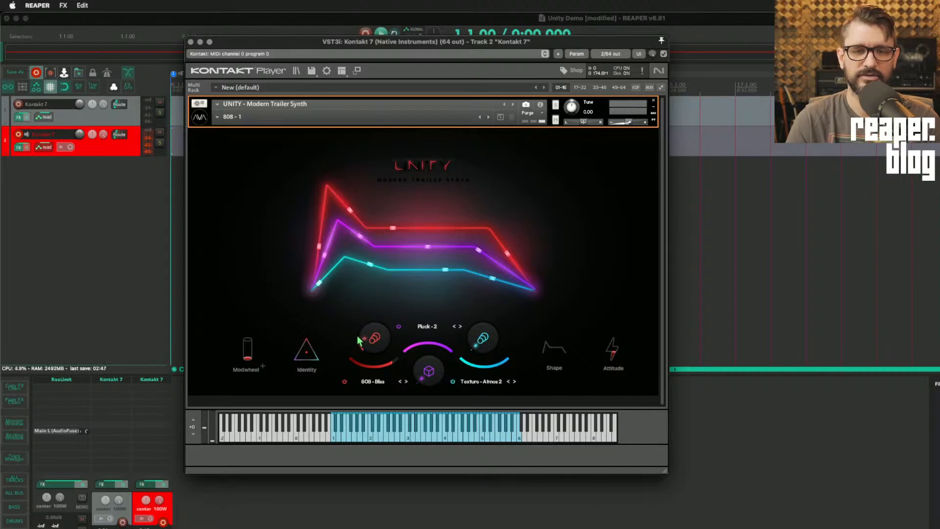
Step: Open the source list of the 808 - Bliss layer, and return to the full Shape page
click(377, 385)
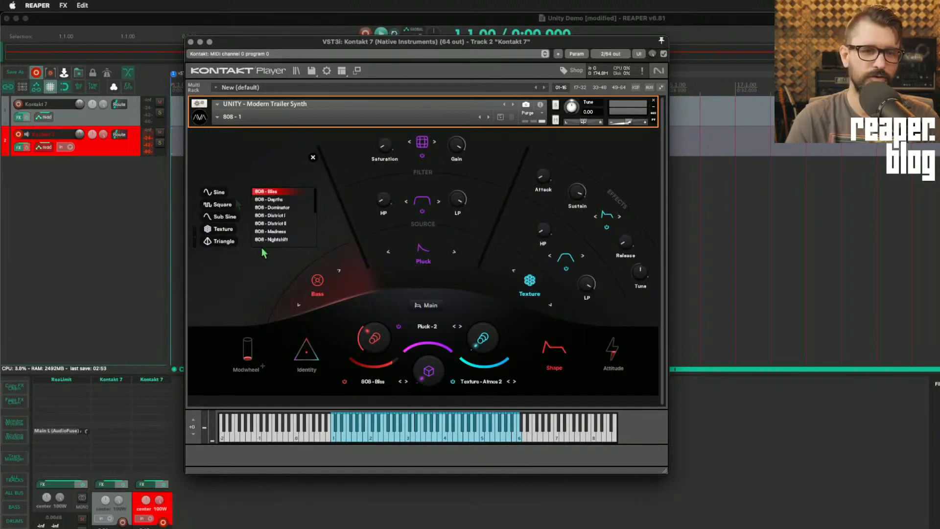
click(561, 367)
click(557, 367)
click(548, 351)
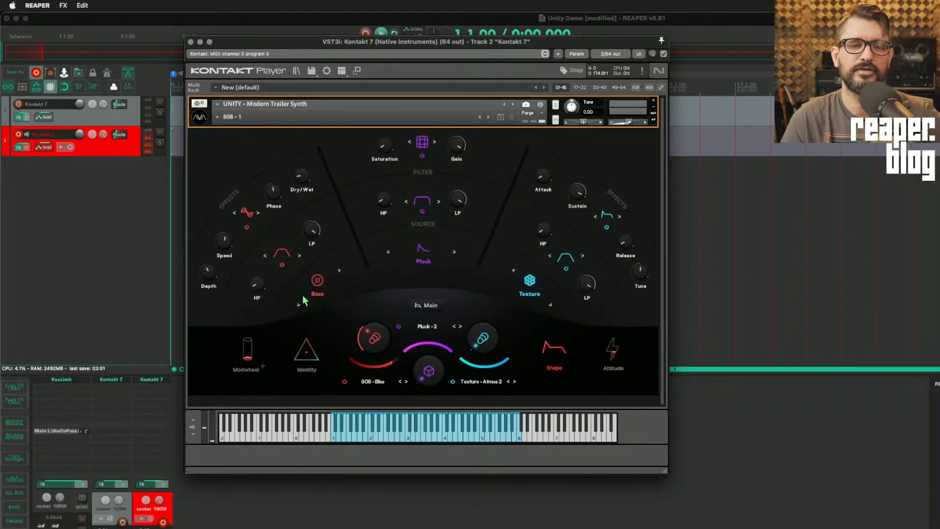
Step: Browse the source categories available for the Bass layer and the Pluck layer, and close the source browser
click(318, 295)
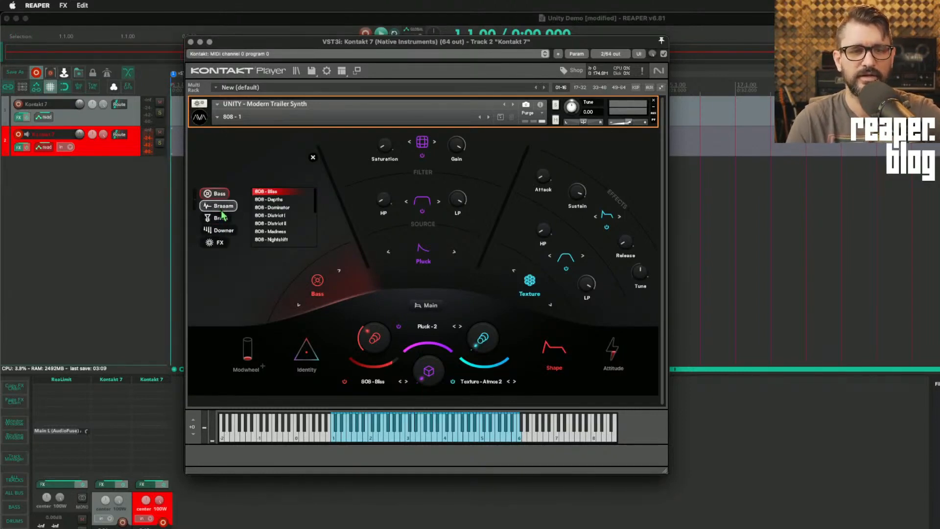
scroll(200, 211, down, 5)
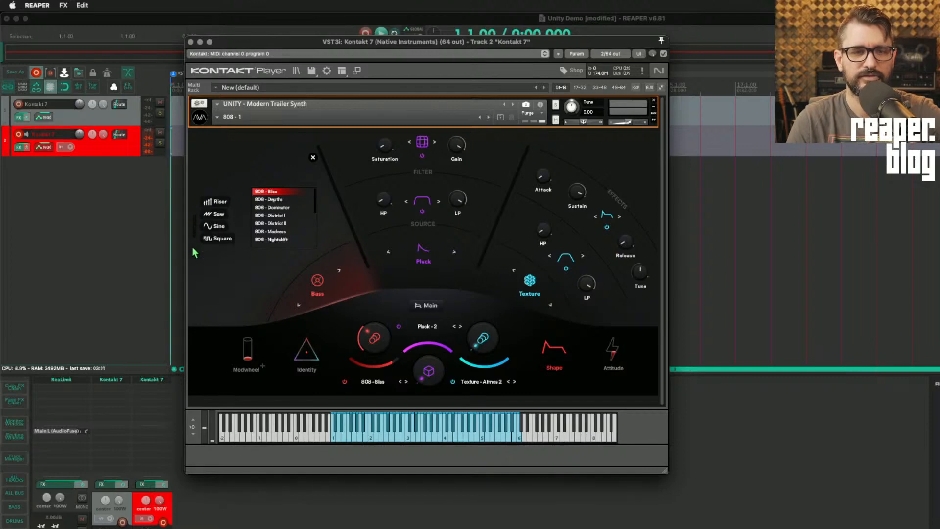
scroll(196, 266, up, 5)
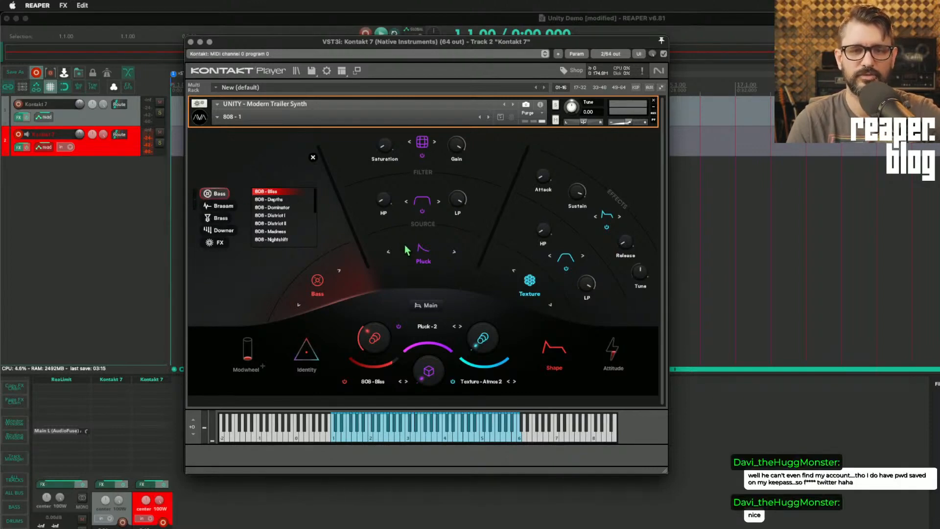
click(422, 250)
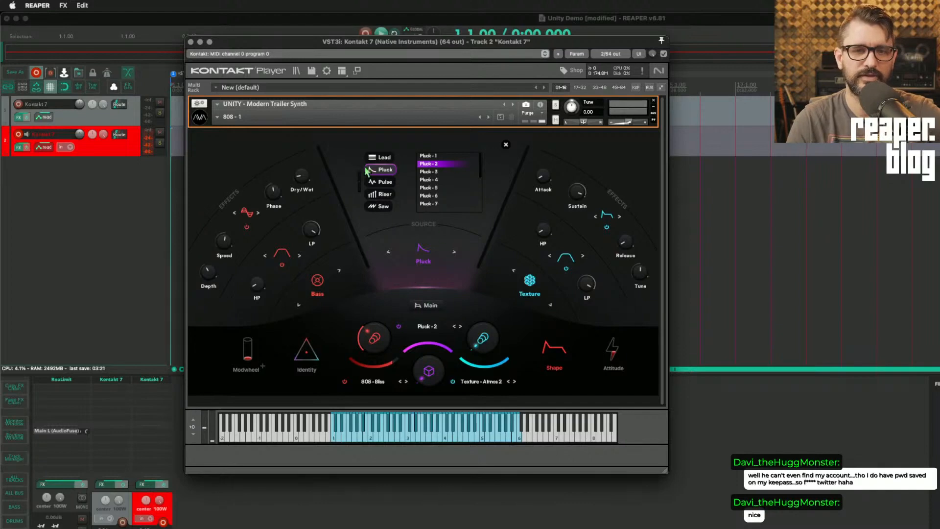
click(506, 145)
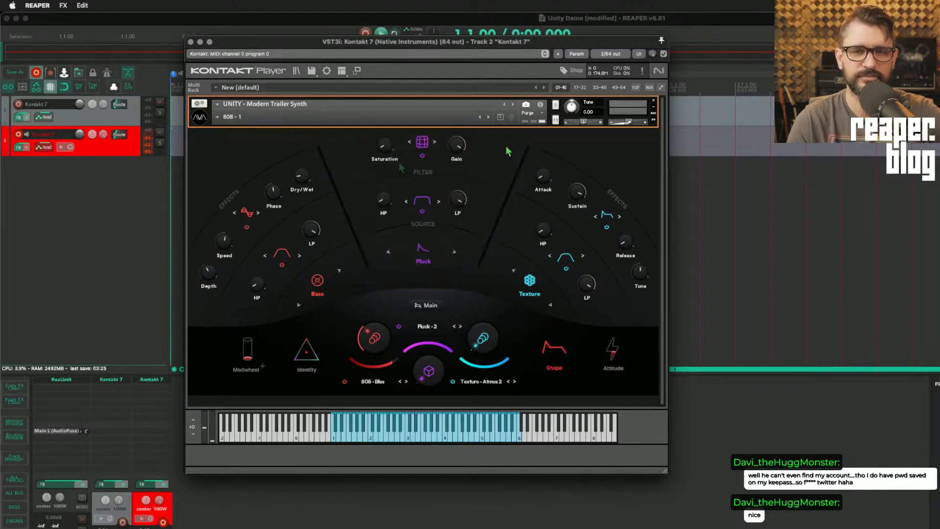
Step: Cycle the Pluck layer's effects slot through its effect types to the one with Attack, Sustain, Release and Tune controls
click(434, 143)
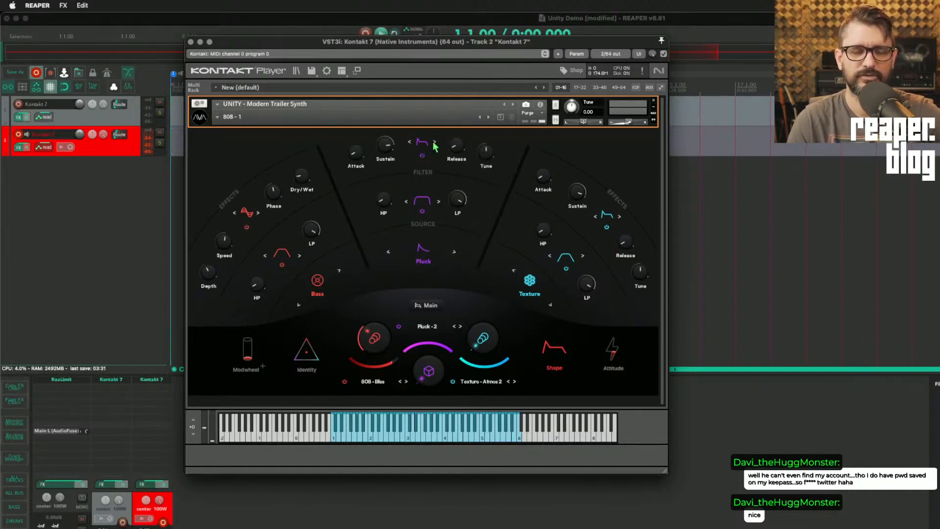
click(435, 142)
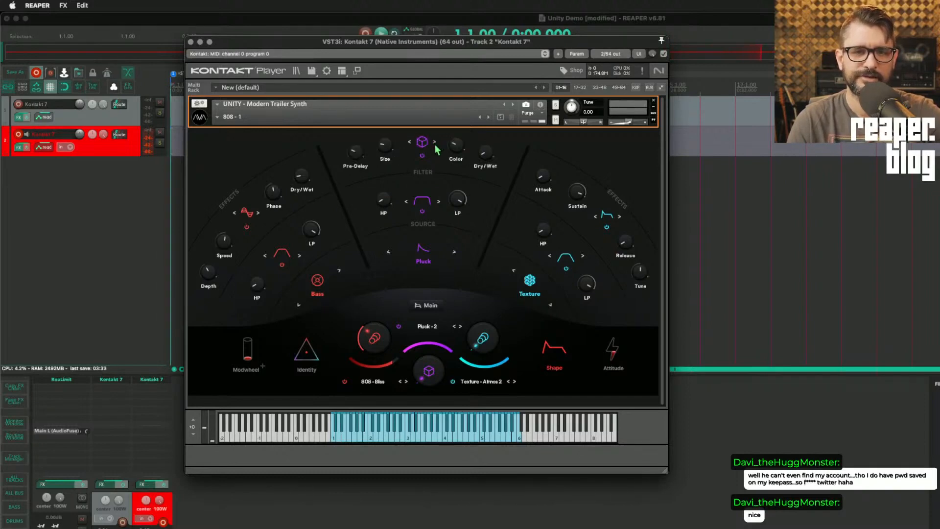
click(435, 144)
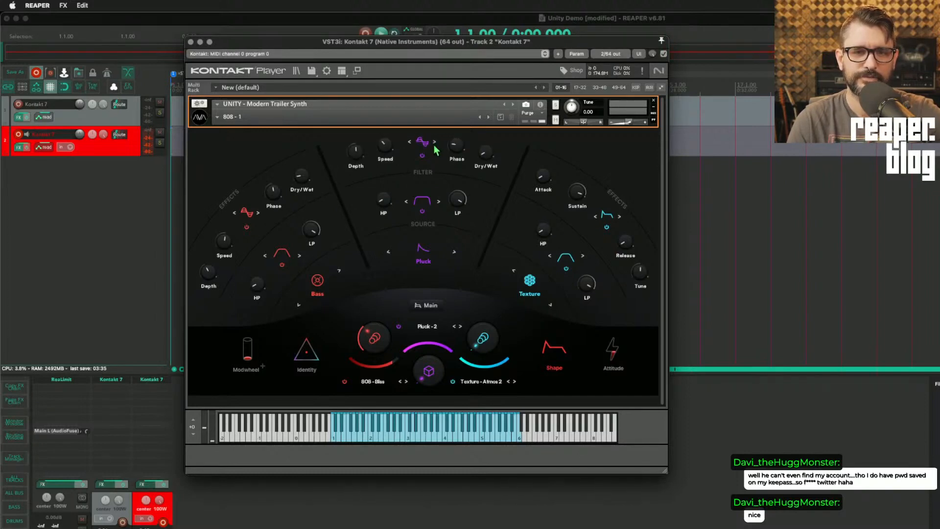
click(435, 143)
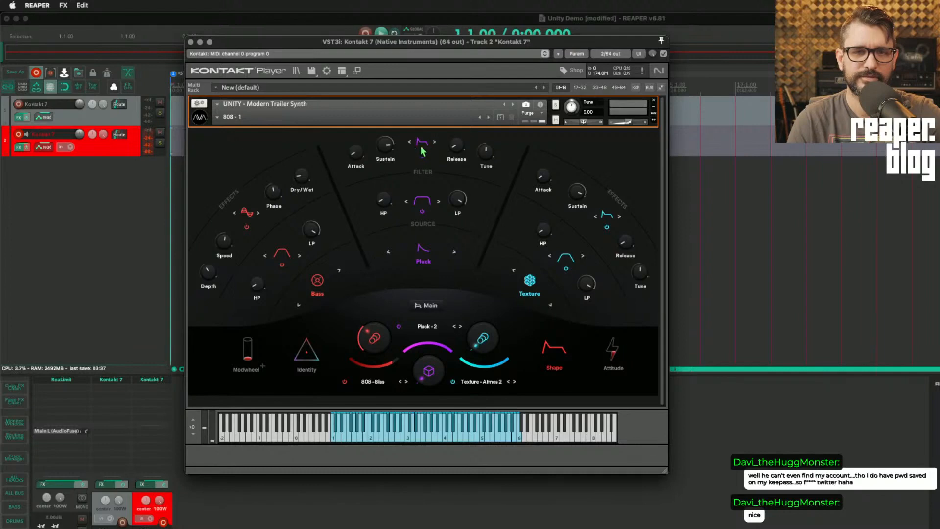
Step: Try adjusting the Pluck layer's Sustain and set its high-pass filter to 26.0 Hz
mouse_move(384, 147)
mouse_down()
mouse_move(393, 167)
mouse_move(390, 143)
mouse_move(391, 151)
mouse_up()
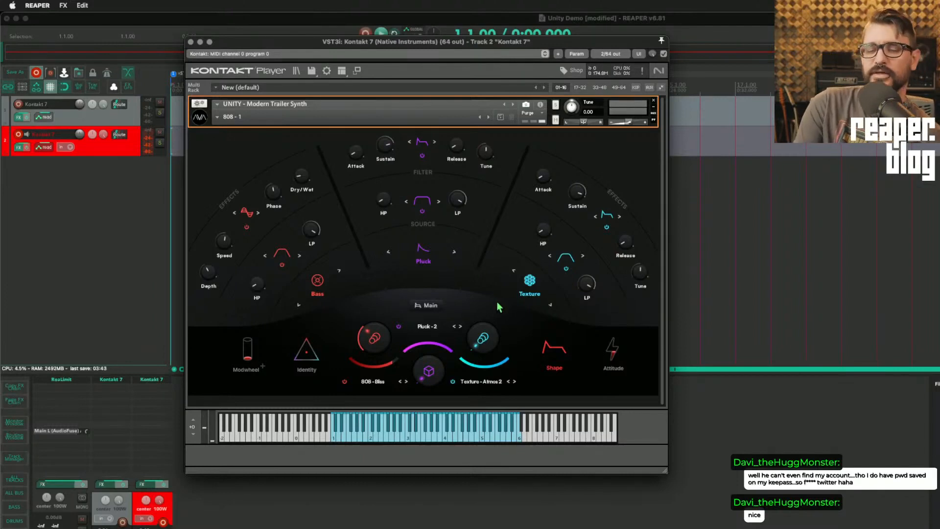
drag(383, 199, 385, 208)
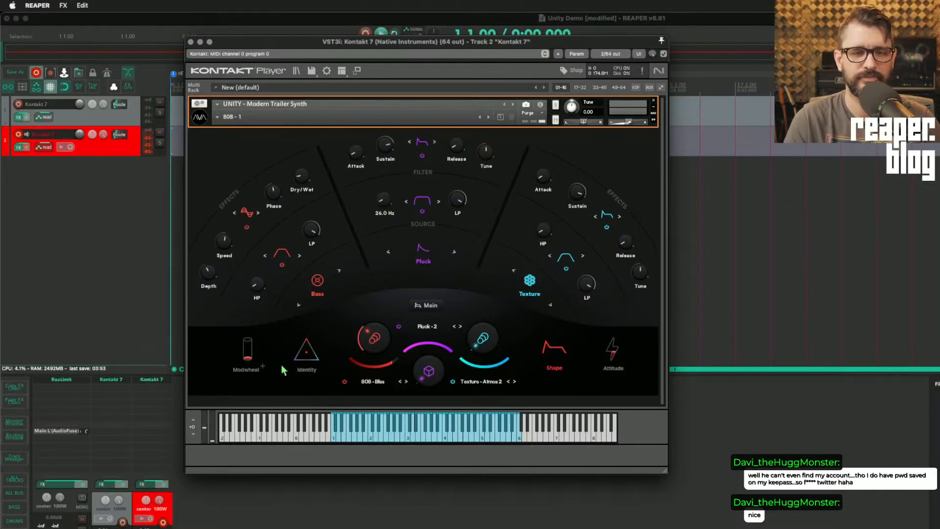
Step: Load the 808 - 1 and 808 - 6 snapshots from the 808 category to audition them
click(220, 119)
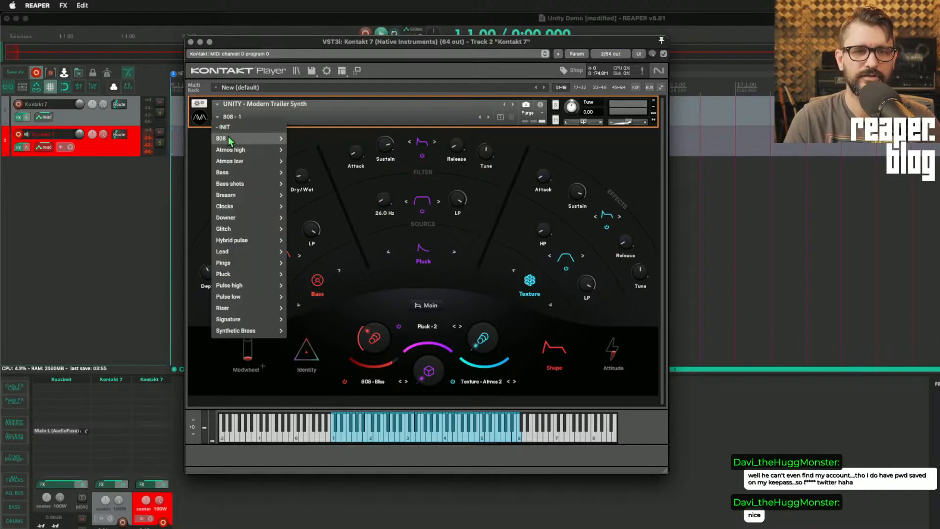
mouse_move(230, 140)
click(319, 139)
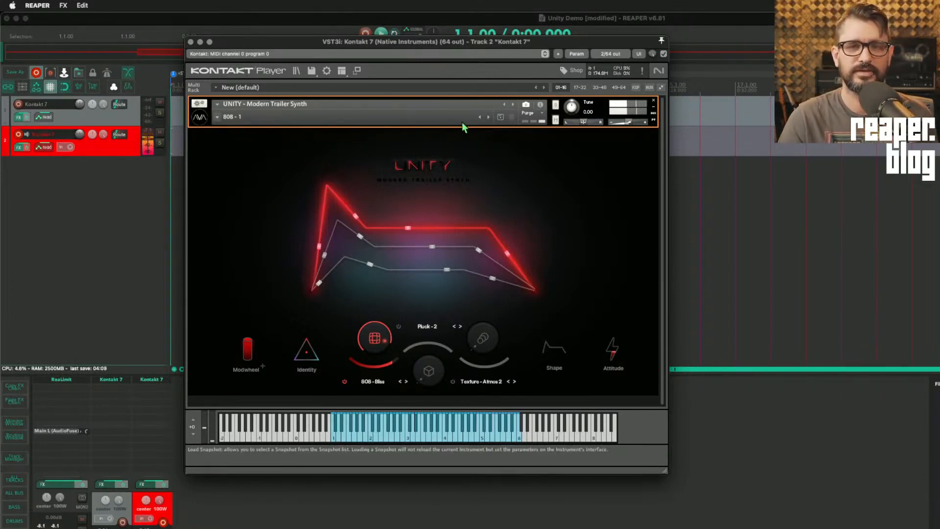
click(218, 119)
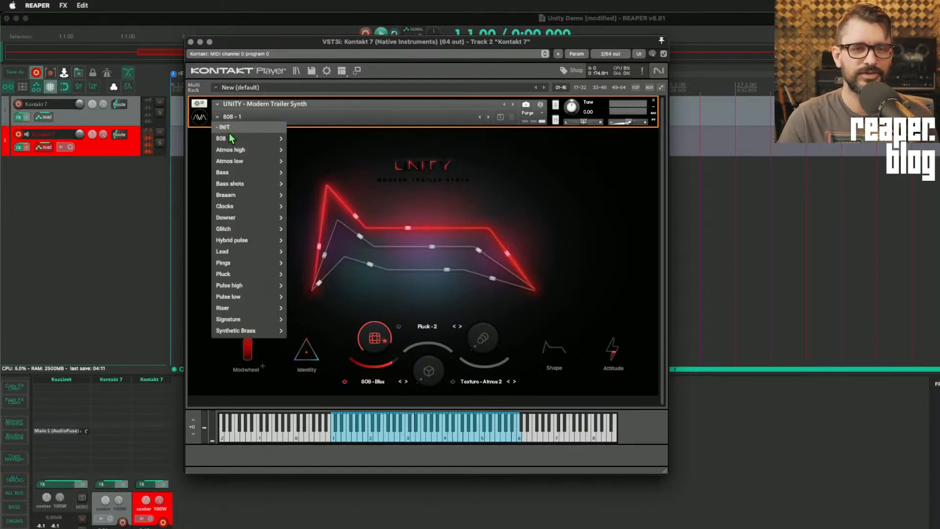
mouse_move(240, 137)
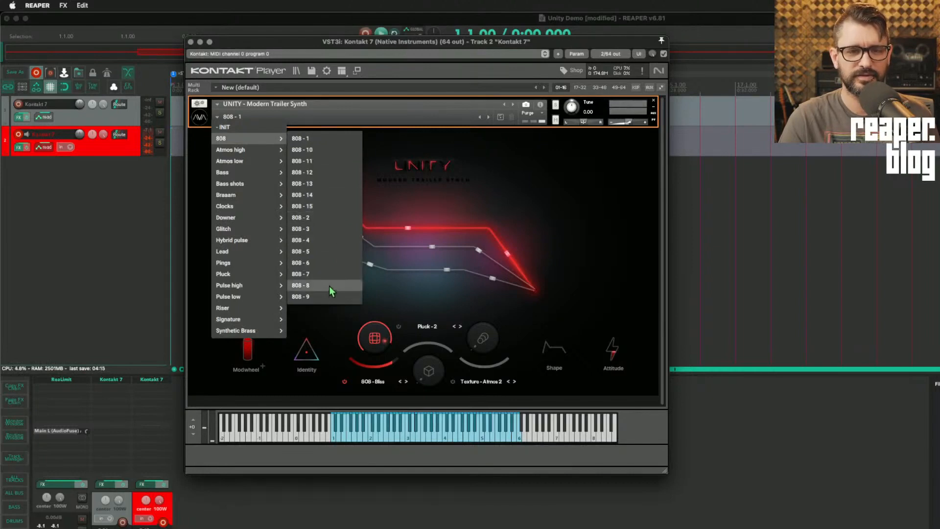
click(326, 262)
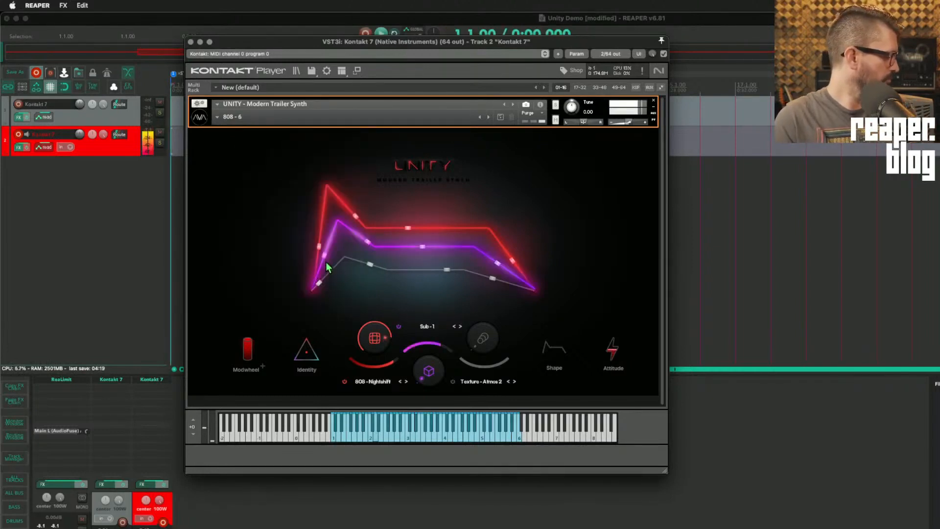
Step: Load the High Atmos 1 snapshot from the Atmos high category to audition it
click(217, 116)
mouse_move(237, 150)
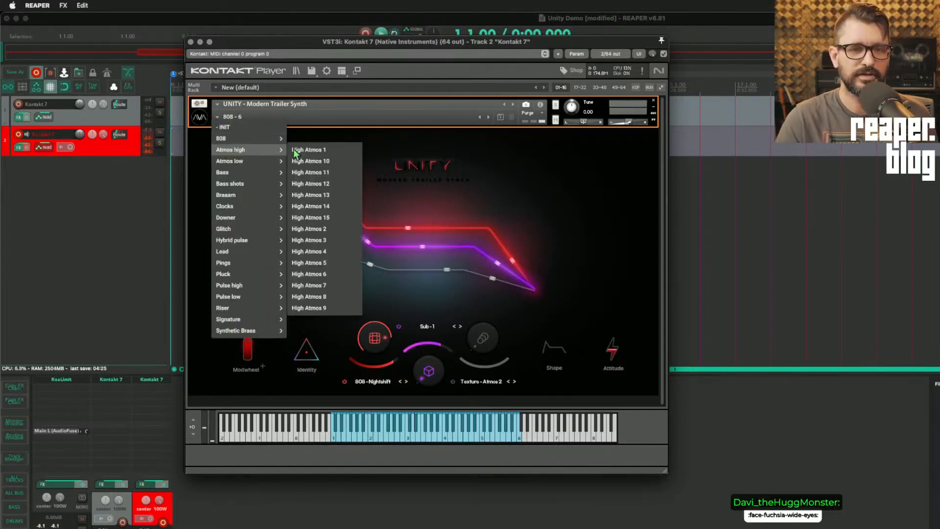
click(318, 150)
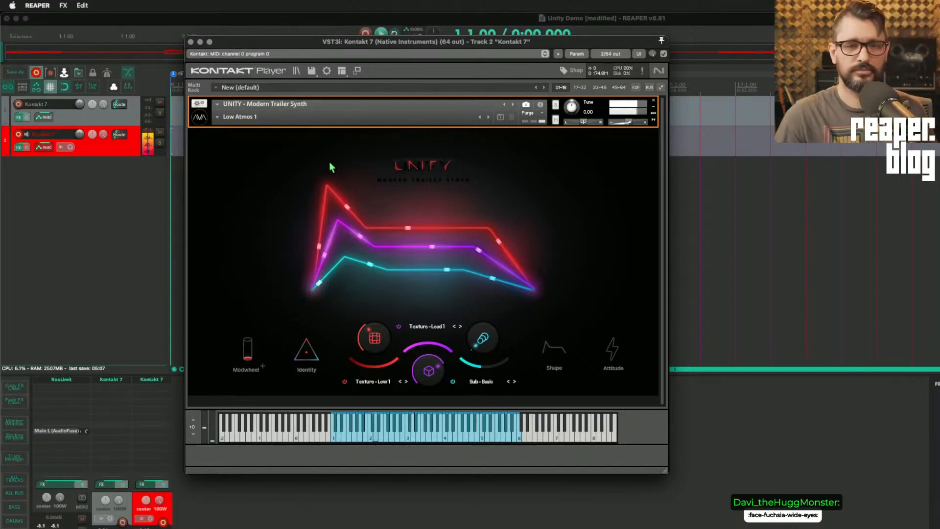
Step: Load the Bass 1 snapshot from the Bass category to audition it
click(220, 116)
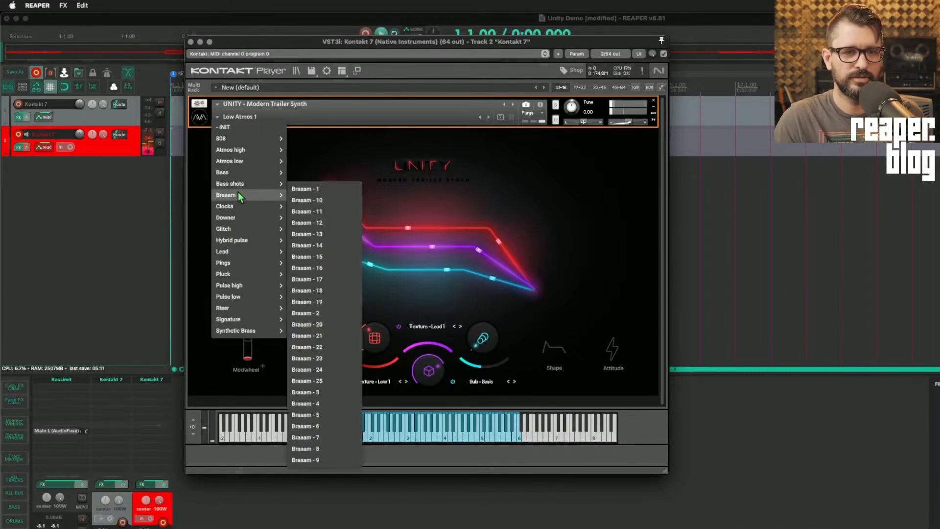
mouse_move(238, 172)
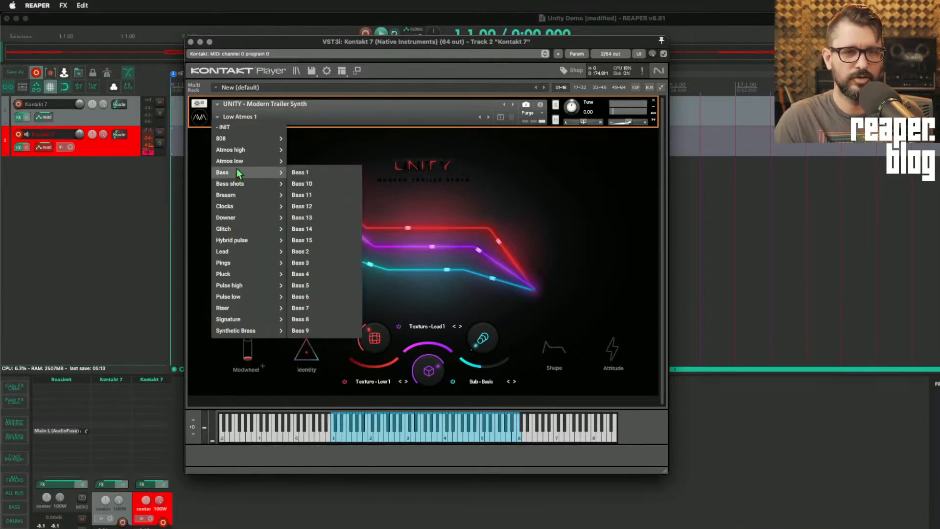
click(312, 172)
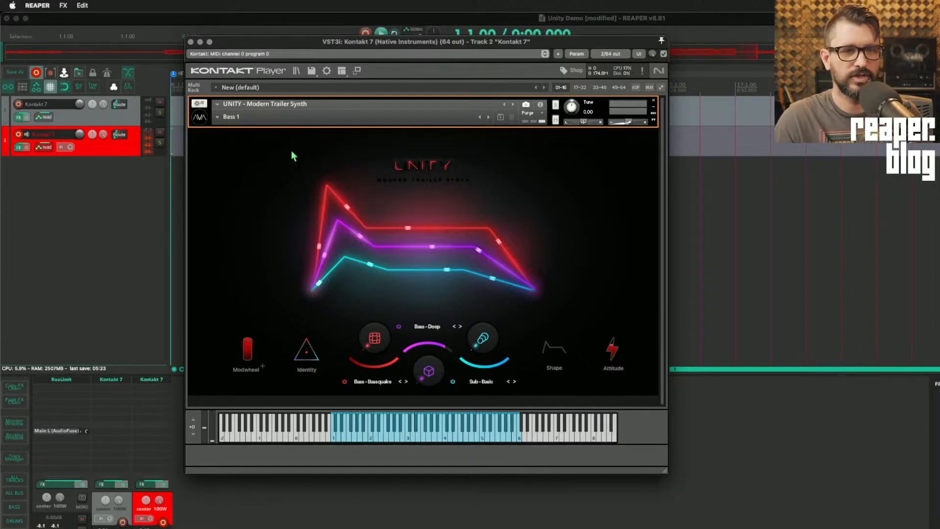
Step: Load the Bass Shot 1 snapshot and step forward through Bass Shot 10 to Bass Shot 11, auditioning each
click(218, 117)
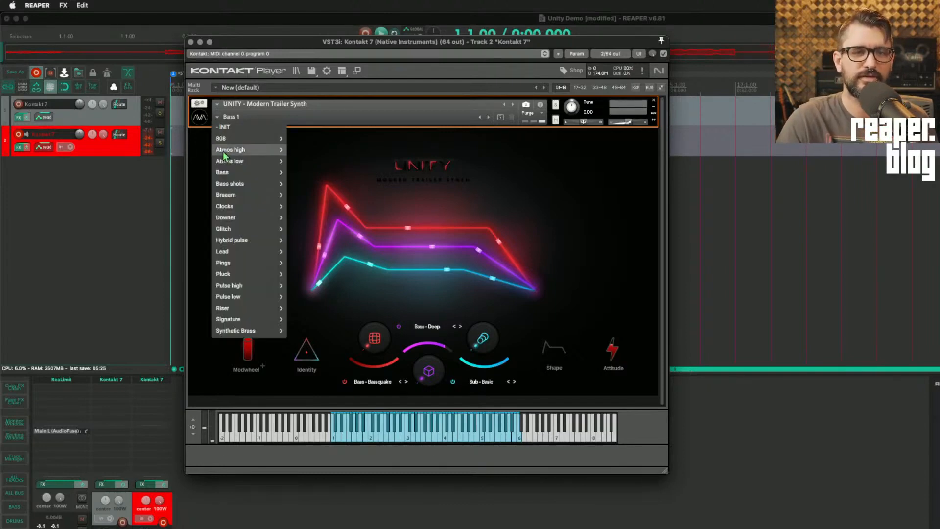
mouse_move(251, 186)
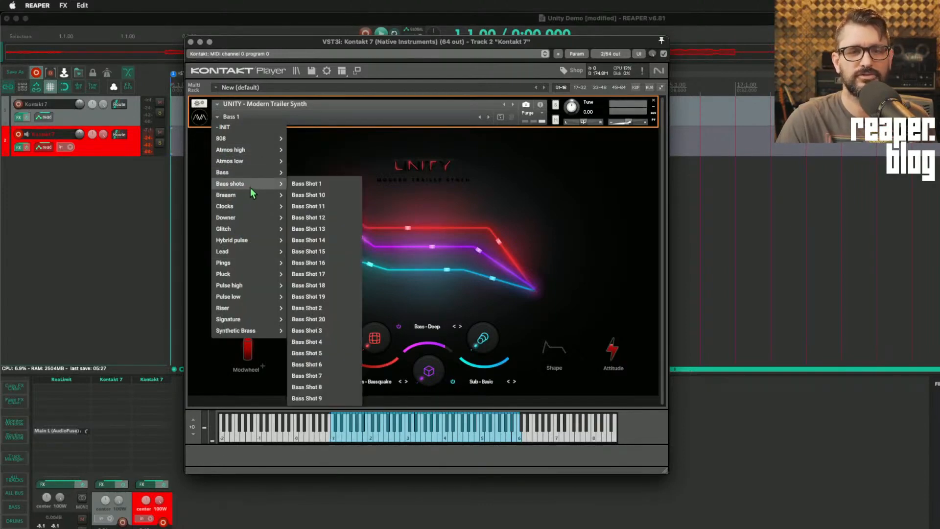
click(295, 184)
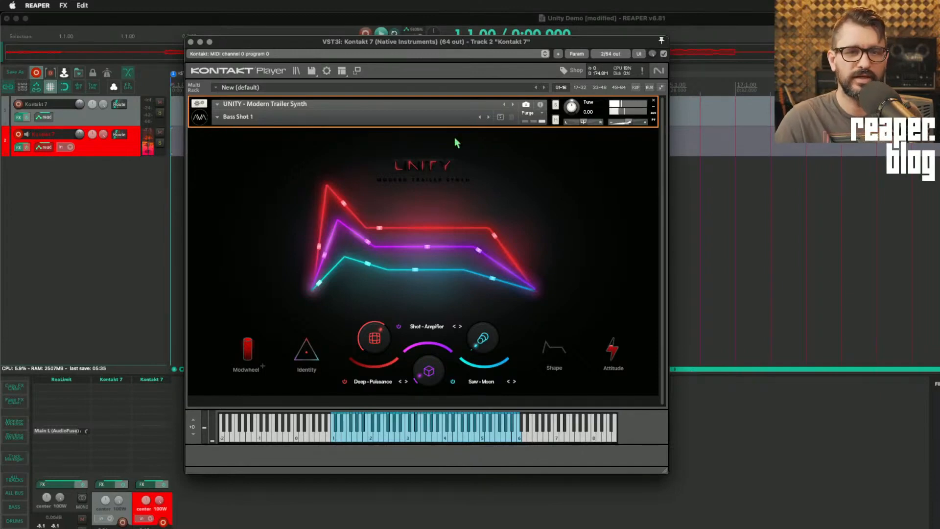
click(488, 117)
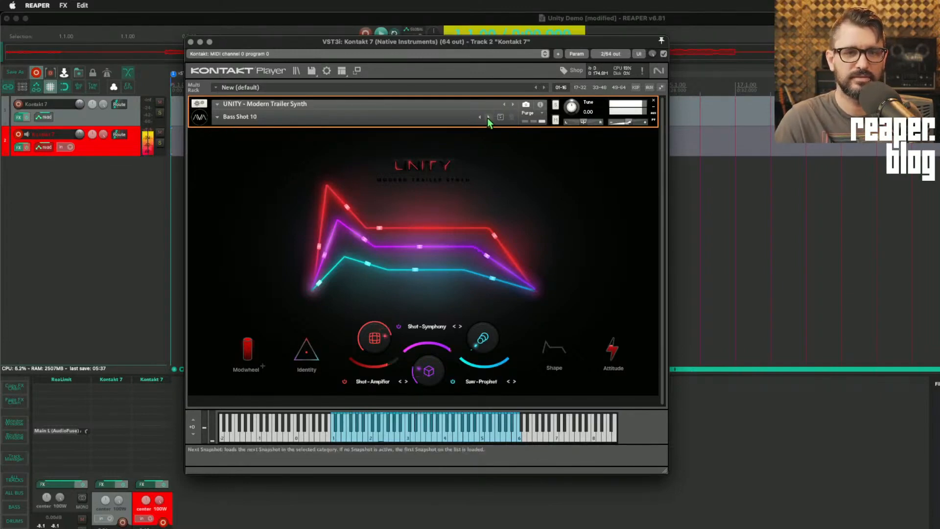
click(488, 117)
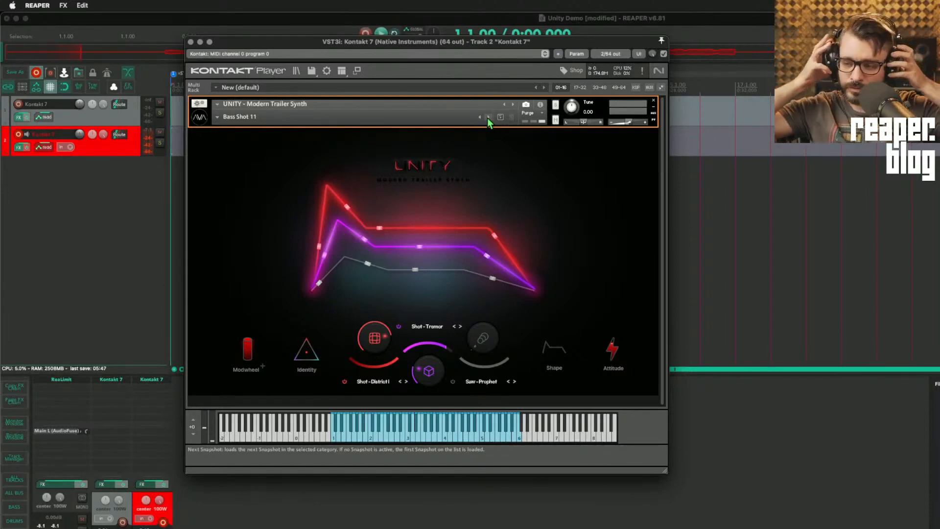
Step: Load the Braaam - 1 snapshot, and view its Shape page before returning to the main page
click(238, 117)
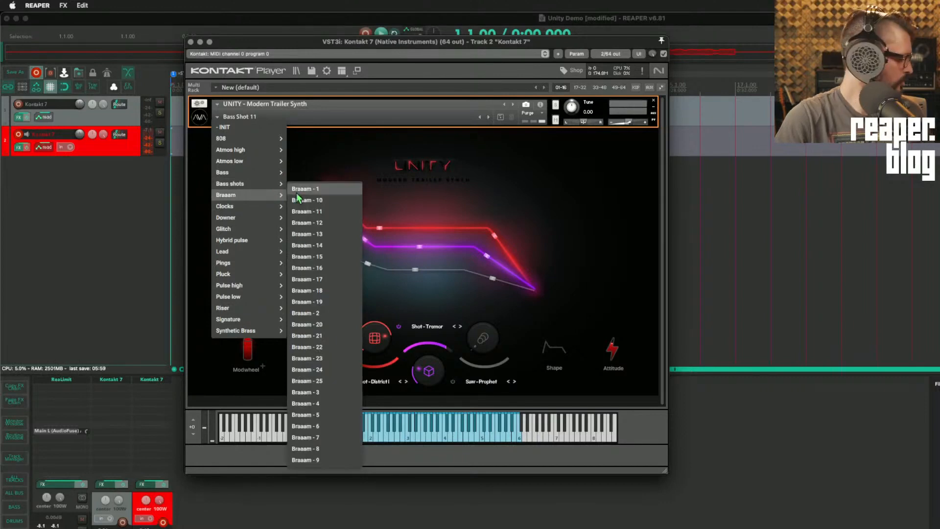
click(296, 192)
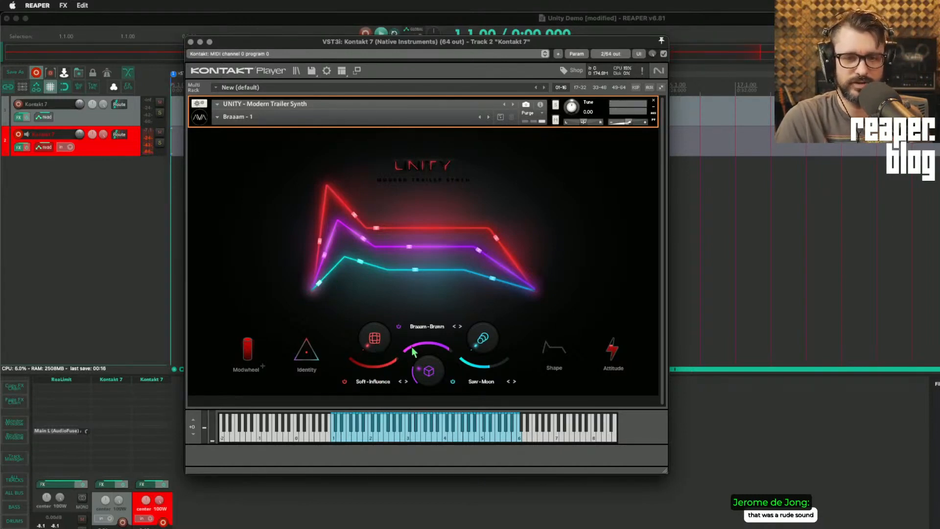
click(554, 353)
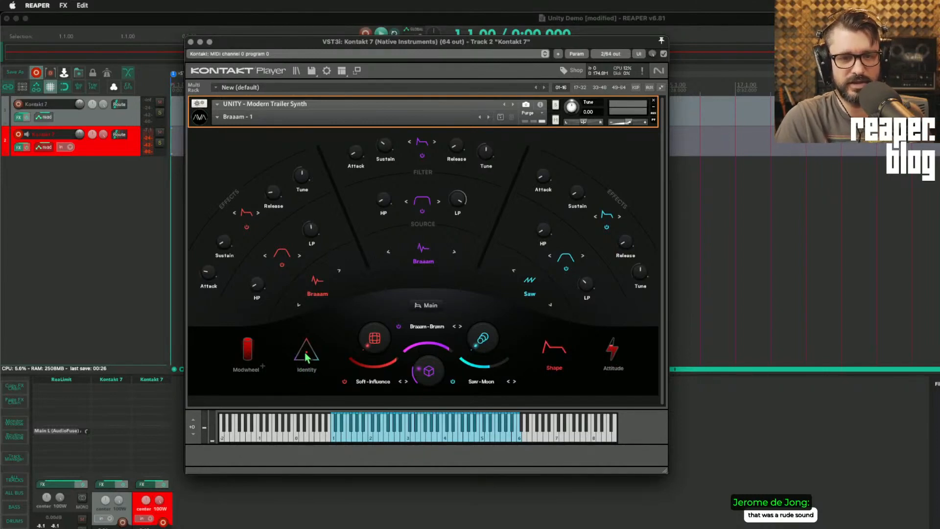
click(427, 305)
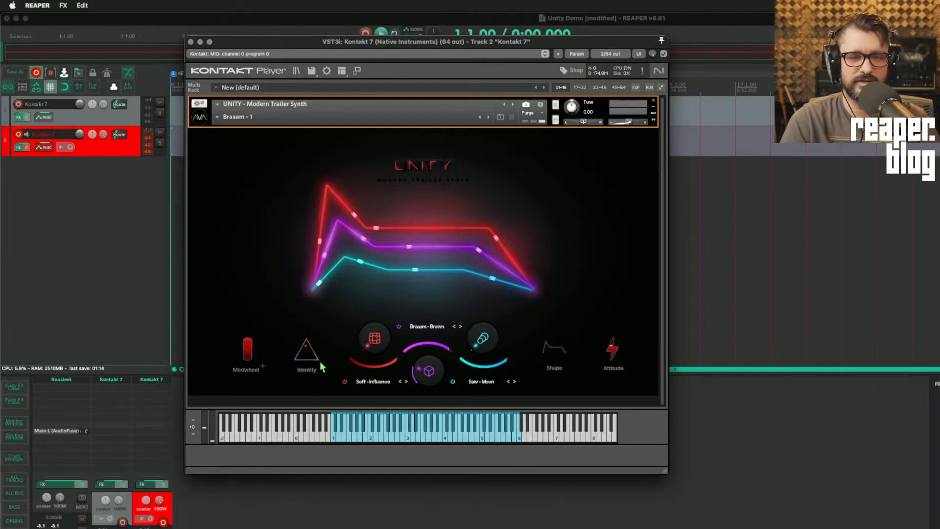
Step: Open the Attitude page, lower the Saturation and set the Character to 4.7
click(616, 353)
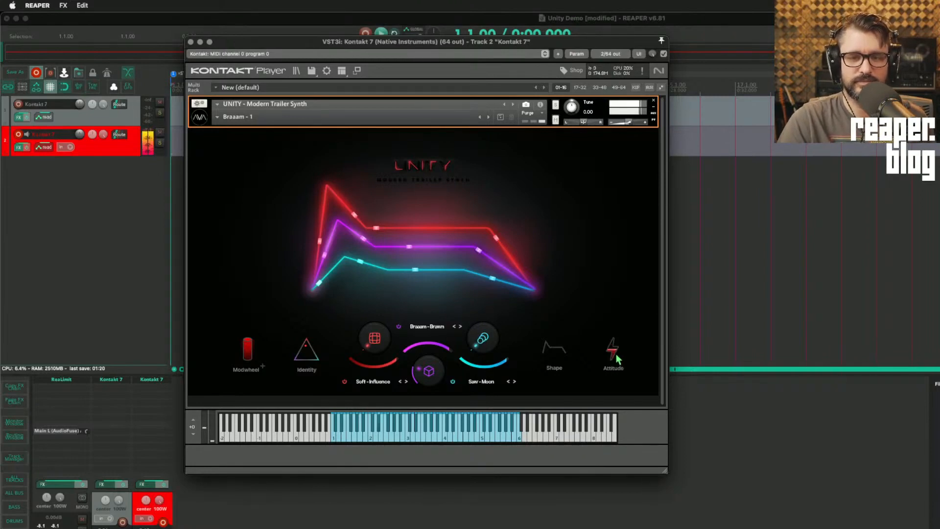
click(618, 372)
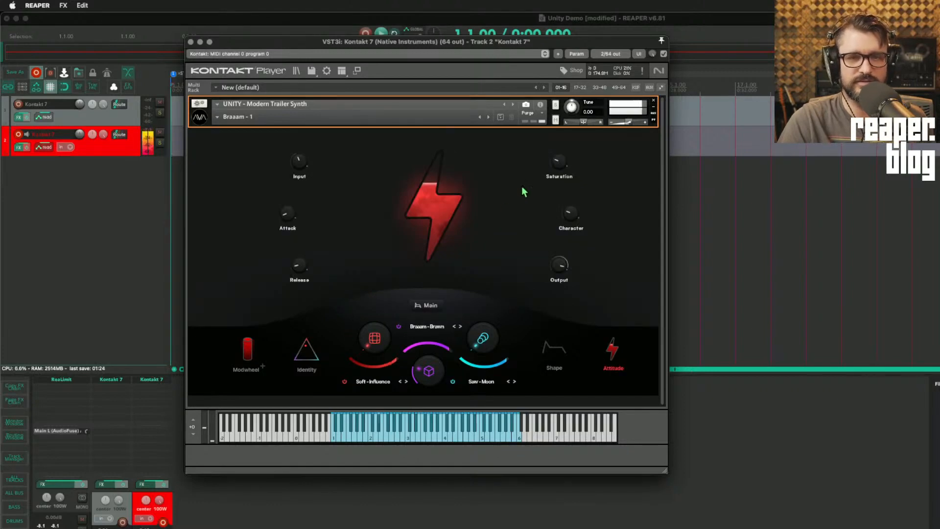
drag(567, 143, 573, 230)
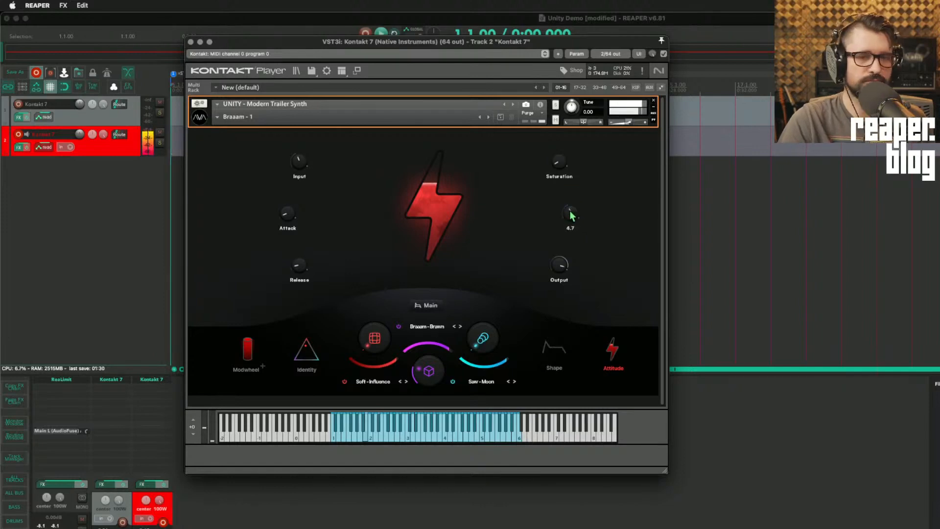
Step: Lower the overall Attitude amount on the lightning bolt, and audition the Braaam - 10 and Braaam - 11 snapshots from the main page
mouse_move(437, 252)
mouse_down()
mouse_move(431, 280)
mouse_move(454, 184)
mouse_move(429, 262)
mouse_up()
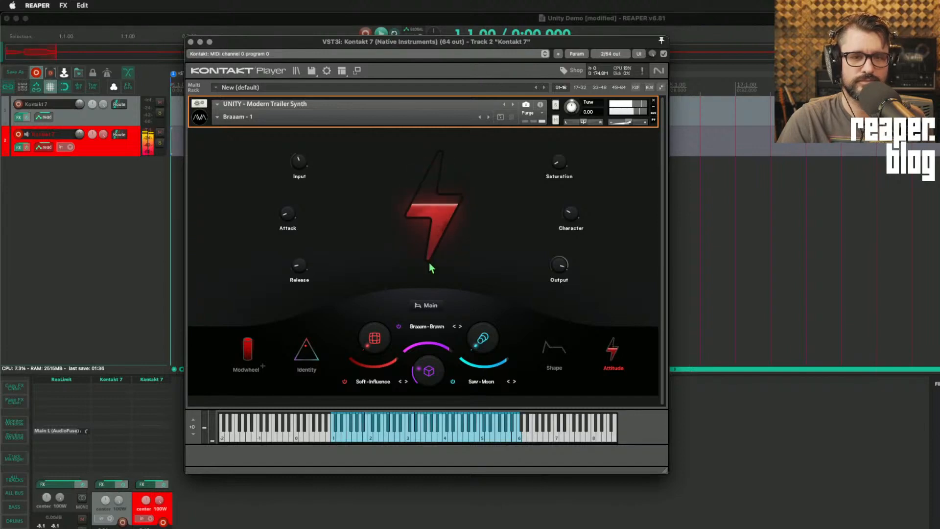
click(427, 308)
click(489, 117)
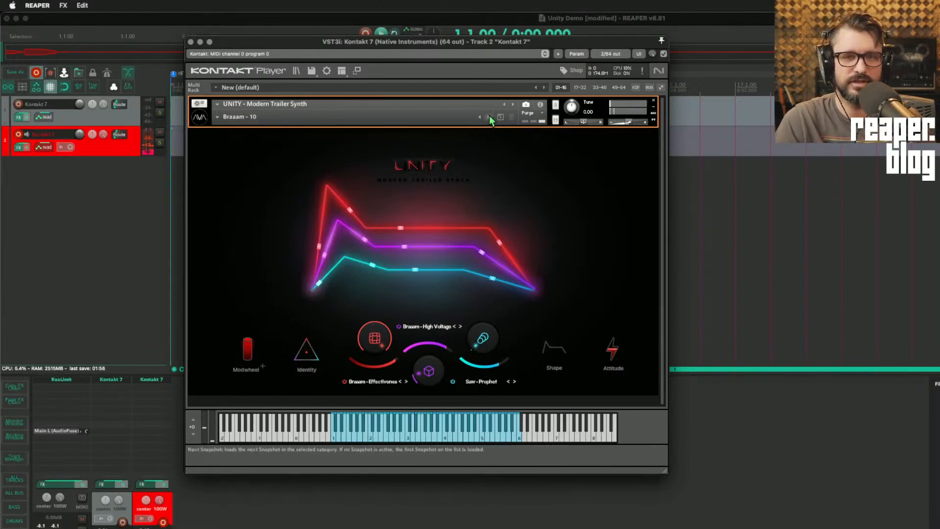
click(489, 117)
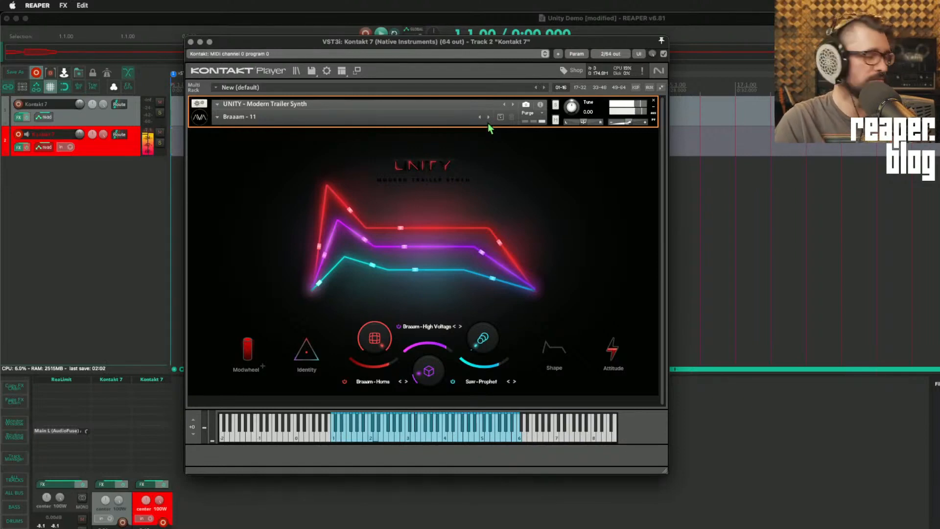
Step: Load the Clock 1 snapshot from the Clocks category and step forward to Clock 10, auditioning both
click(238, 117)
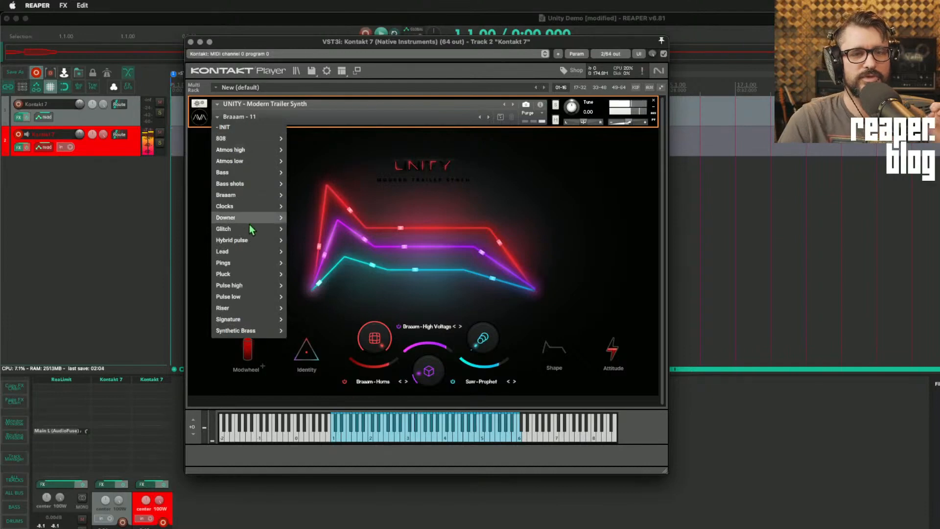
mouse_move(254, 229)
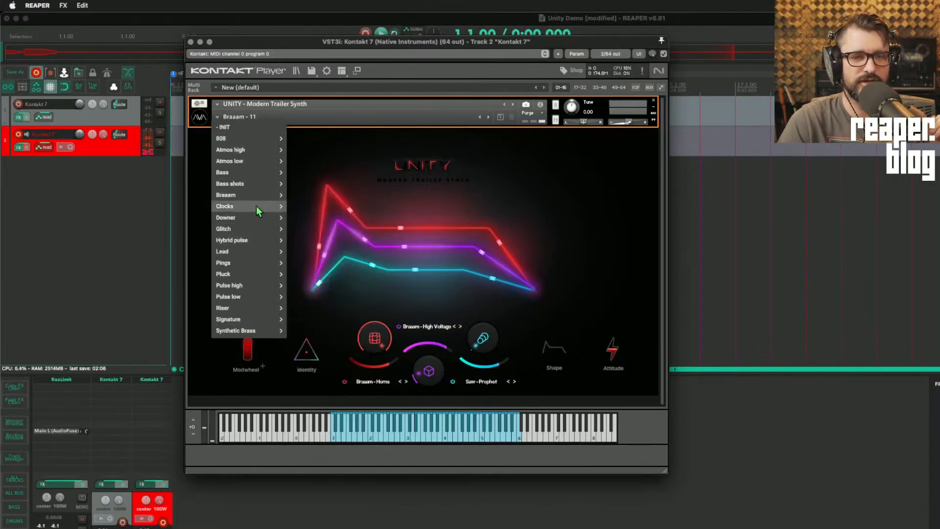
mouse_move(257, 208)
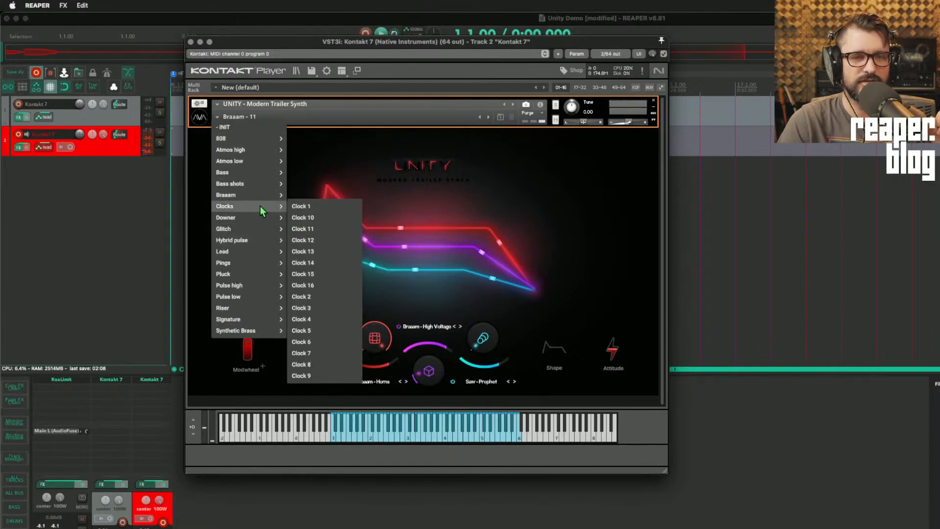
click(307, 210)
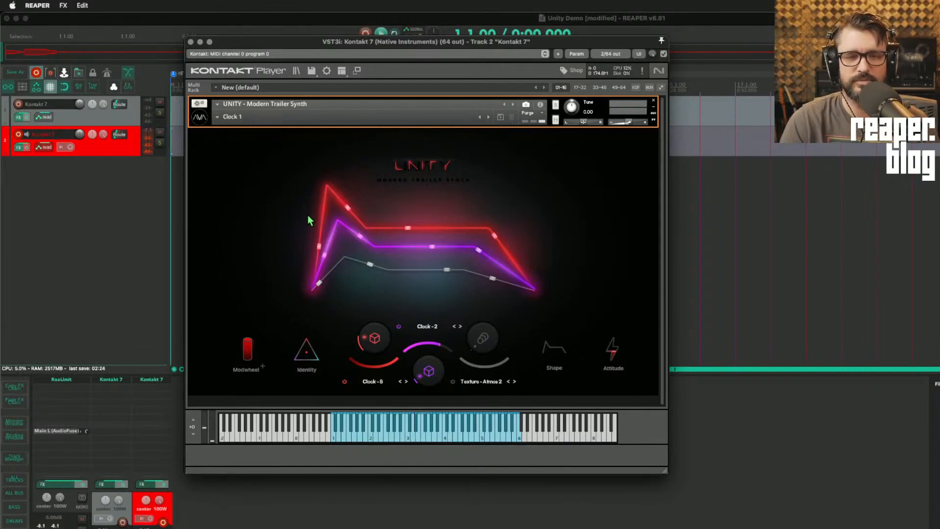
click(489, 117)
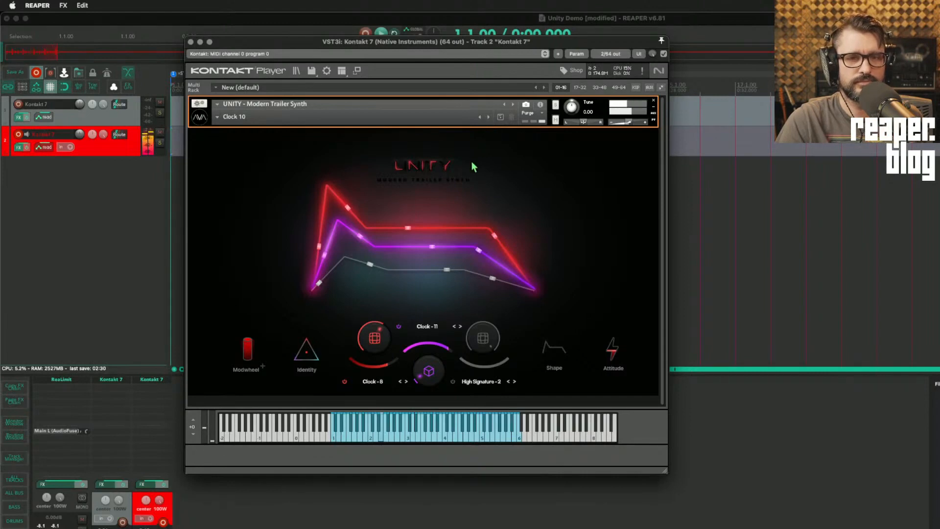
Step: Load the Downer 1 snapshot and step forward through Downer 10 to Downer 11, auditioning each
click(221, 118)
mouse_move(266, 219)
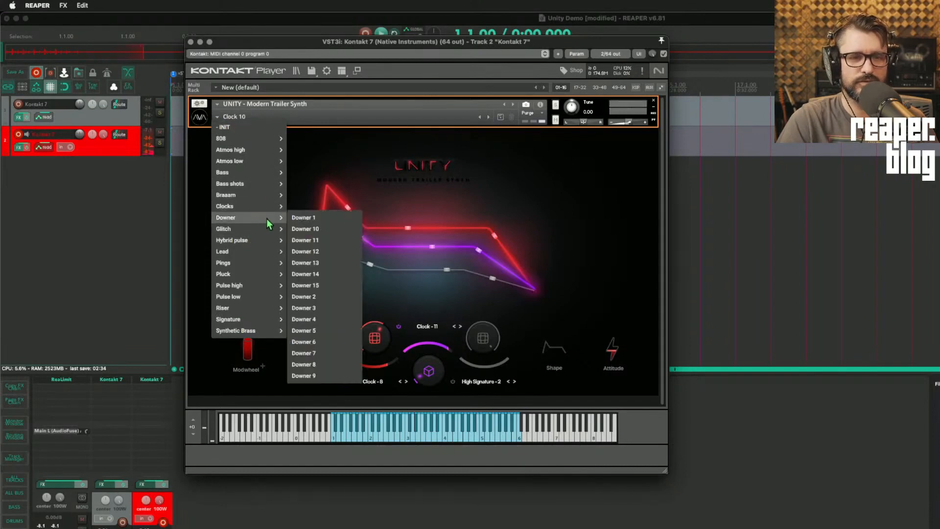
click(313, 218)
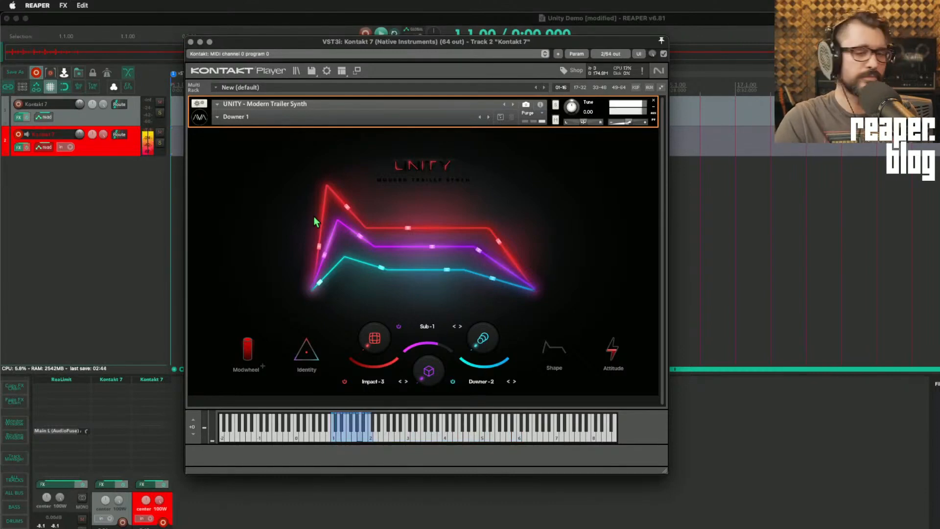
click(488, 117)
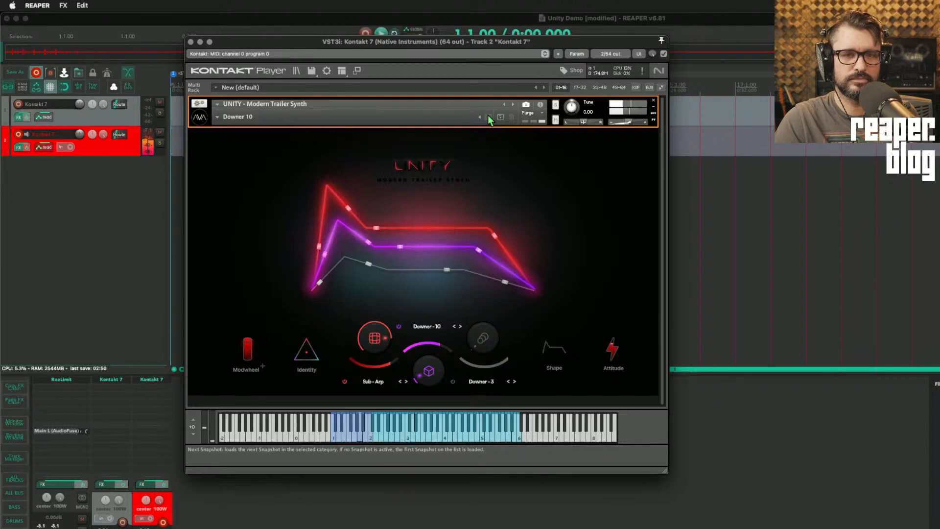
click(488, 117)
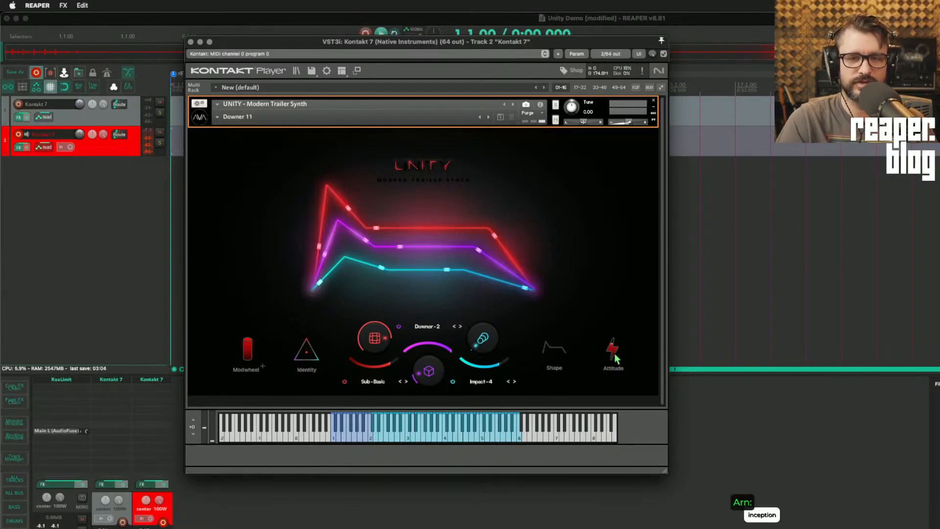
Step: View the Attitude page of the Downer 11 snapshot and return to the main page
click(613, 370)
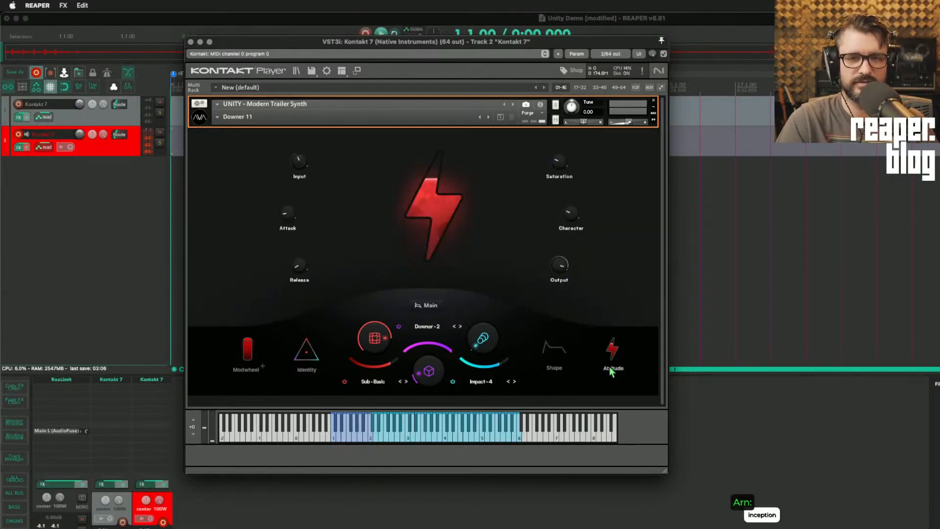
click(420, 306)
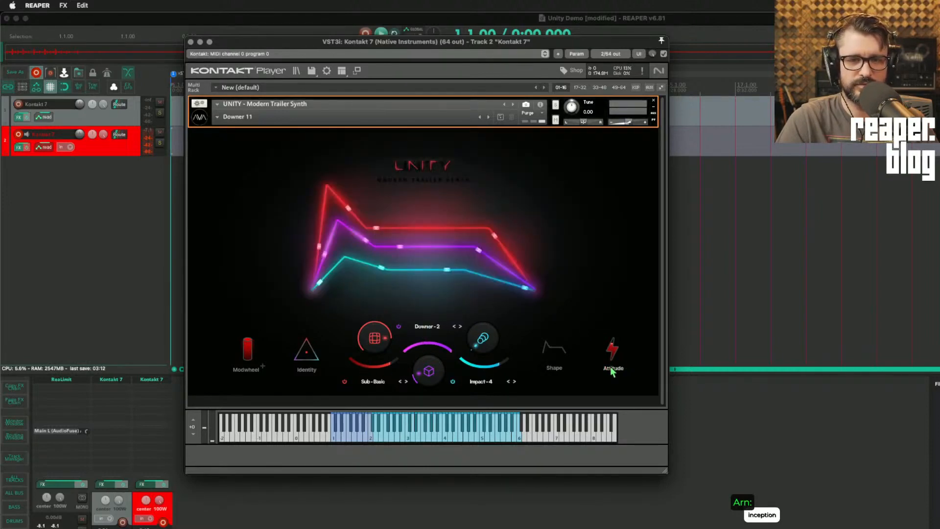
Step: Open the Distortion settings of the Sub-Basic layer on the Shape page, and switch off the Downer-2 and Impact-4 layers
click(552, 352)
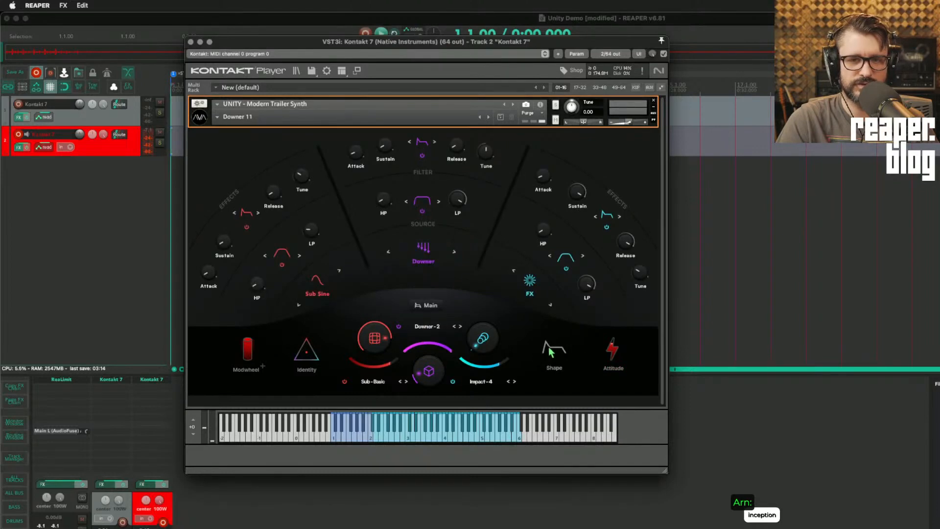
click(247, 213)
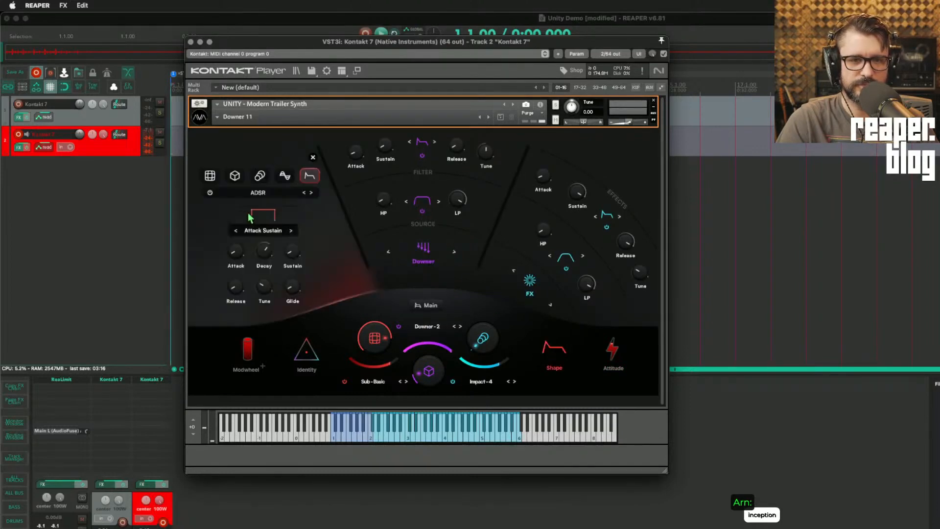
click(212, 177)
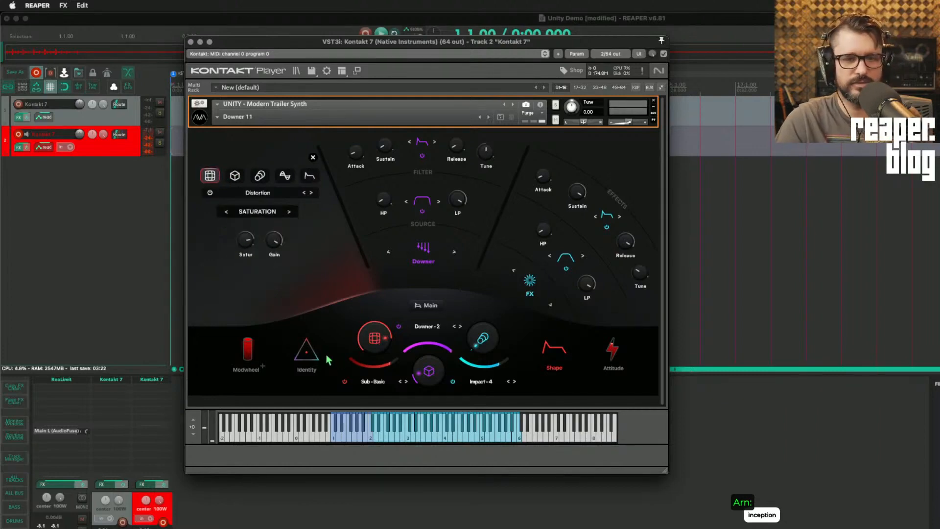
click(398, 327)
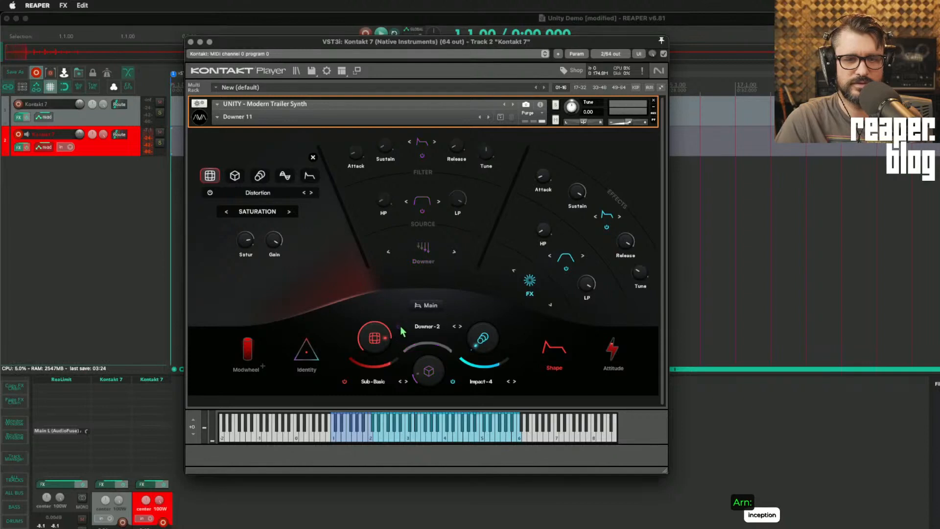
click(453, 381)
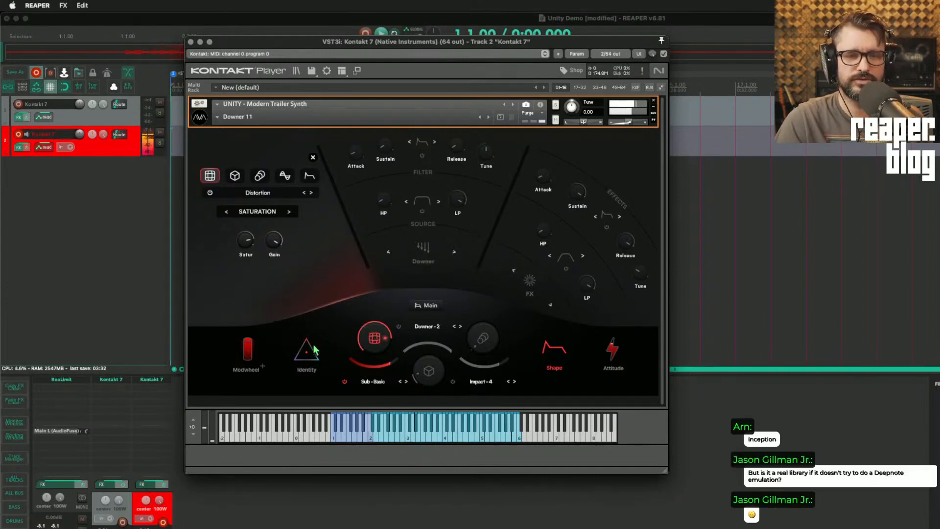
Step: Cycle the Sub-Basic layer's distortion type through LOFI, TUBE and SATURATION, lowering the LOFI Bits to 1.0 along the way
click(289, 211)
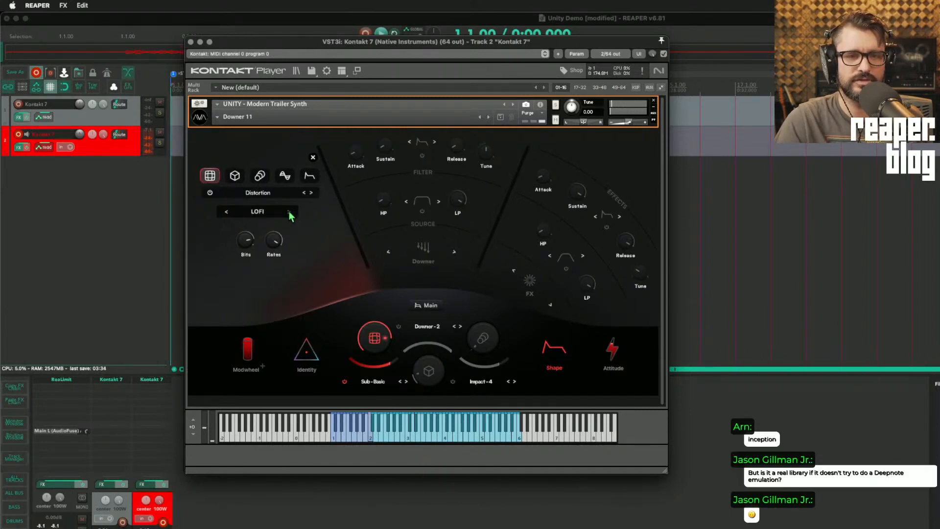
drag(241, 239, 248, 260)
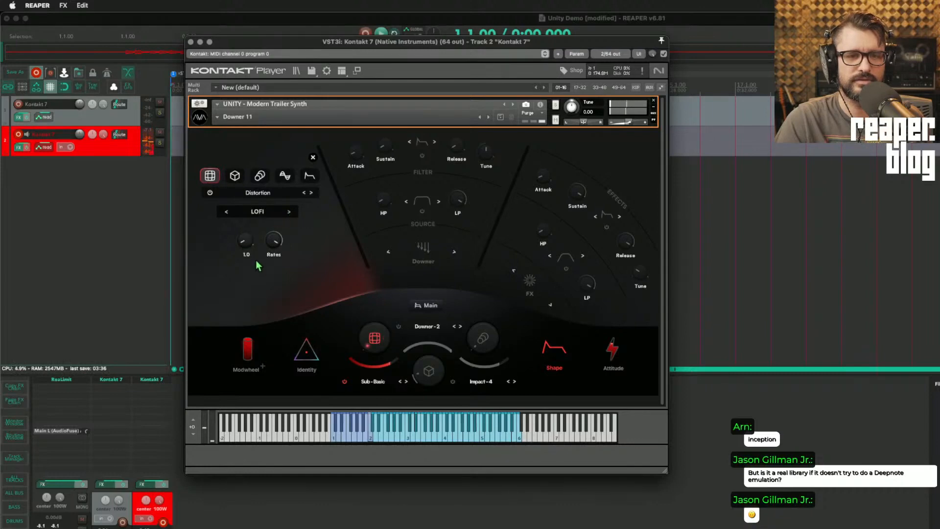
click(289, 212)
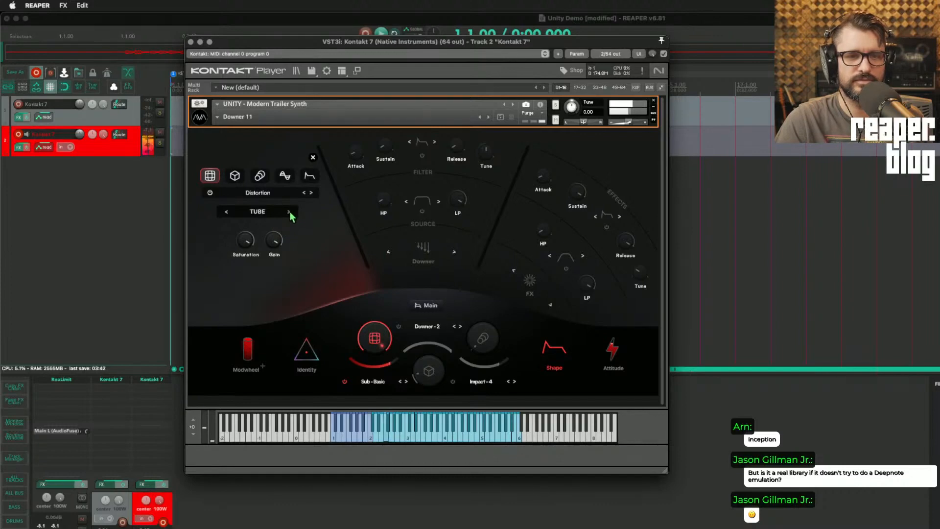
click(289, 212)
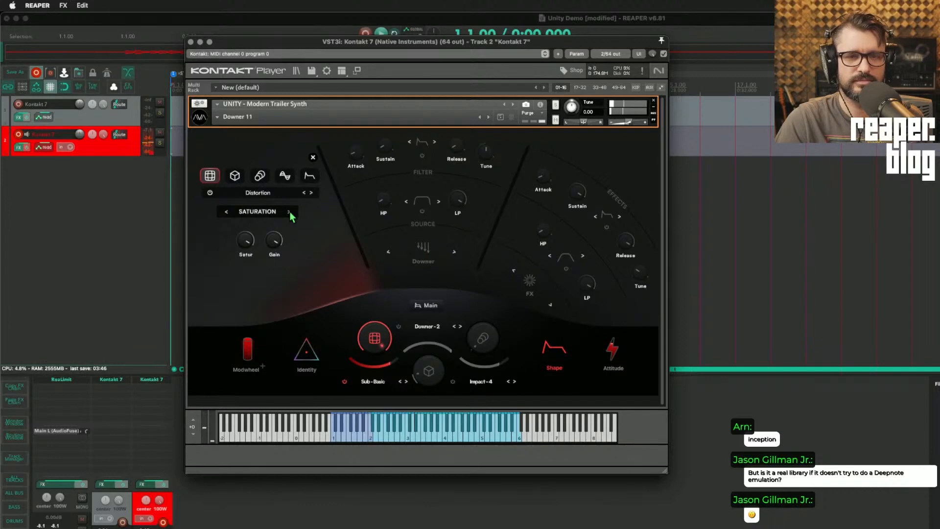
click(289, 213)
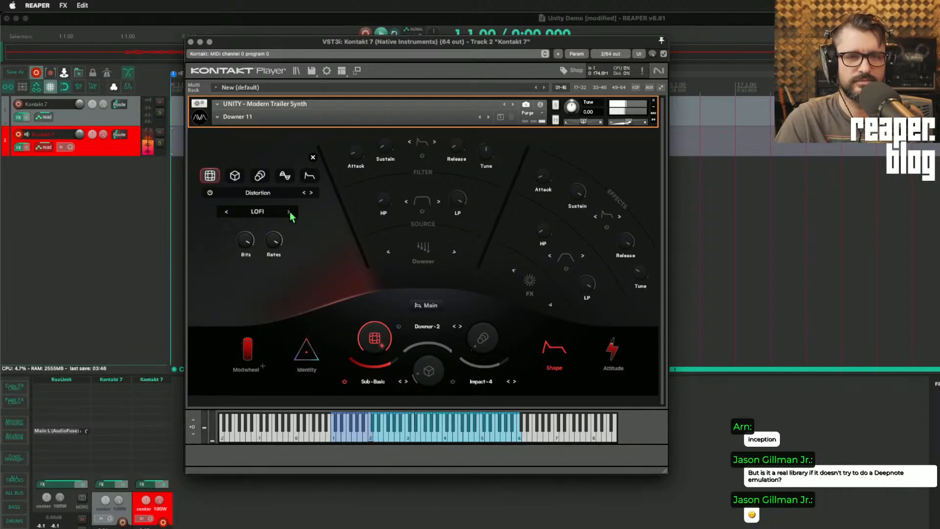
click(289, 212)
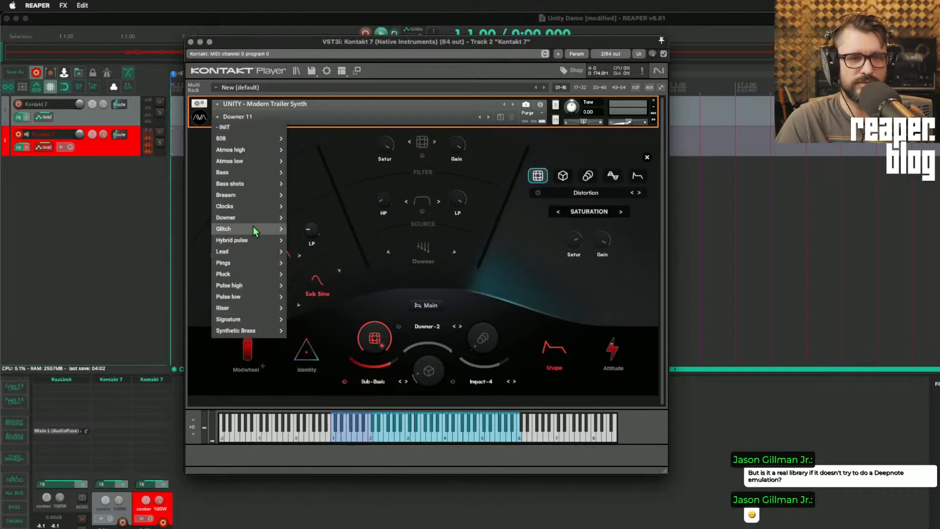
Step: Load the Glitch 1 snapshot and then Glitch 15 from the Glitch category, auditioning both
mouse_move(255, 229)
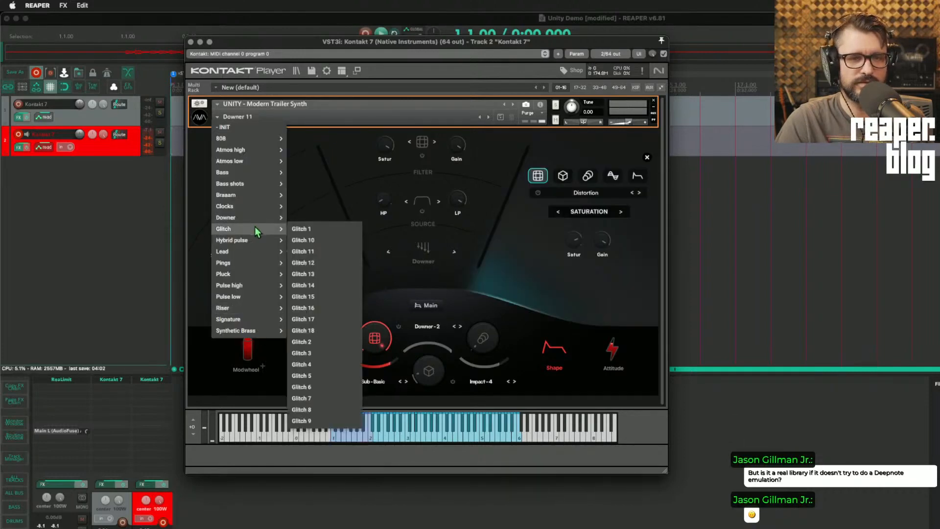
click(312, 230)
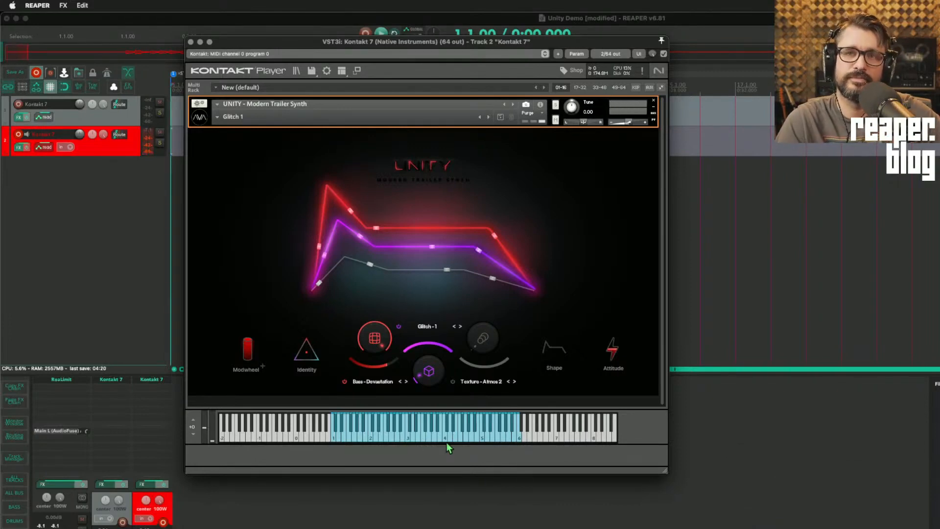
click(216, 118)
click(336, 301)
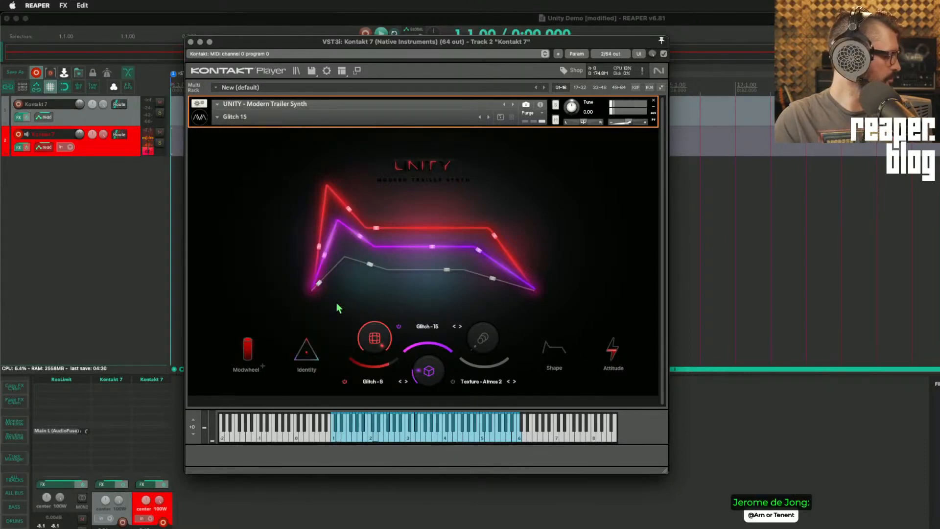
Step: Load the Hybrid Pulse 1 snapshot from the Hybrid pulse category to audition it
click(217, 117)
mouse_move(236, 240)
click(324, 189)
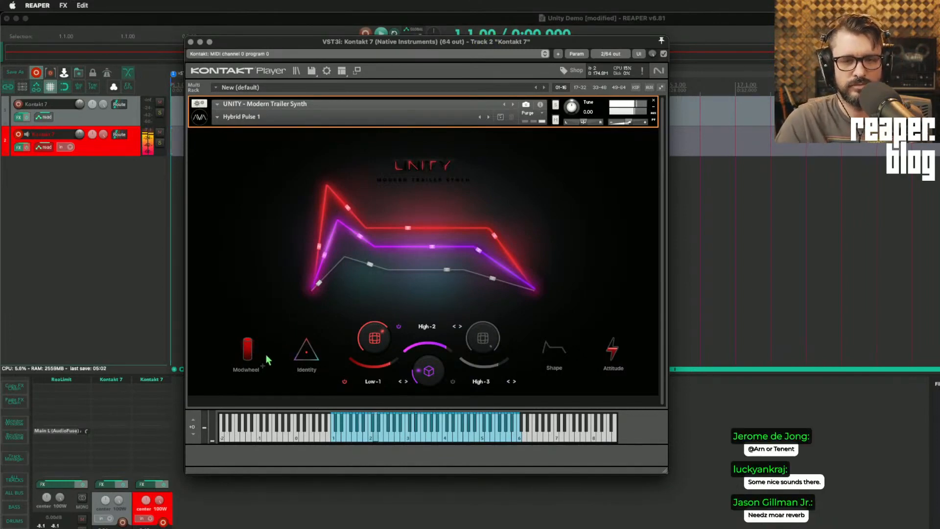
Step: Assign the modwheel to Lo Pass and close its assignment options
click(248, 368)
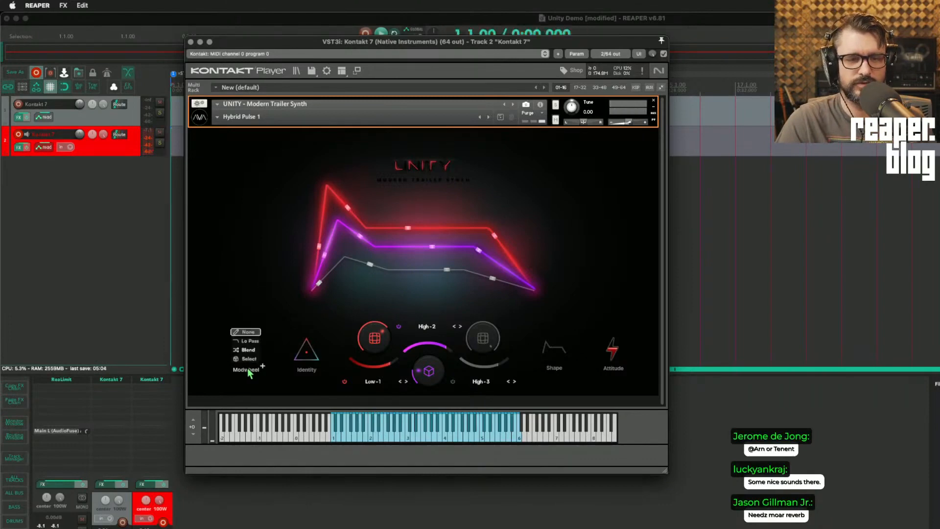
click(251, 342)
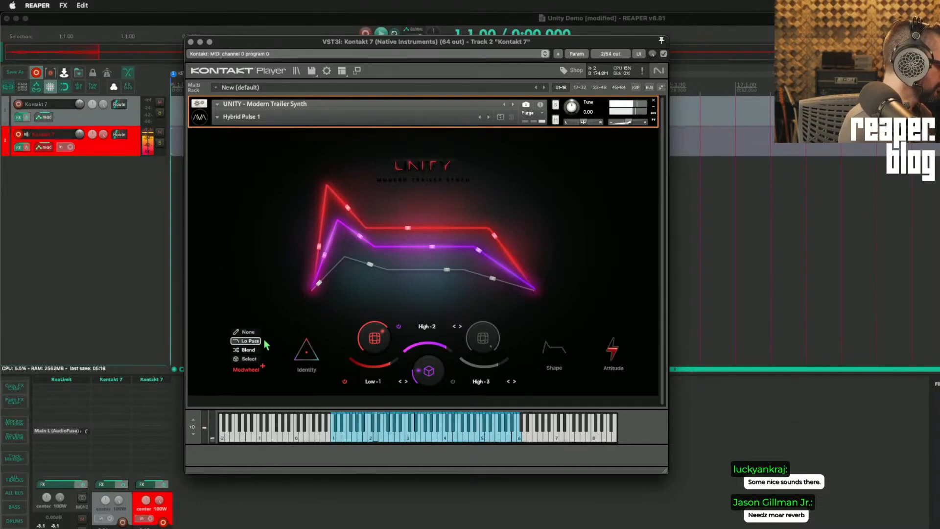
click(264, 340)
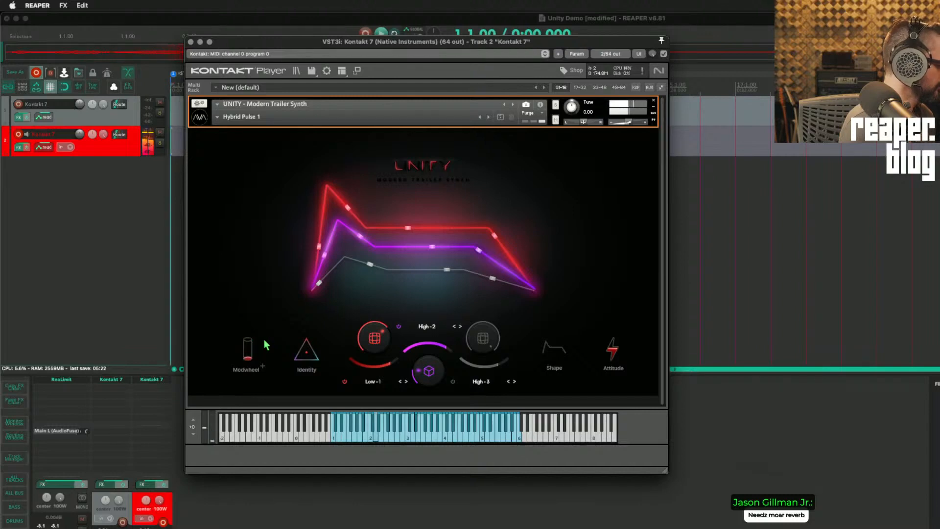
Step: Switch the modwheel assignment to Blend and enable the High-3 layer
click(248, 370)
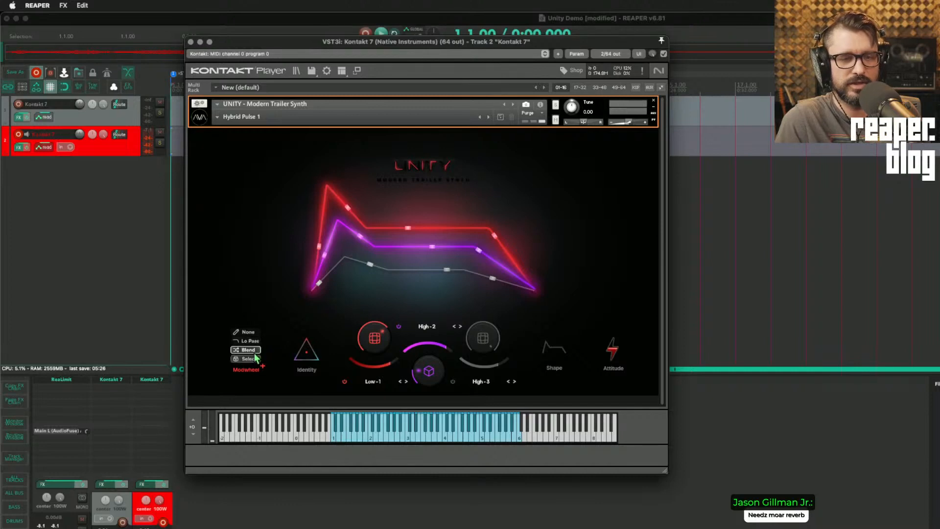
click(249, 370)
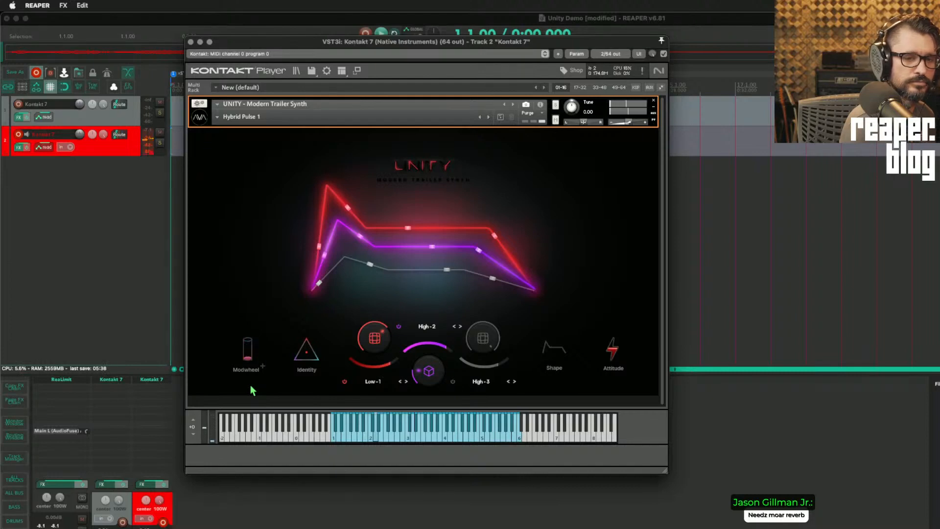
click(453, 382)
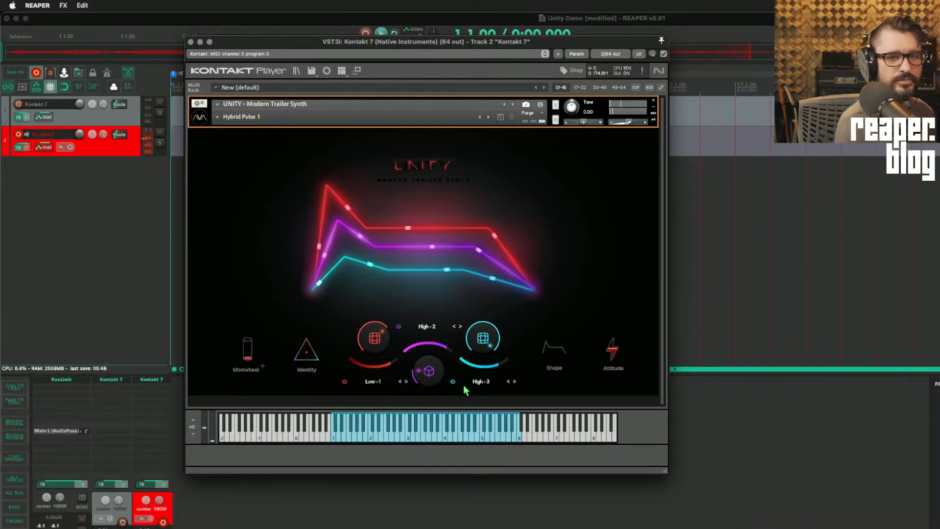
Step: Try the Select and Lo Pass modwheel assignments and return the modwheel to Blend
click(243, 372)
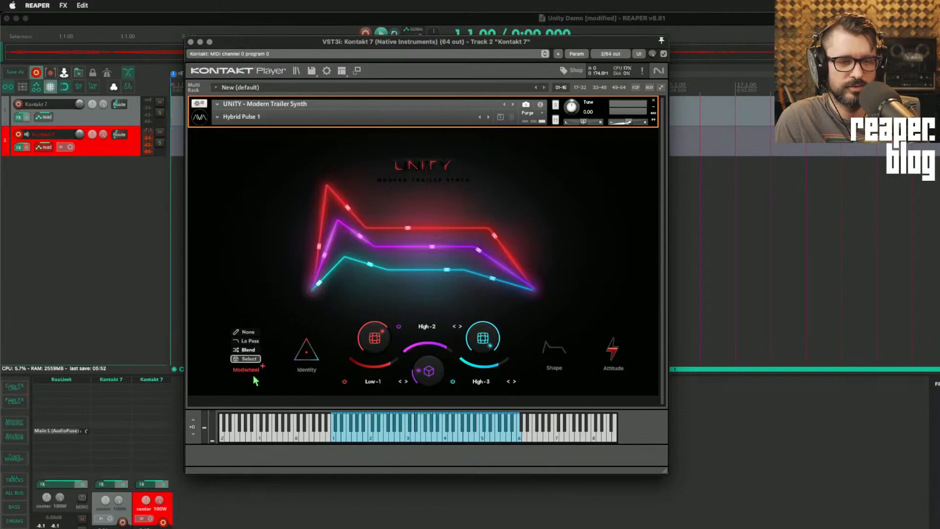
click(251, 376)
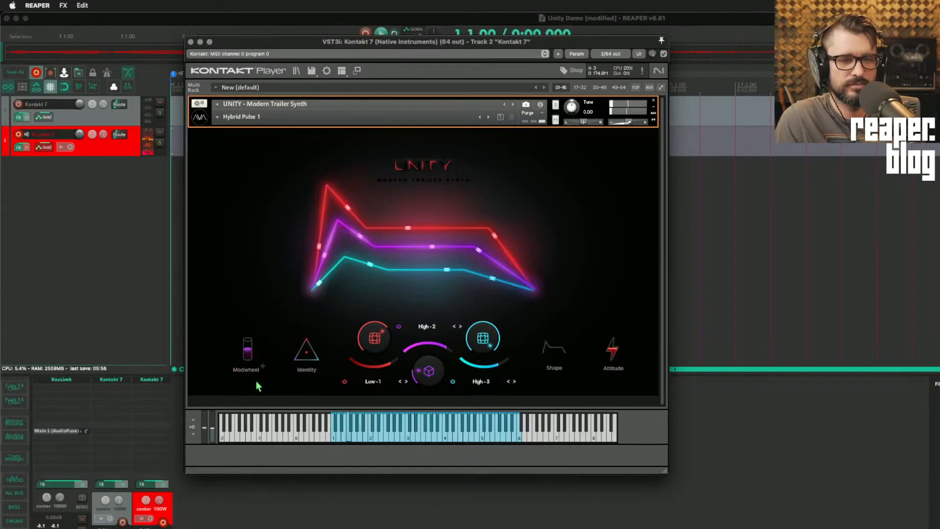
click(248, 369)
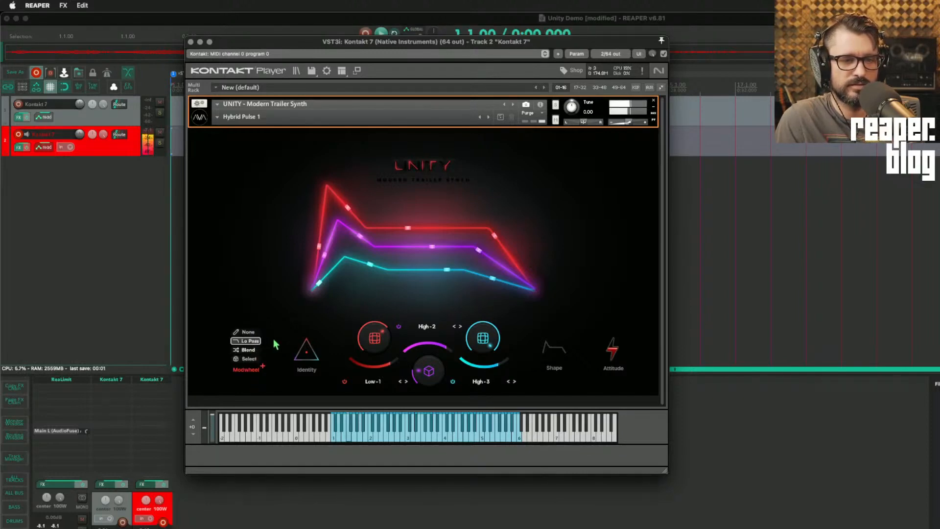
click(249, 359)
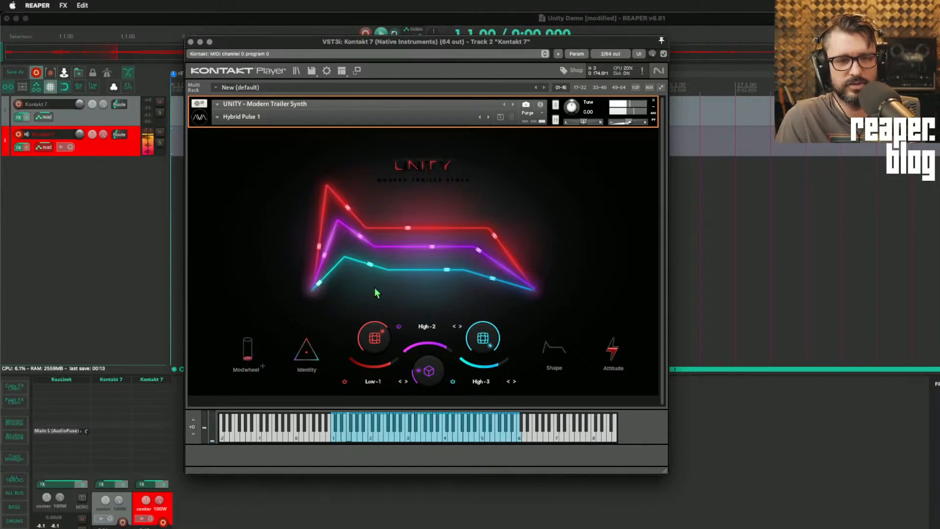
click(255, 372)
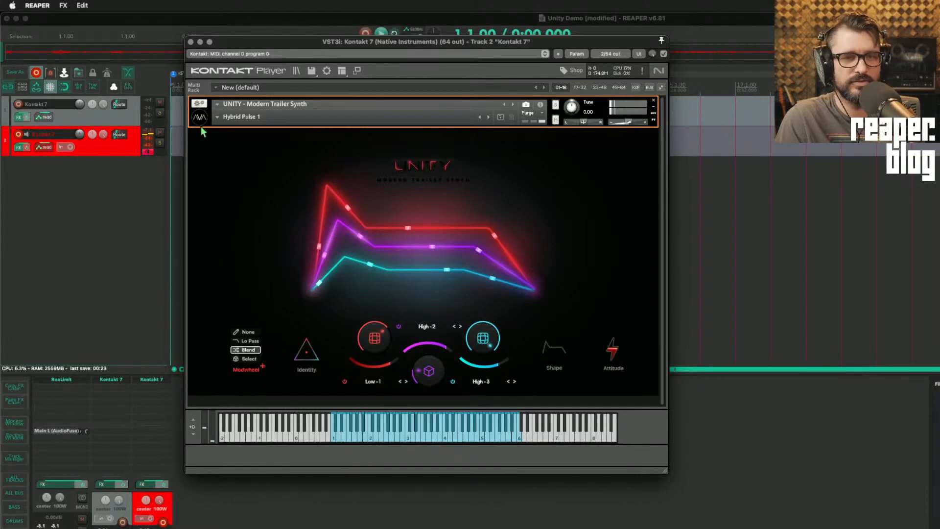
Step: Load the Lead 1 snapshot and step through Lead 10, 11, 12 and 13, auditioning each lead
click(218, 117)
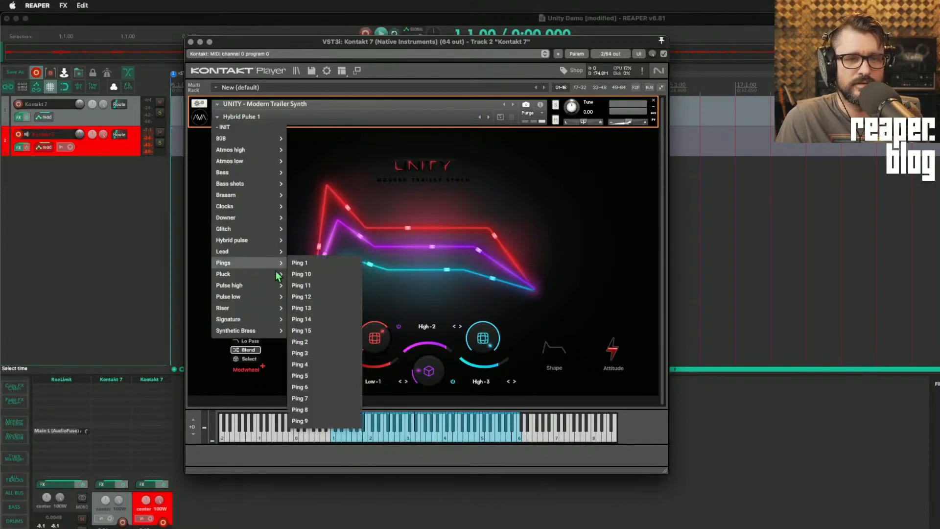
mouse_move(260, 253)
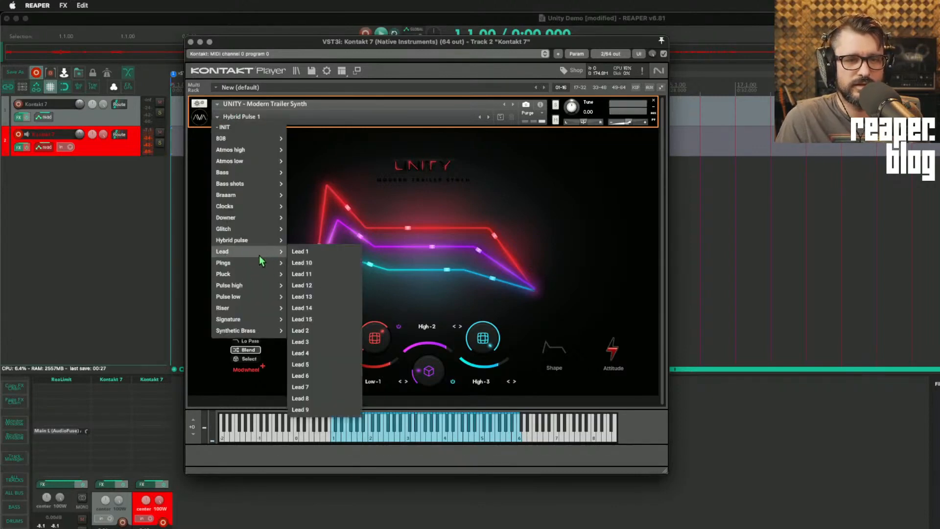
click(296, 254)
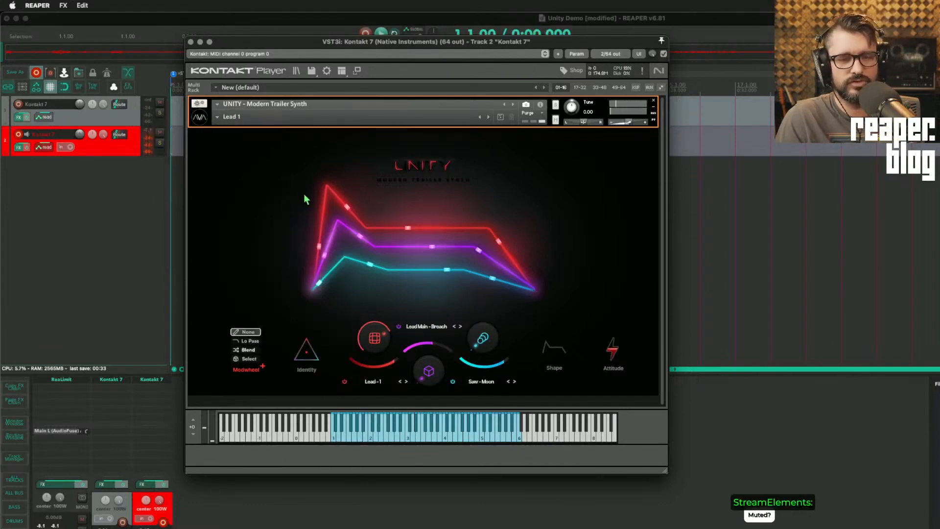
click(489, 117)
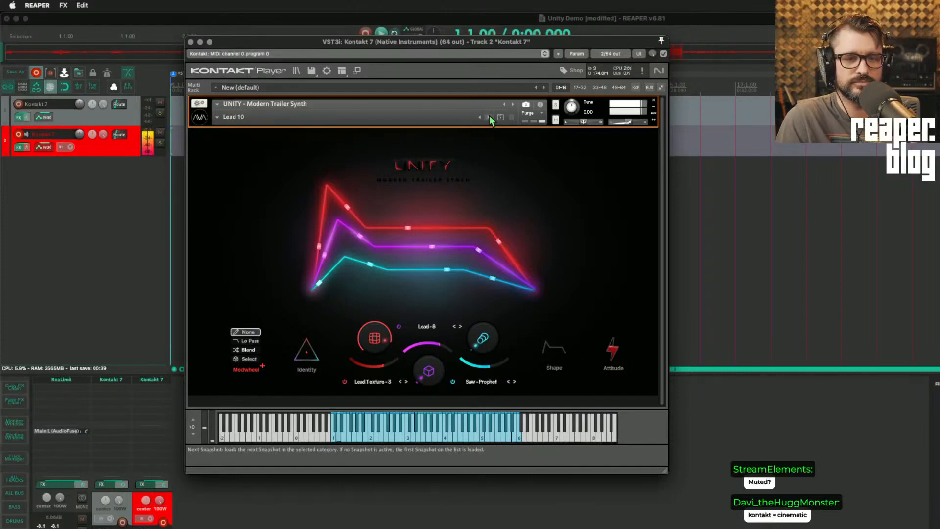
click(490, 116)
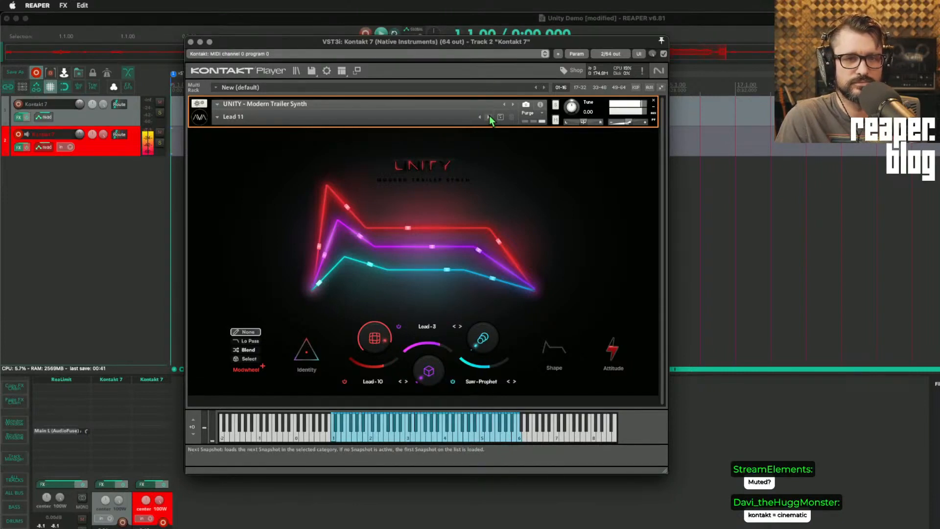
click(490, 117)
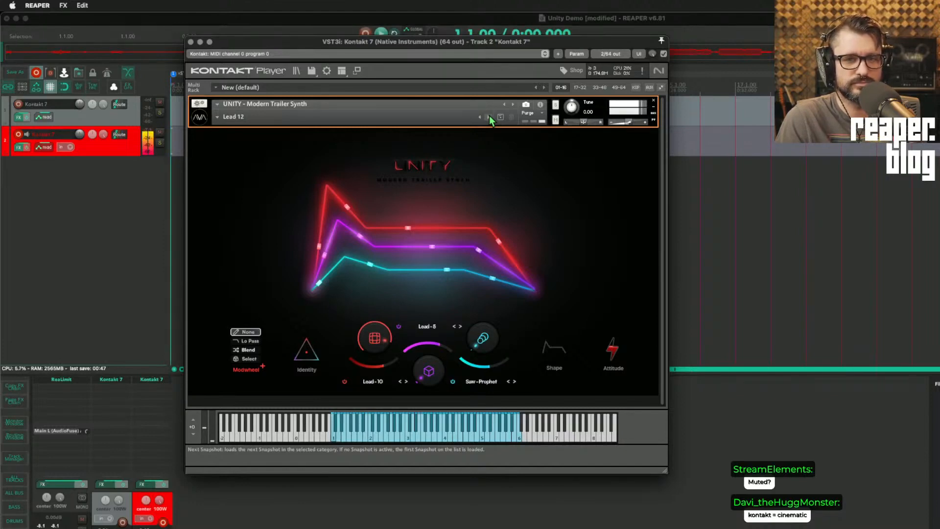
click(489, 117)
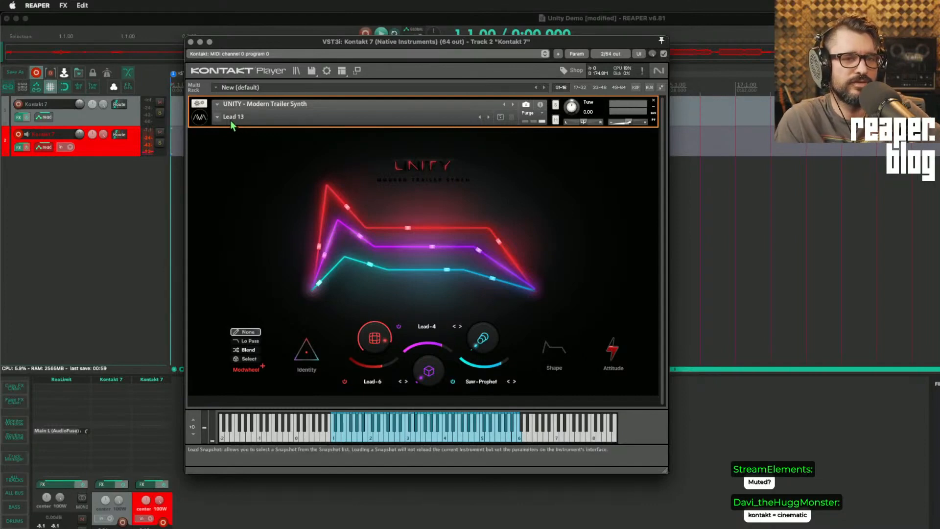
Step: Load Ping 1 from the Pings category and step through Ping 10, 11, 12 and 13 to audition them
click(218, 116)
mouse_move(230, 138)
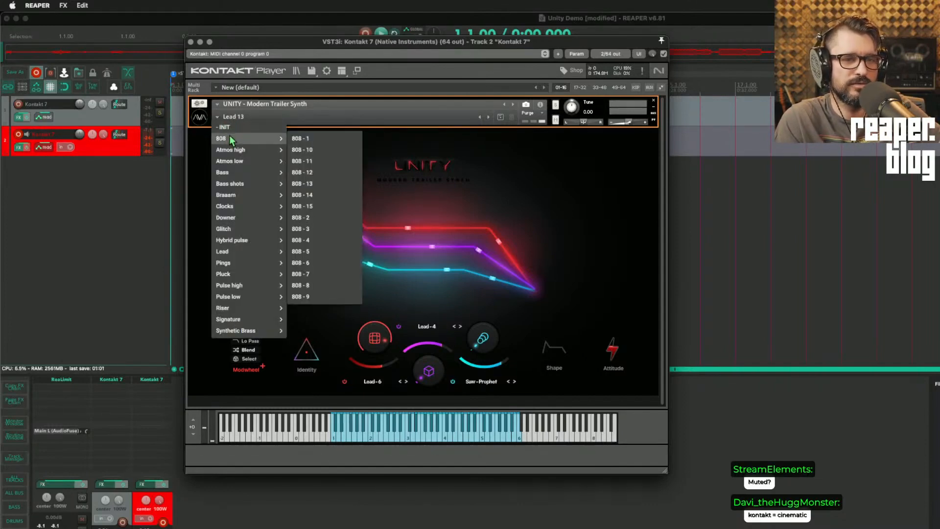
mouse_move(253, 264)
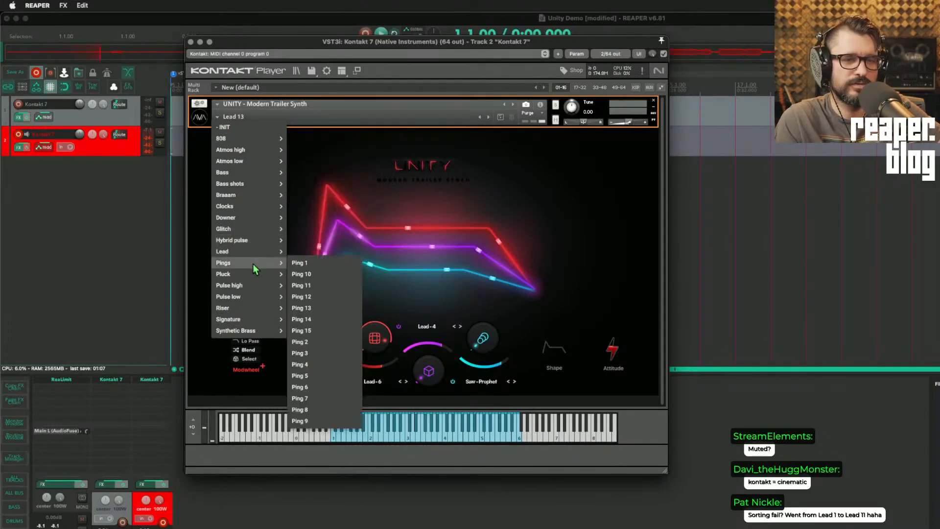
click(297, 264)
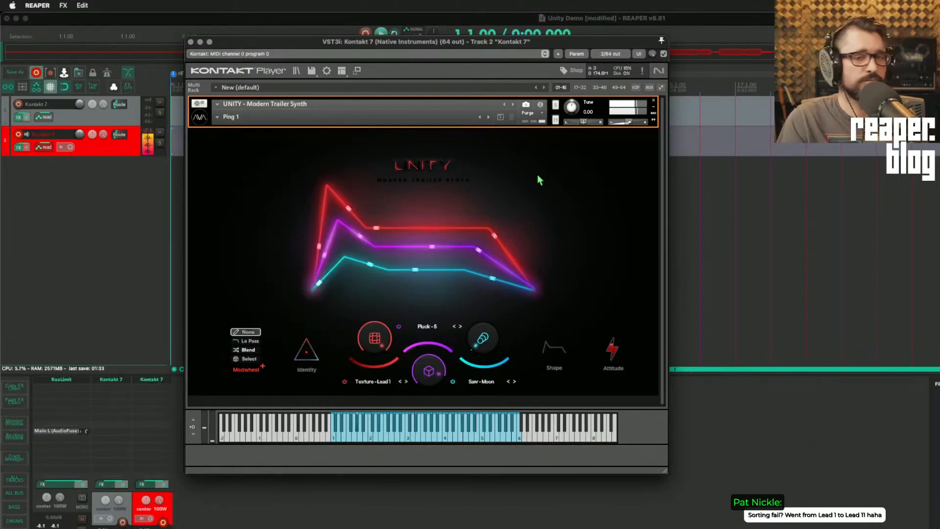
click(487, 117)
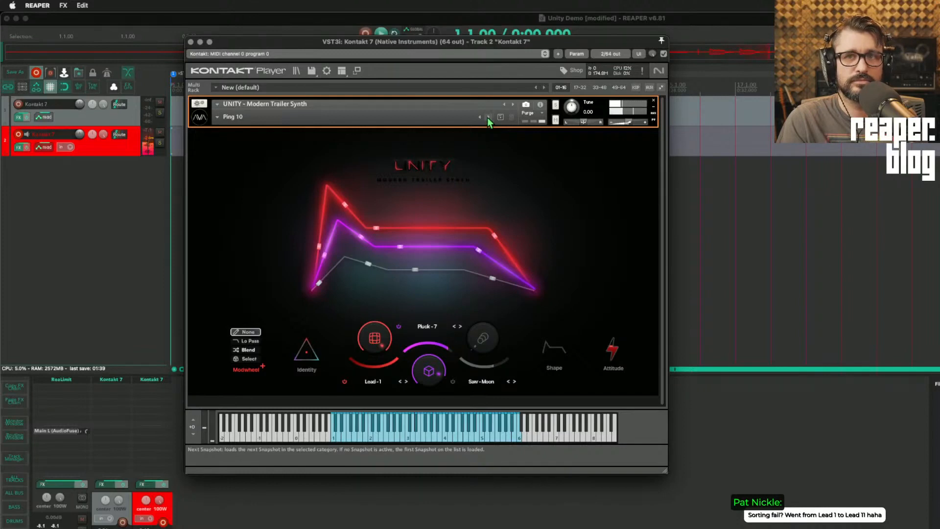
click(488, 117)
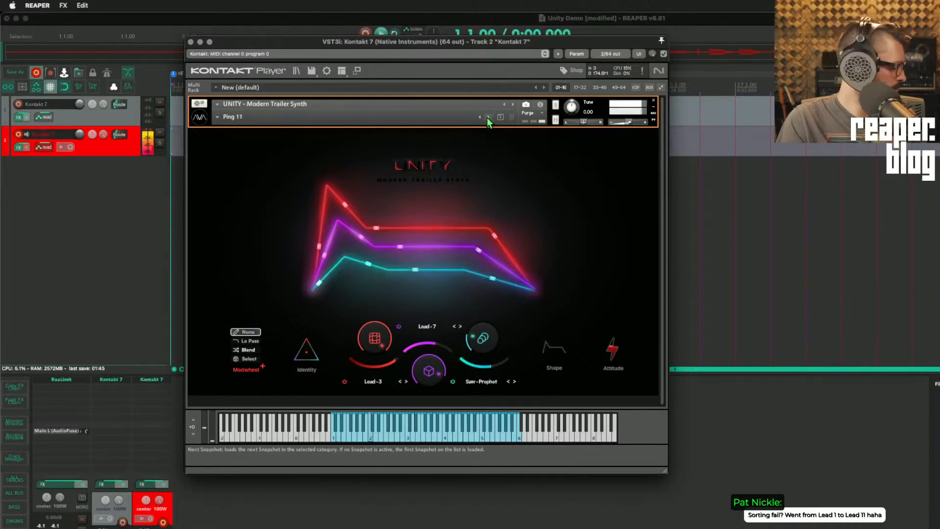
click(488, 117)
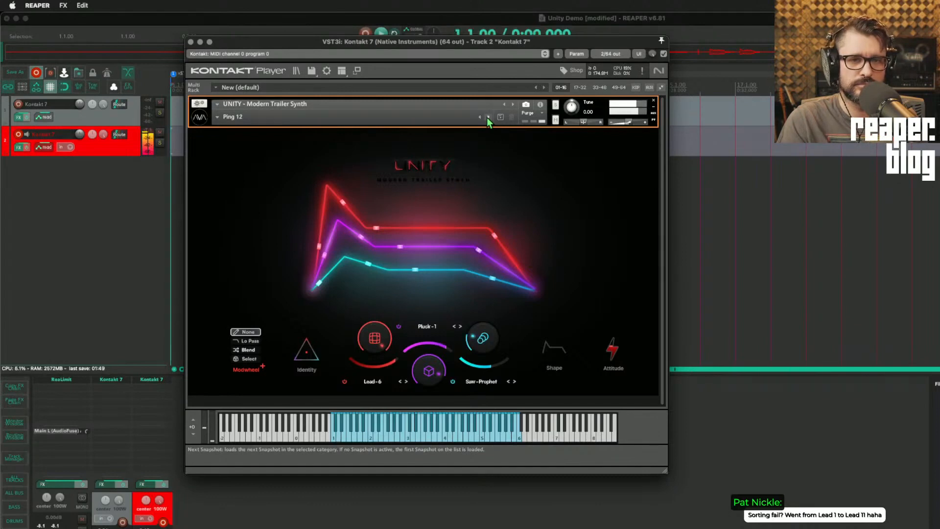
click(487, 117)
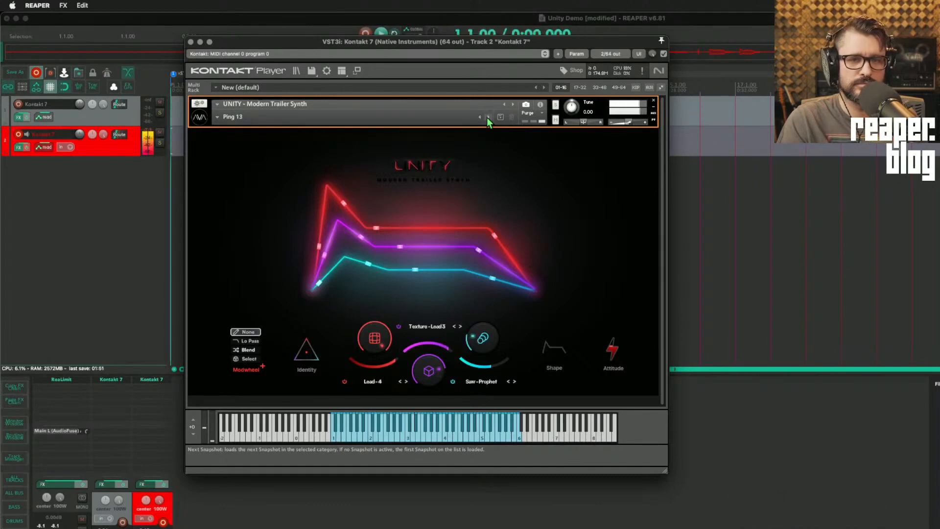
Step: Load the Pluck 1 snapshot and advance through the Pluck category up to Pluck 14, auditioning the sounds
click(217, 116)
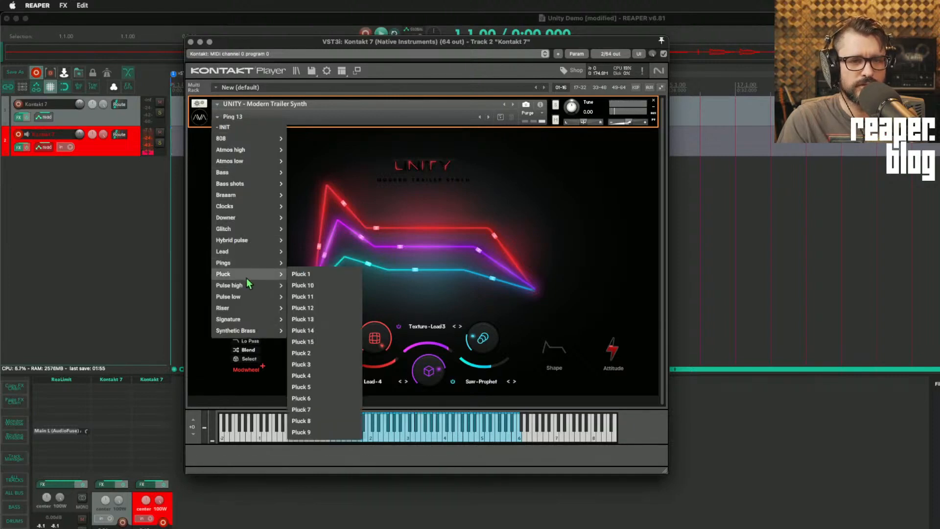
click(299, 274)
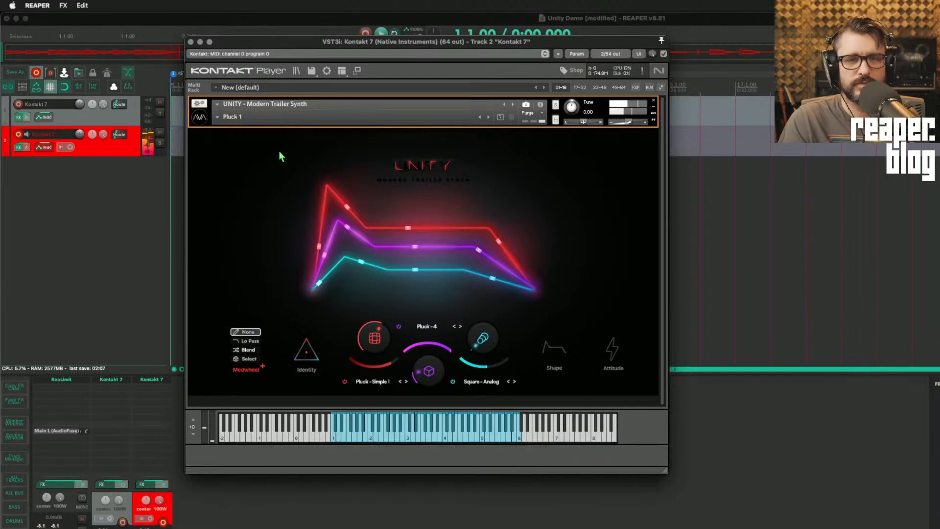
click(489, 117)
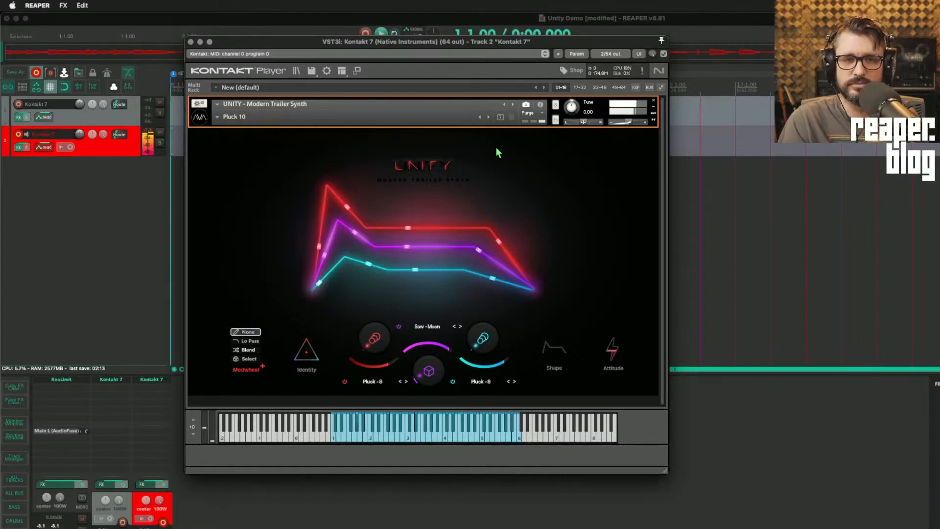
click(487, 117)
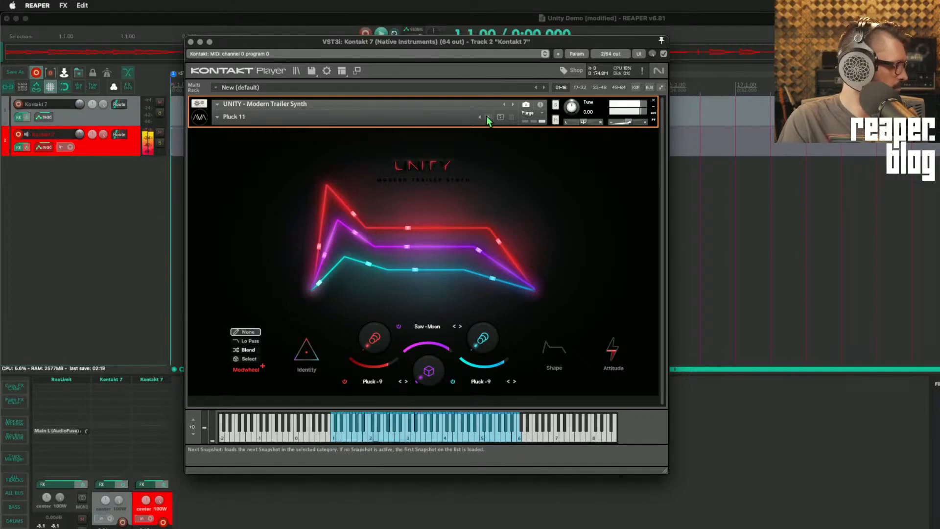
click(487, 118)
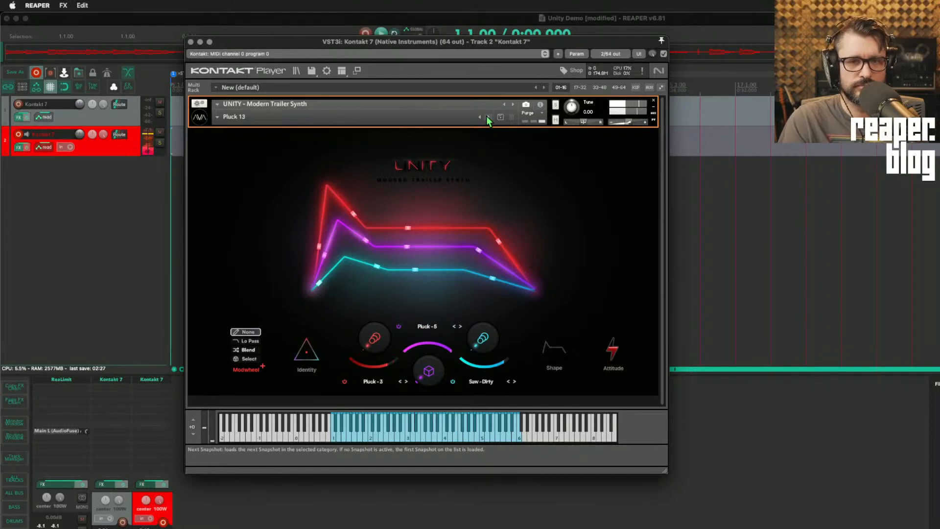
click(487, 116)
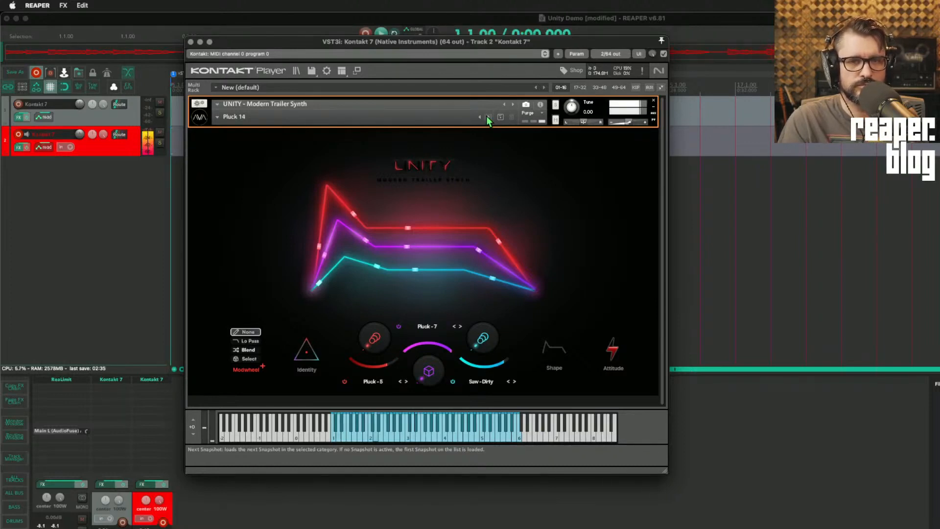
Step: Load High Pulse 1 from the Pulse high category and step through High Pulse 10 and 11 to audition them
click(216, 120)
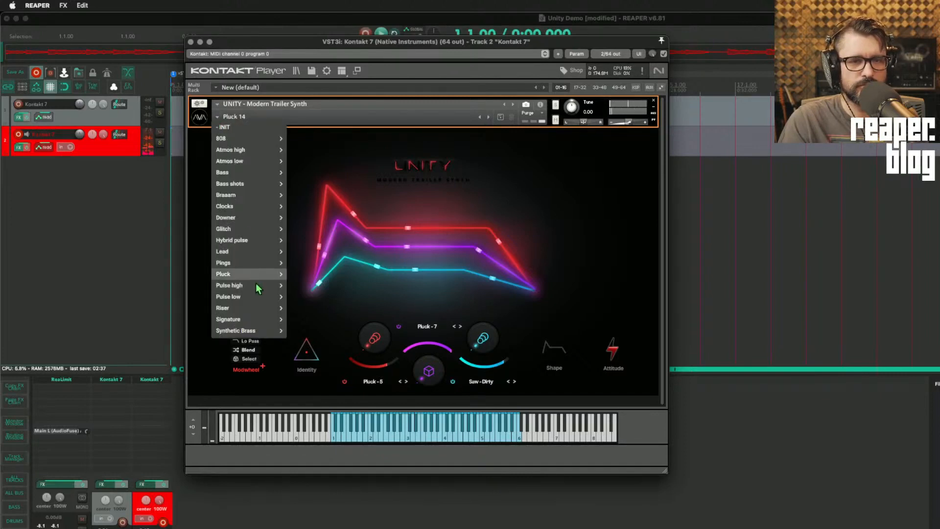
mouse_move(260, 278)
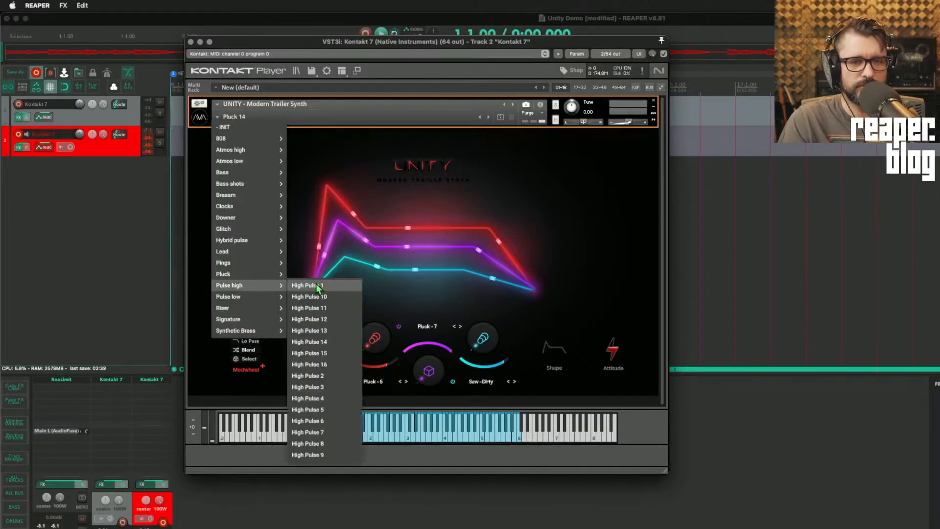
click(316, 283)
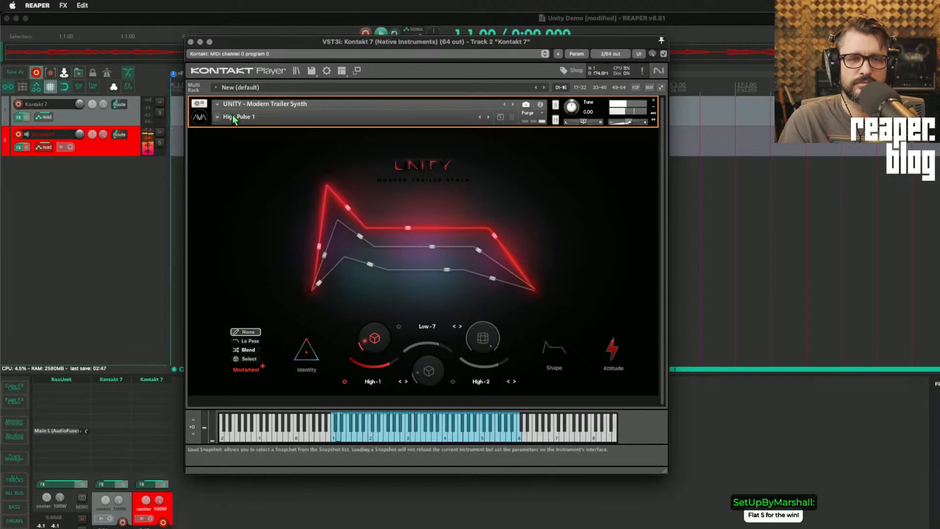
click(487, 117)
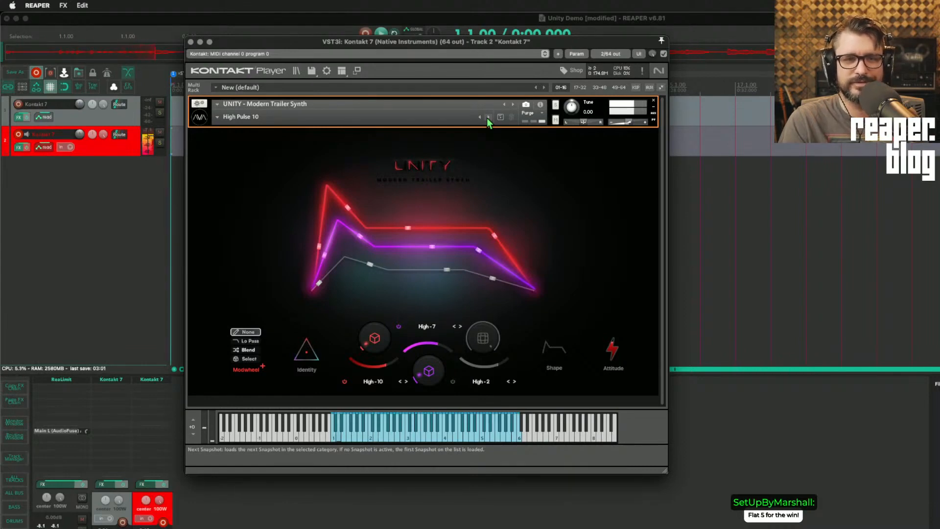
click(488, 117)
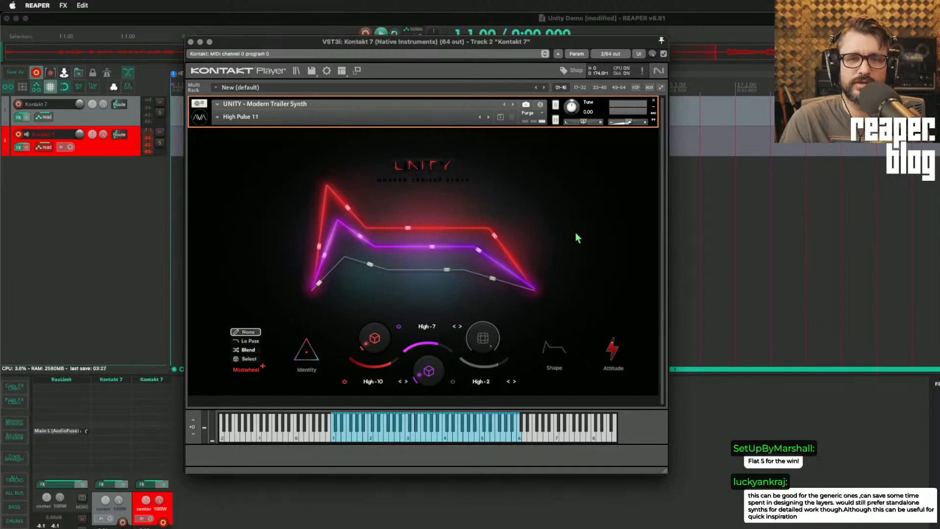
Step: Open the red layer's Bass source list and audition 808 - Throb, Bass - Bassquake and Bass - Cant Stop I
click(380, 384)
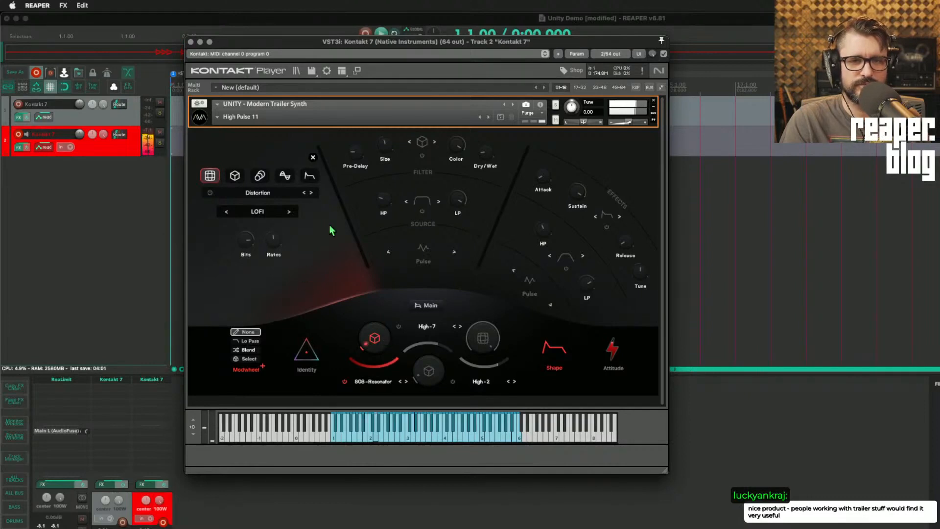
click(313, 158)
click(318, 292)
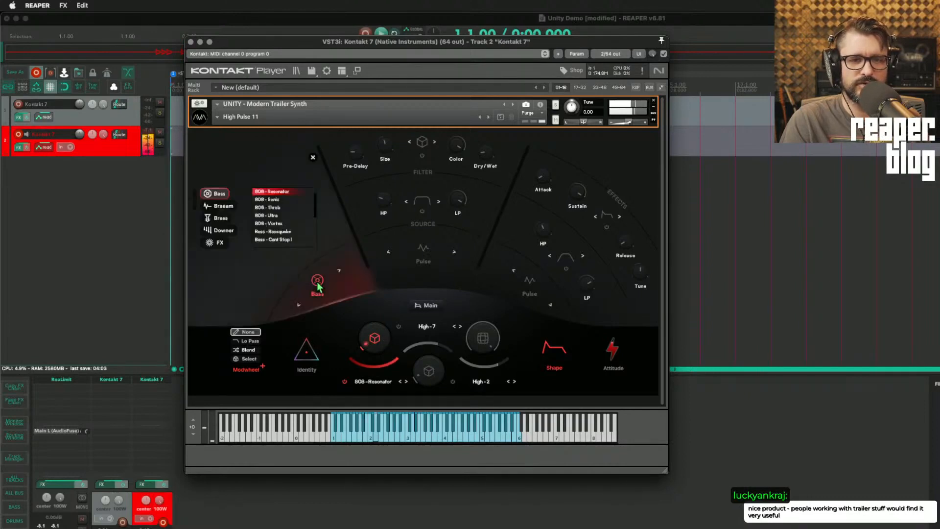
click(286, 209)
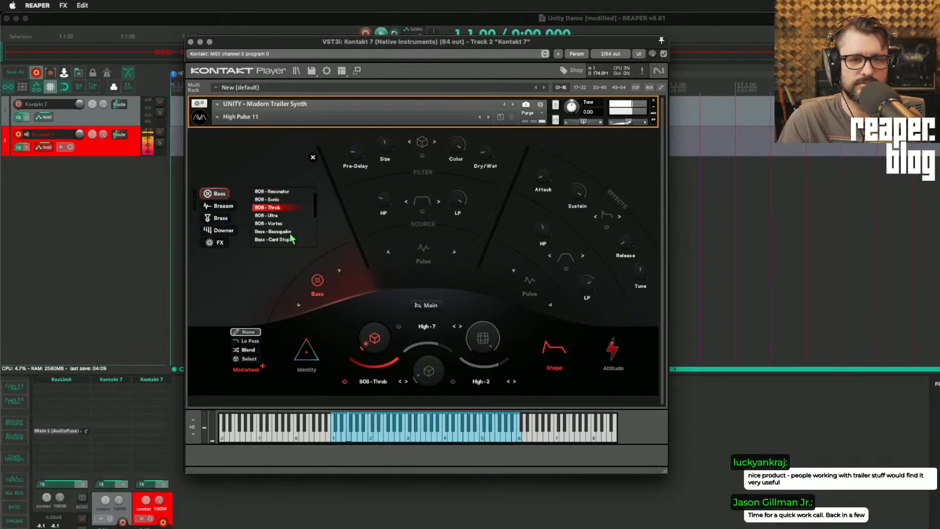
click(290, 233)
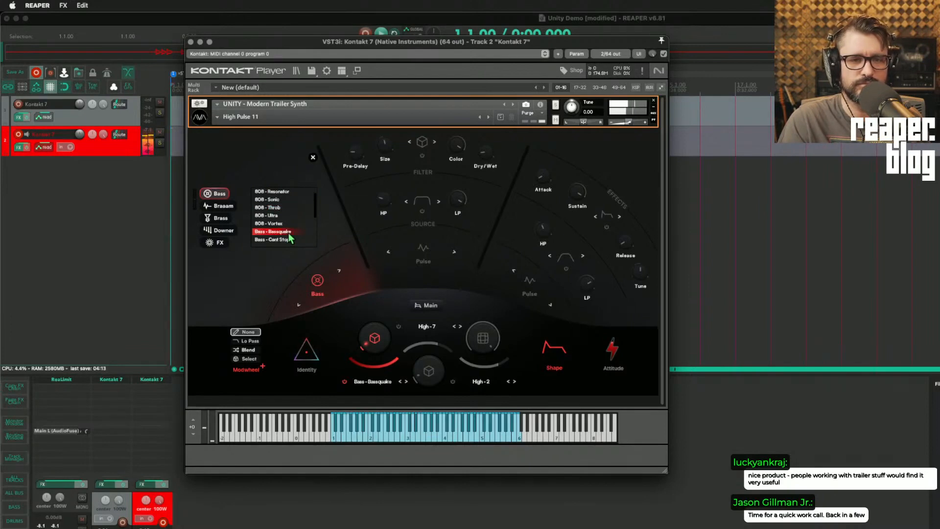
click(290, 241)
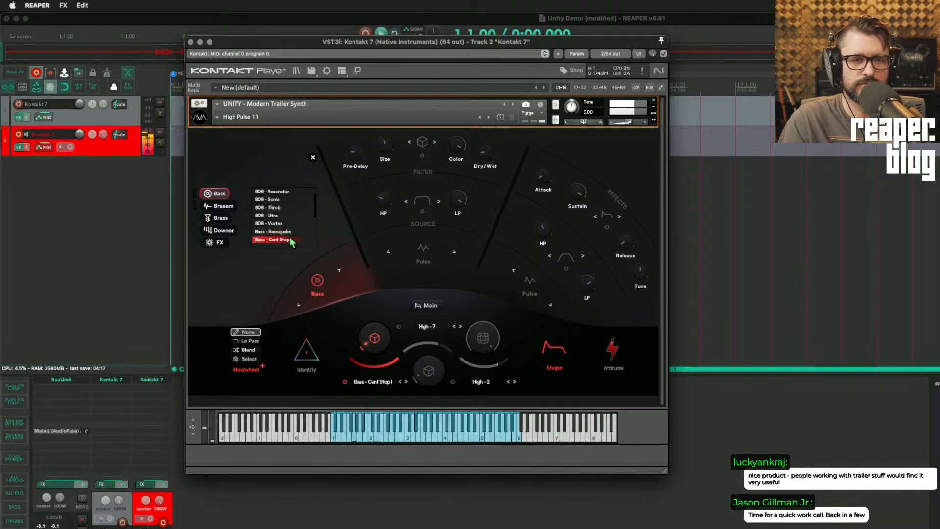
Step: Switch the red layer's source to Braaam - High Voltage and to the Brass source Synthetic - 2, auditioning each
click(222, 206)
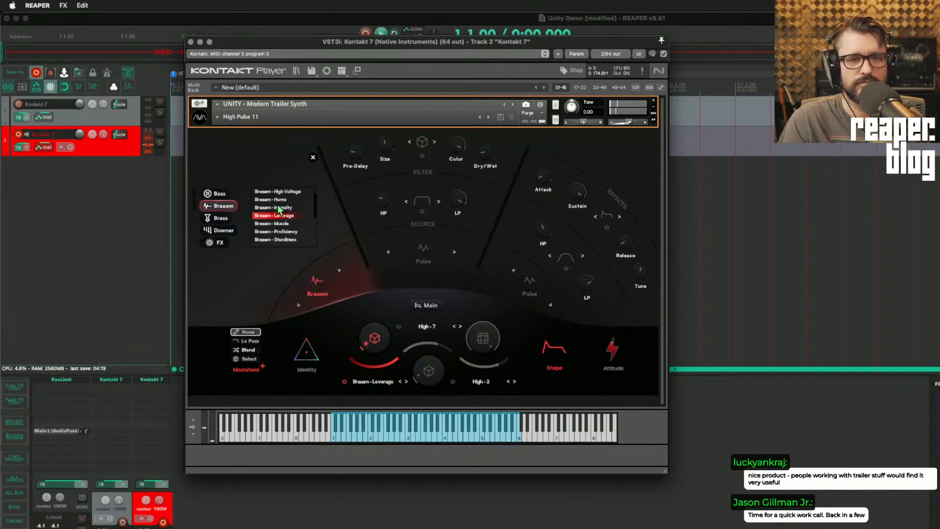
click(278, 193)
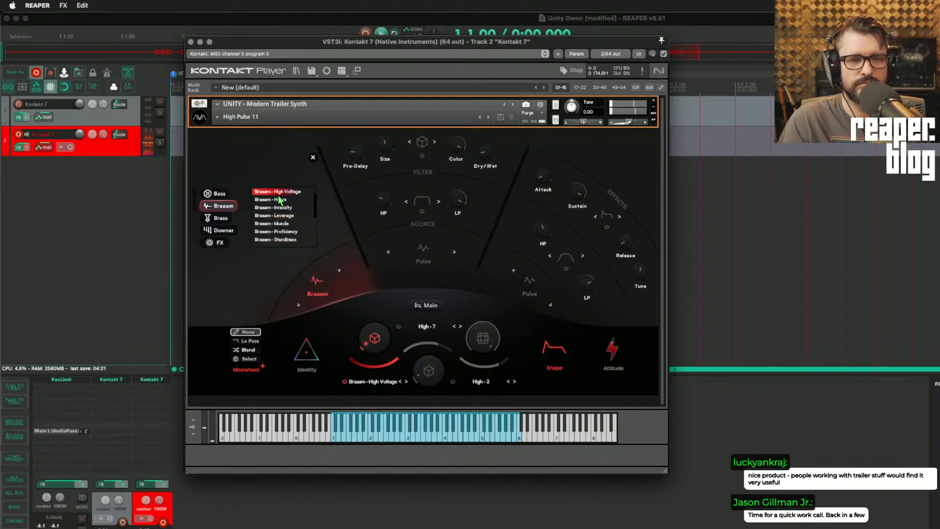
click(222, 218)
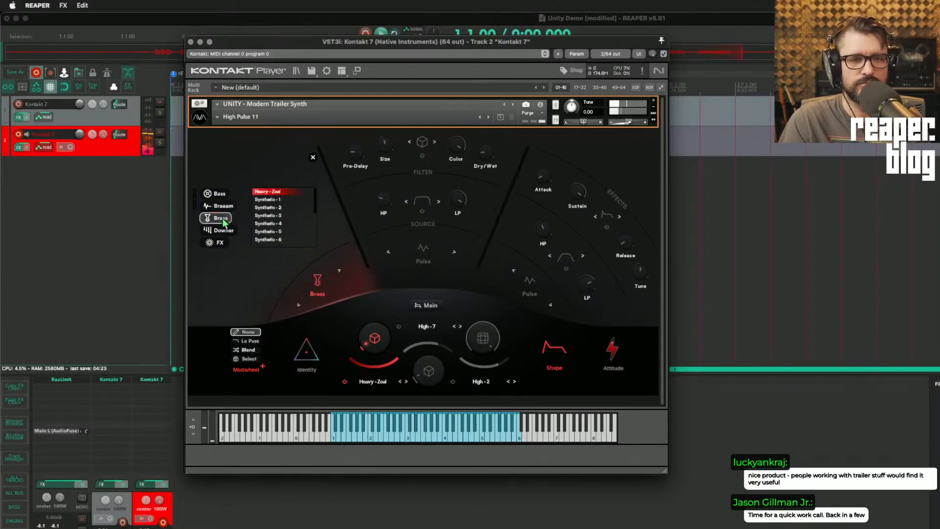
click(293, 207)
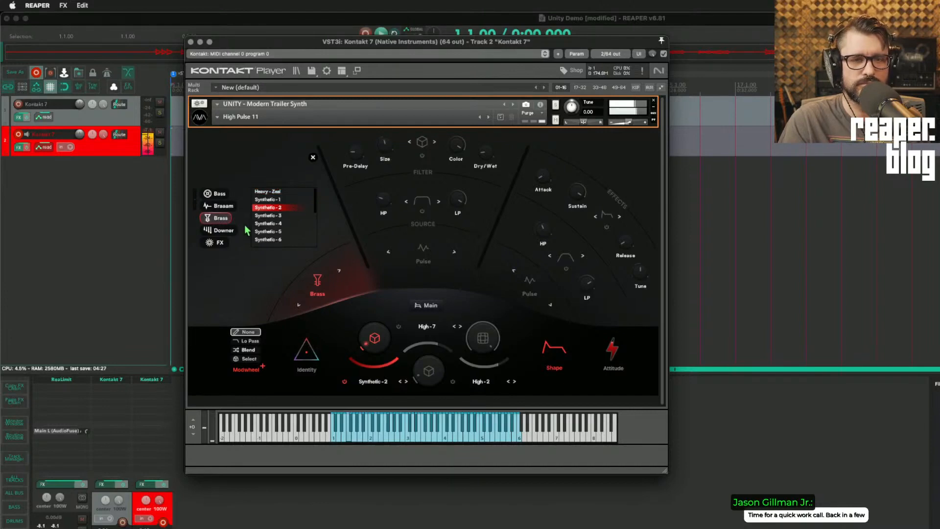
Step: Audition Downer - 5 as the red layer's source, switch to the FX category with Glitch - 14, and close the source list
click(223, 230)
click(276, 223)
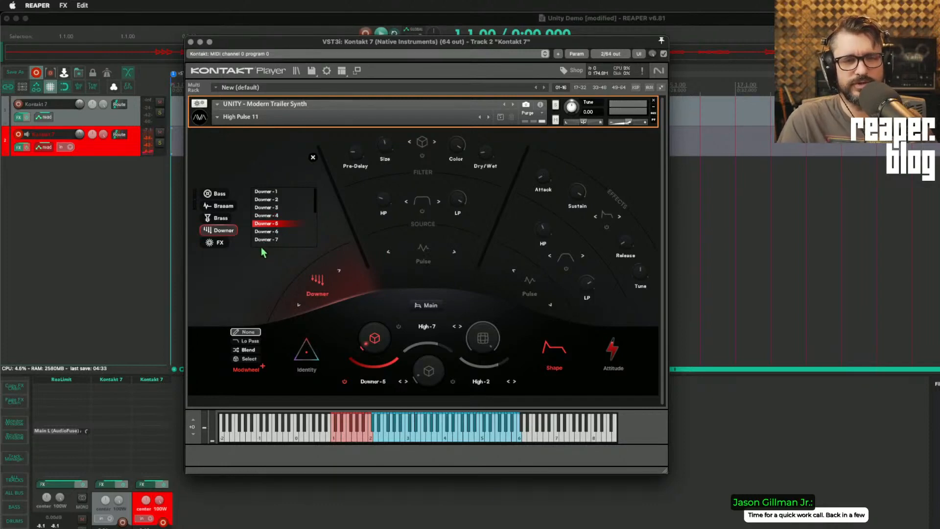
click(314, 159)
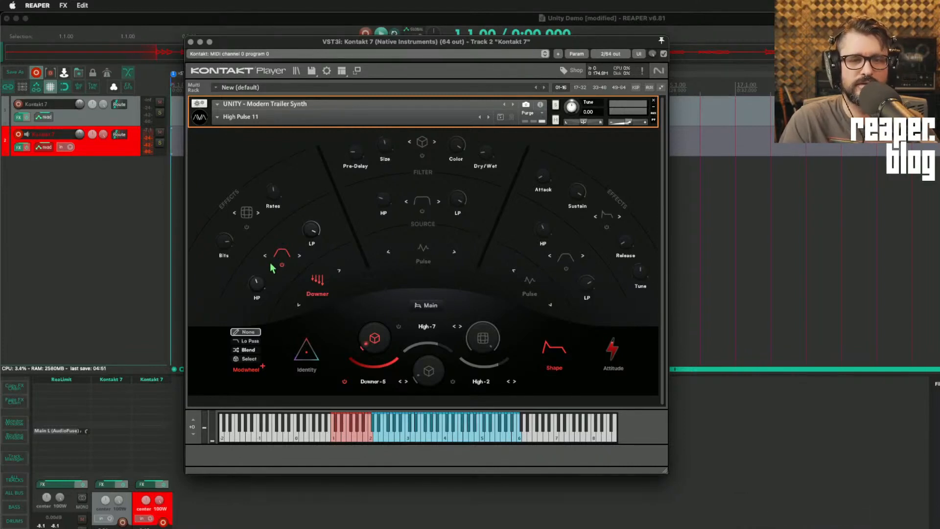
click(319, 282)
click(226, 248)
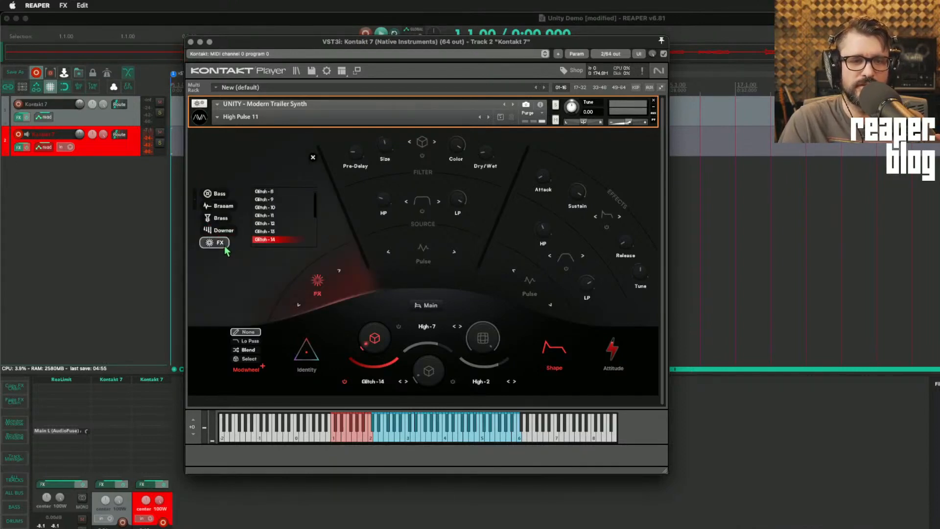
click(313, 157)
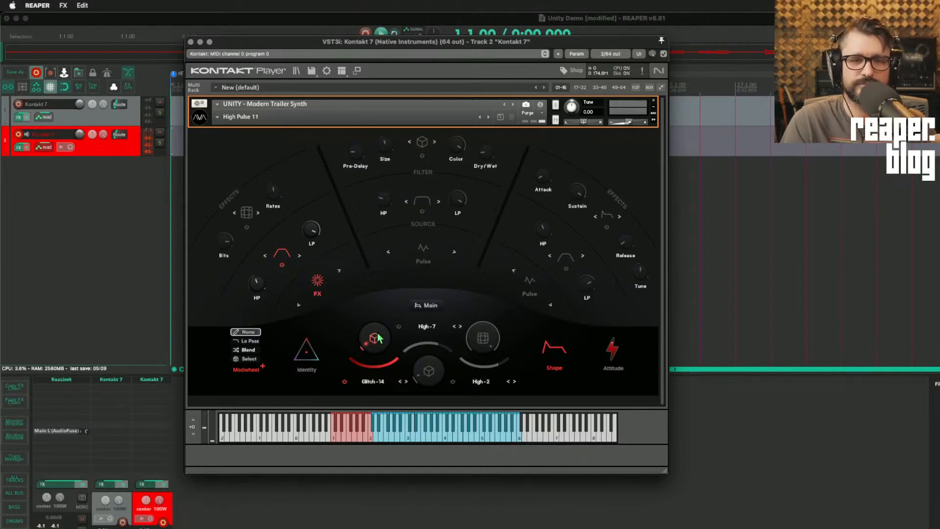
Step: Load Low Pulse 1, step through Low Pulse 10, 11 and 12 to audition them, and assign the modwheel to Lo Pass
click(240, 117)
mouse_move(265, 297)
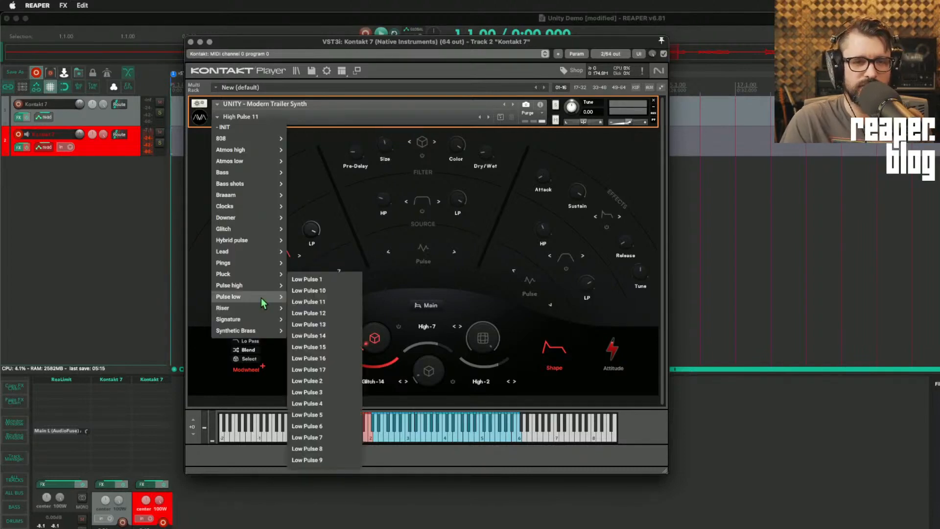
click(306, 279)
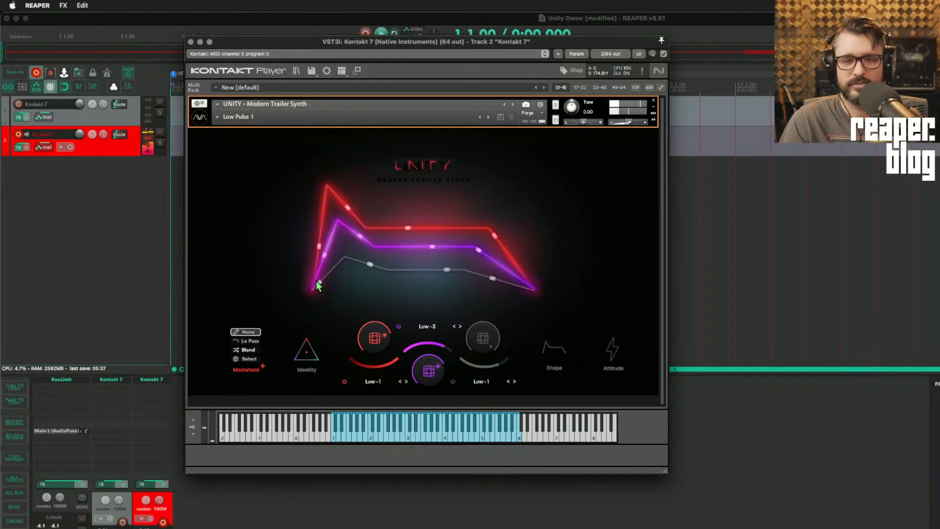
click(490, 117)
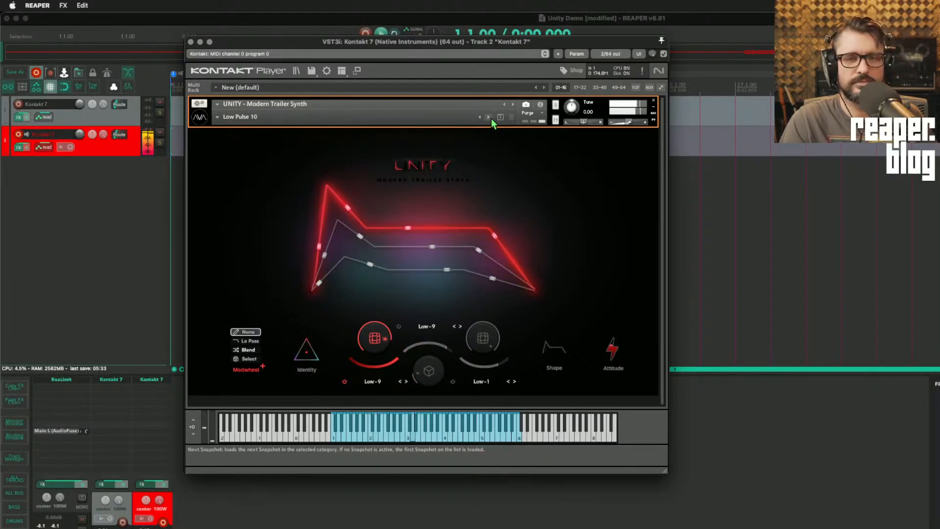
click(490, 118)
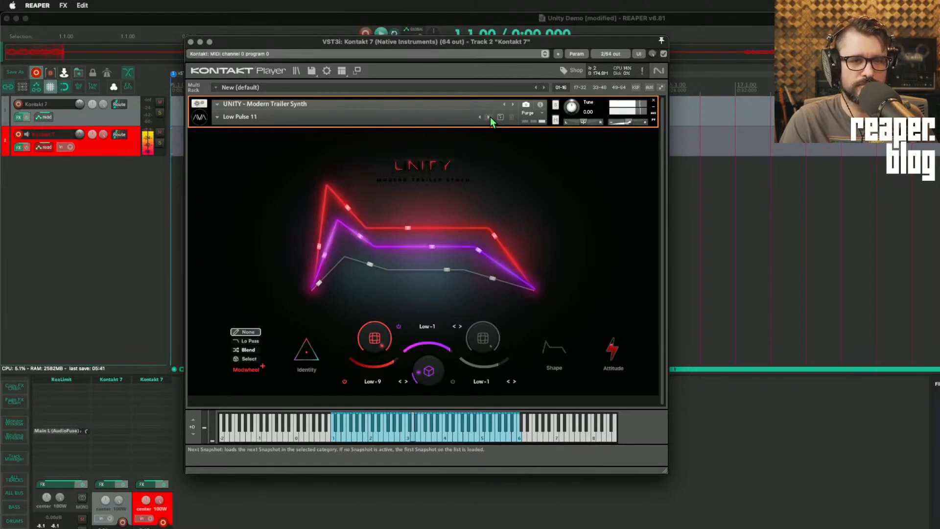
click(489, 116)
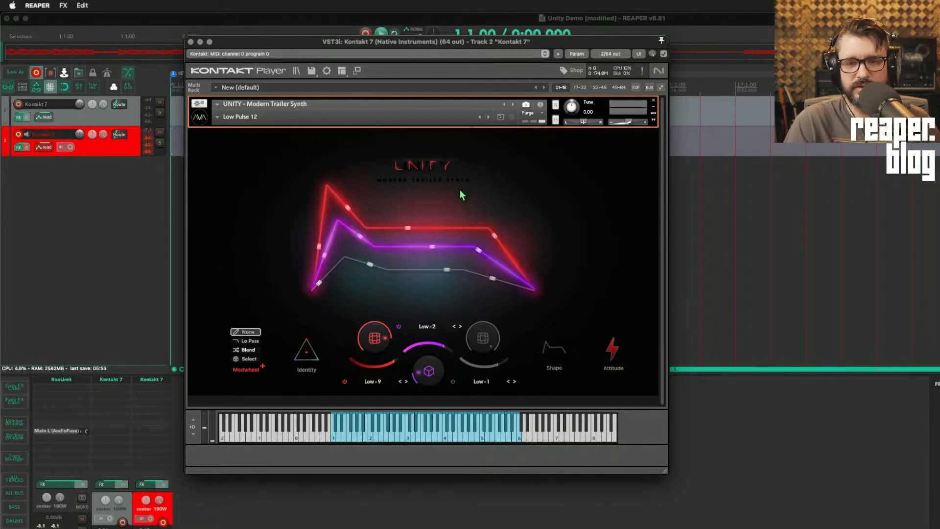
click(248, 341)
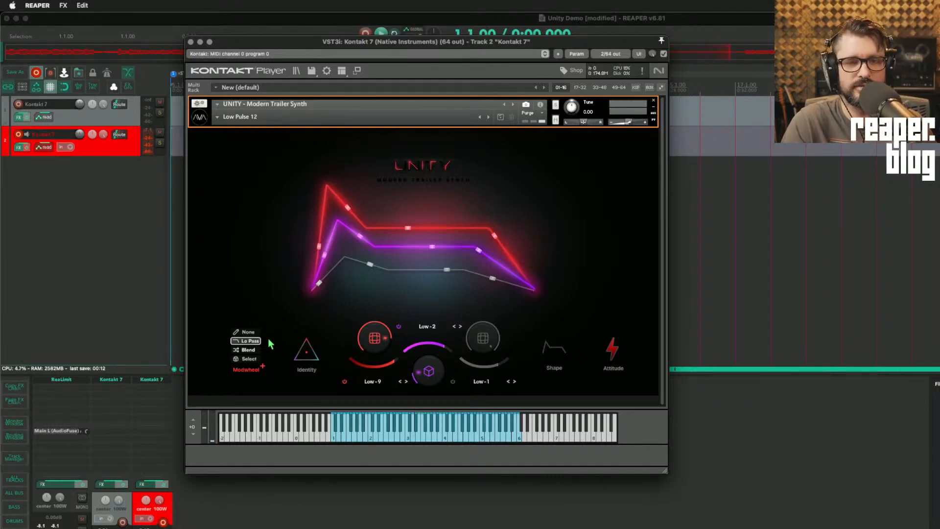
Step: Load Riser 1 from the Riser category and step forward through Riser 10 and the following snapshot to audition them
click(217, 119)
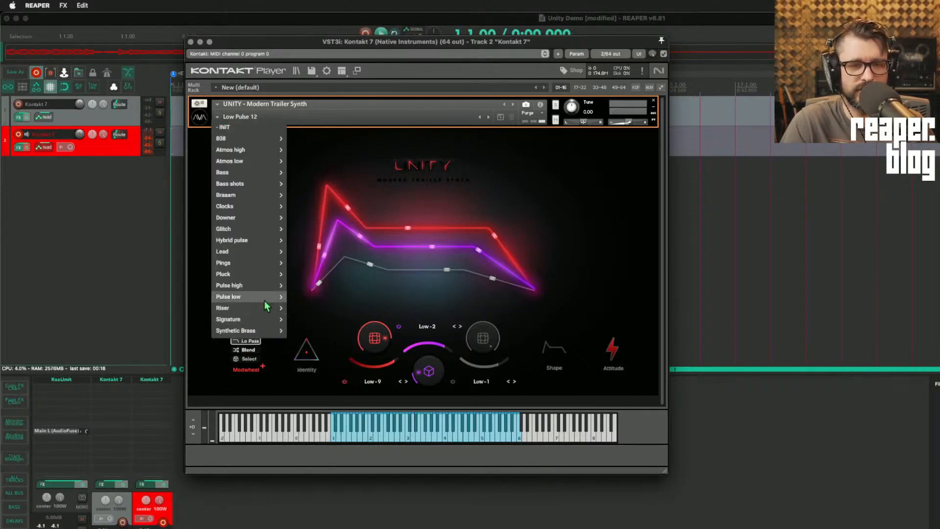
mouse_move(263, 309)
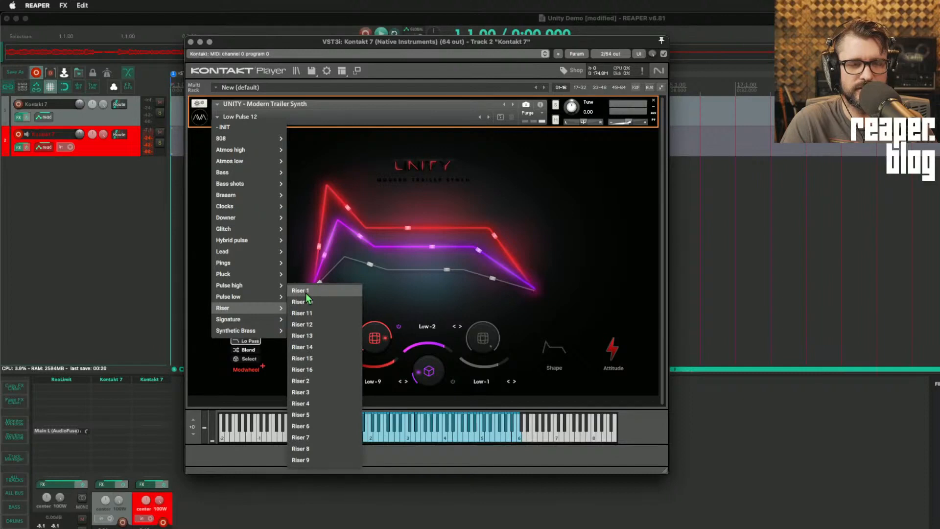
click(306, 291)
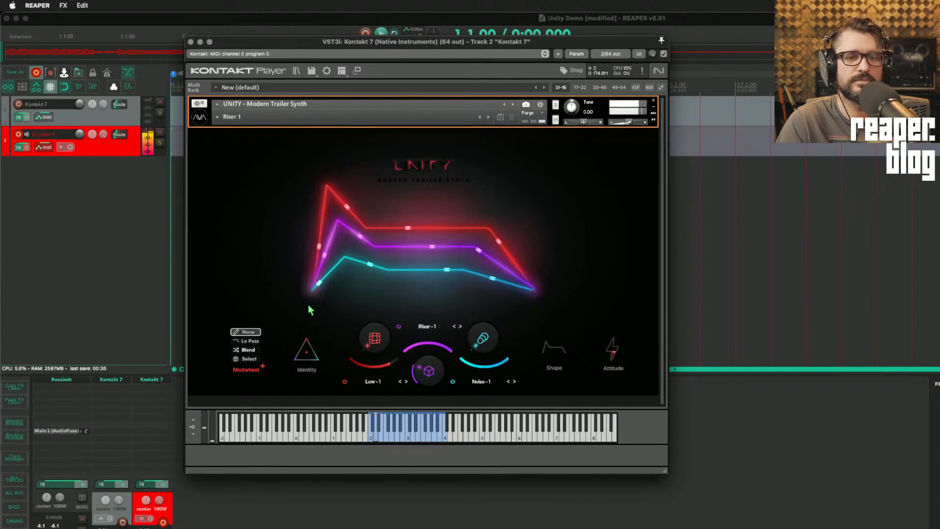
click(488, 116)
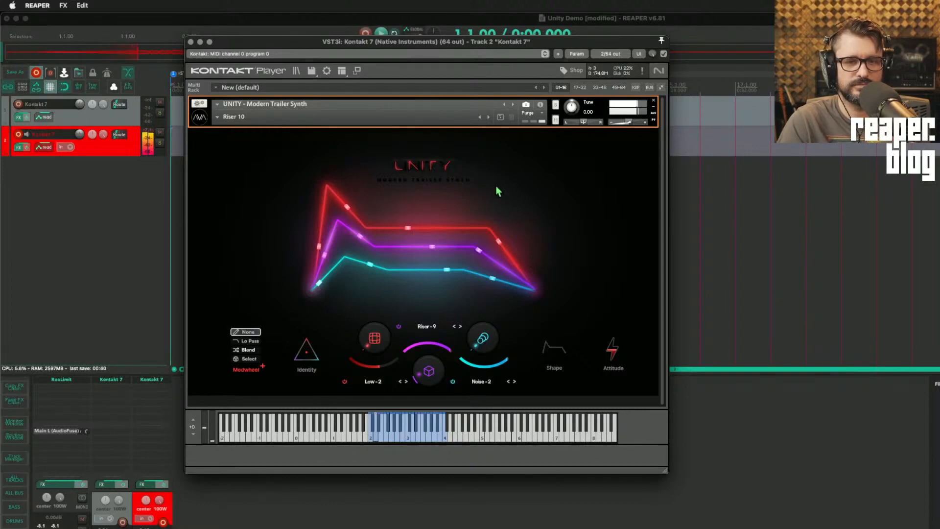
click(489, 116)
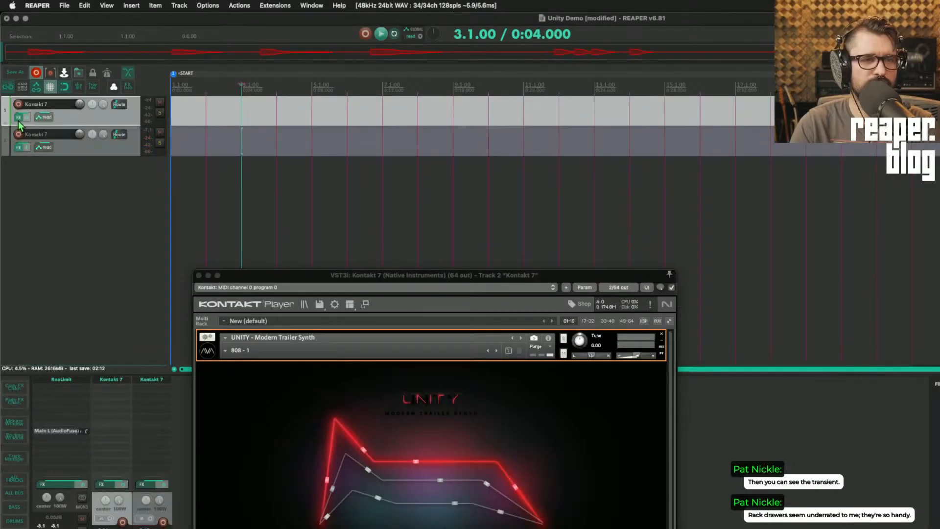
Step: Open track 1's Kontakt instrument to view PRISM - Urban Legends, record-arm track 1, and close the plugin window
click(18, 118)
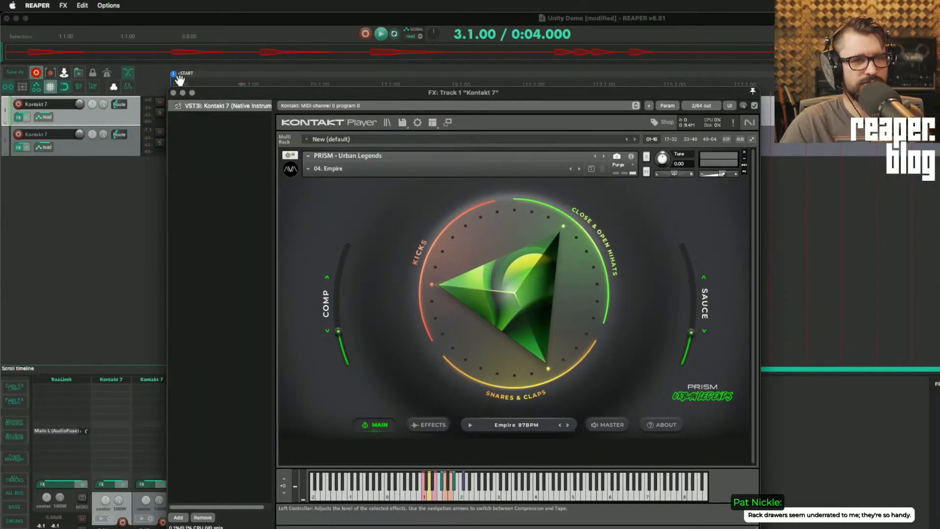
click(28, 110)
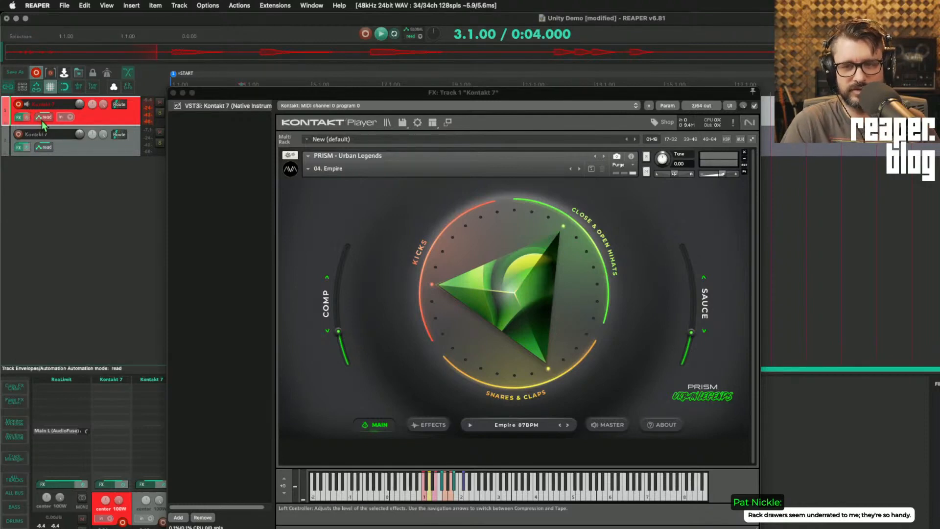
click(174, 93)
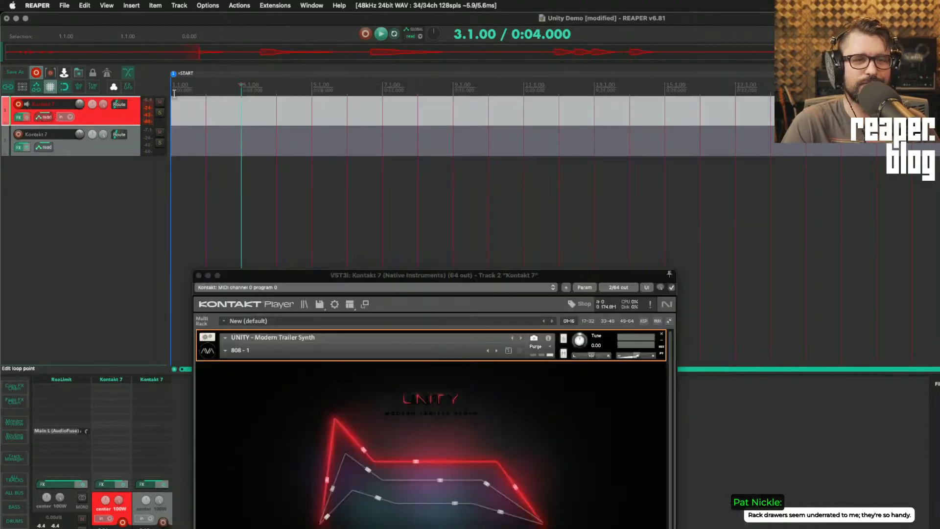
Step: Reposition track 2's UNITY plugin window and load the Riser 1 snapshot
drag(265, 277, 340, 132)
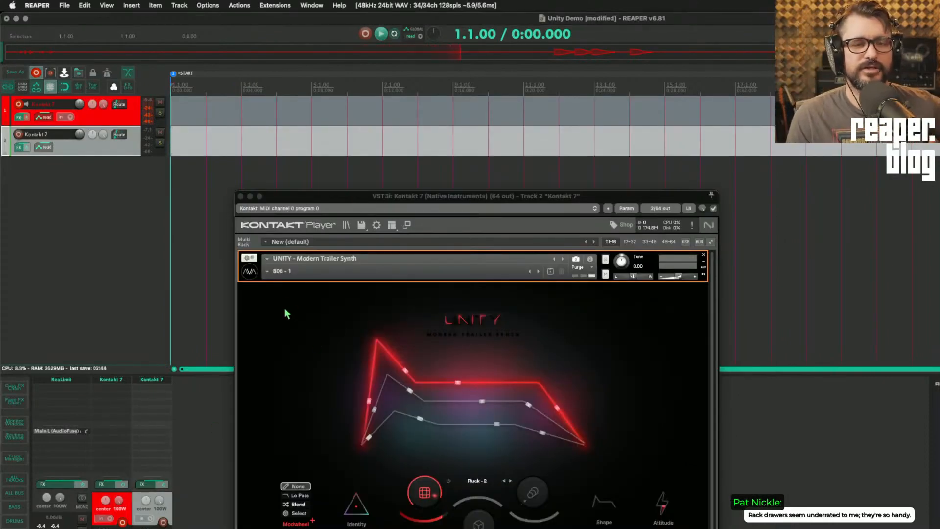
click(268, 271)
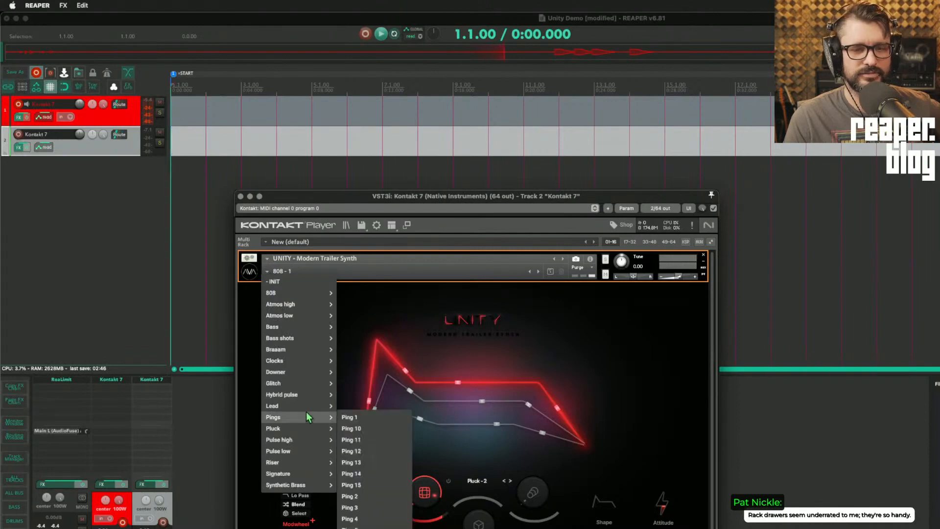
mouse_move(309, 468)
click(350, 444)
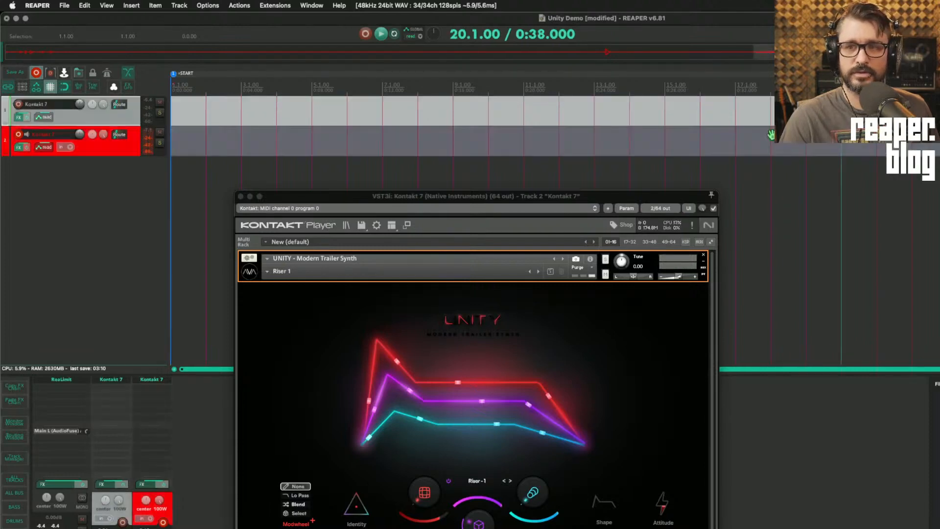
Step: Paste the recorded Kontakt audio item at measure 8 and move it to a new track at the project start
click(431, 140)
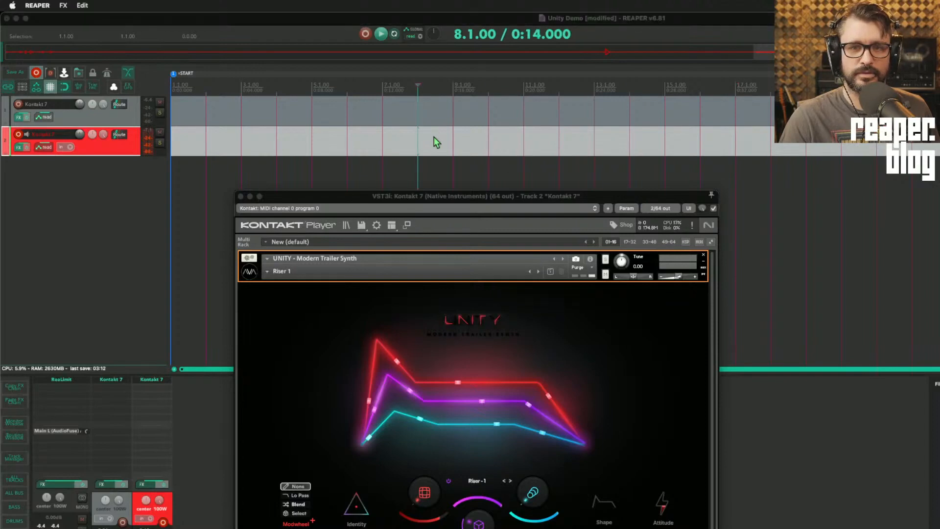
key(ctrl+v)
click(436, 142)
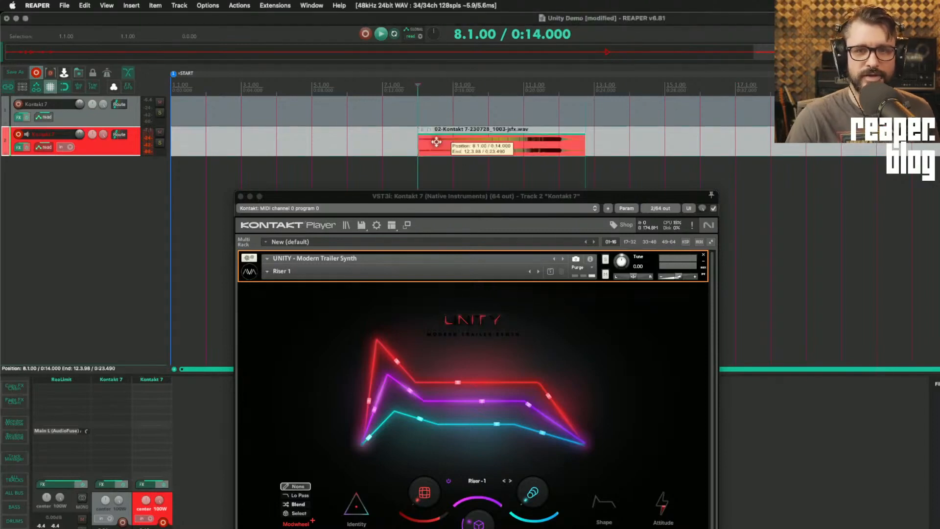
drag(418, 160, 418, 176)
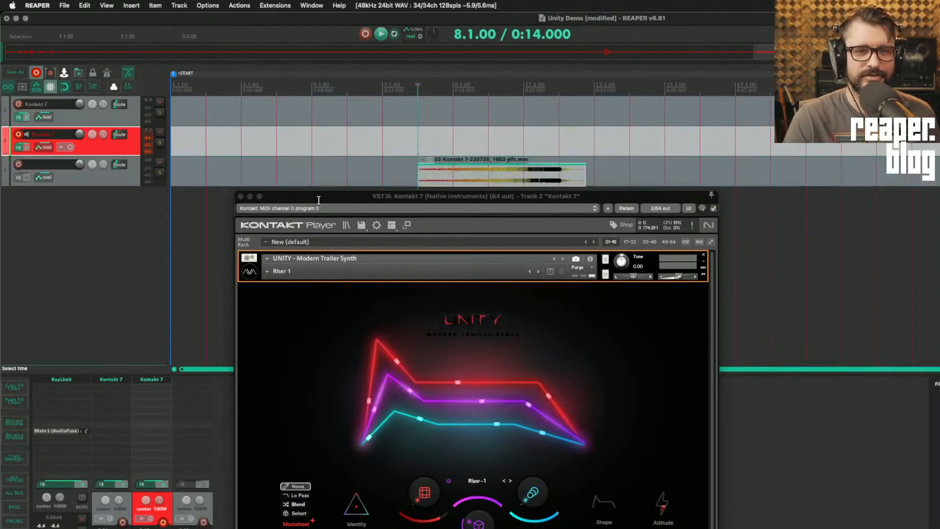
drag(318, 200, 350, 342)
drag(475, 175, 156, 212)
click(333, 213)
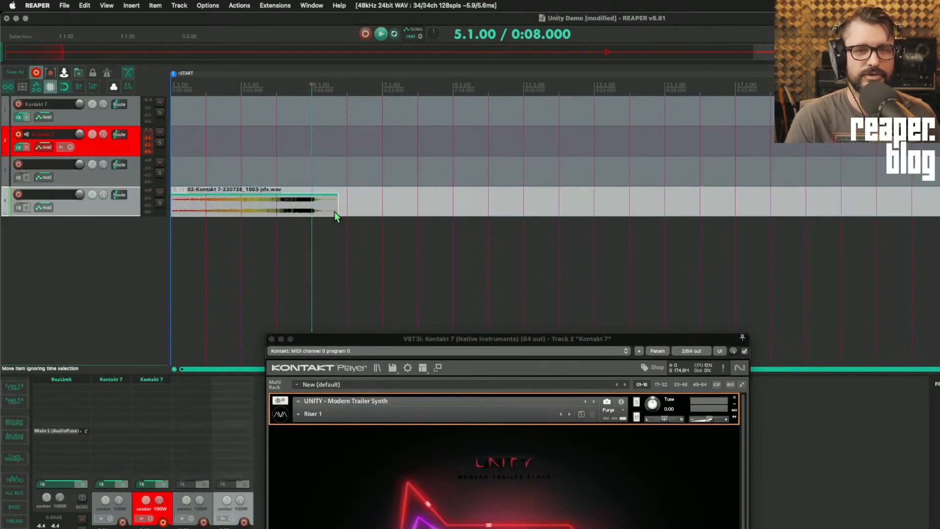
Step: Enable the metronome, slip the riser item's contents slightly earlier to line up with the beat, and play from the project start
key(w)
click(106, 73)
scroll(265, 218, up, 4)
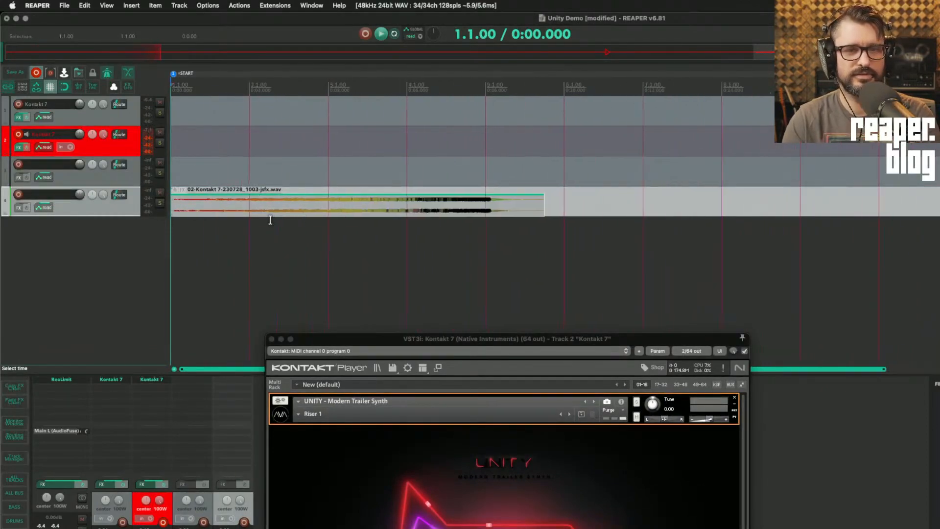
scroll(270, 220, up, 2)
drag(273, 205, 266, 205)
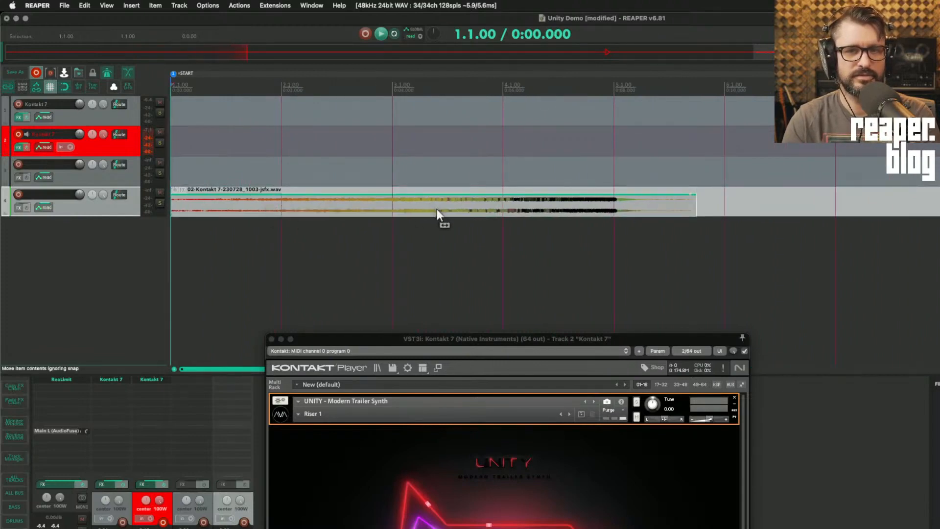
drag(545, 209, 542, 209)
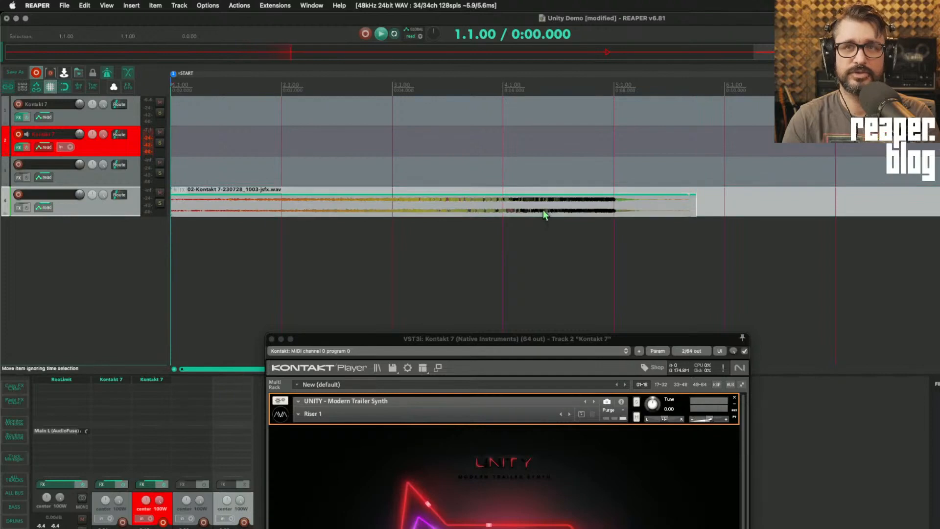
key(space)
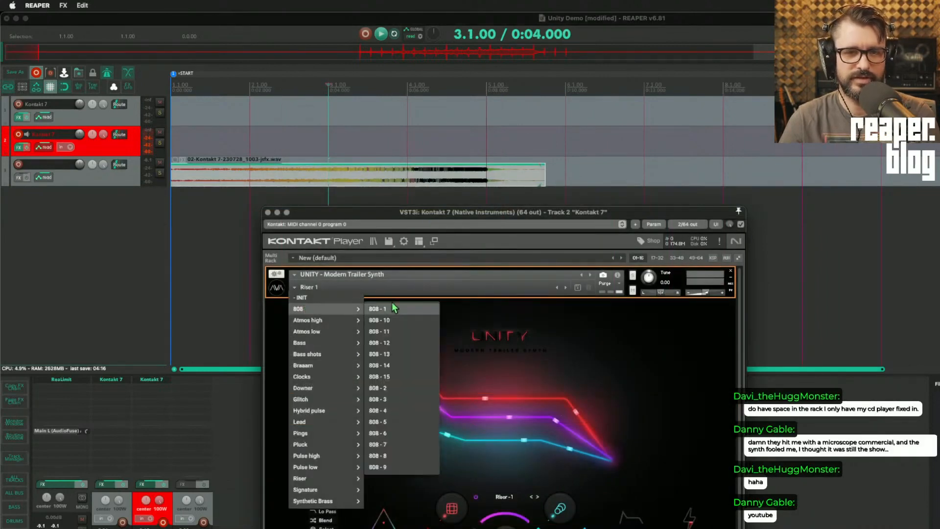
Step: Load the 808 - 1 snapshot on track 2 and start recording there from measure 4
click(394, 309)
click(411, 140)
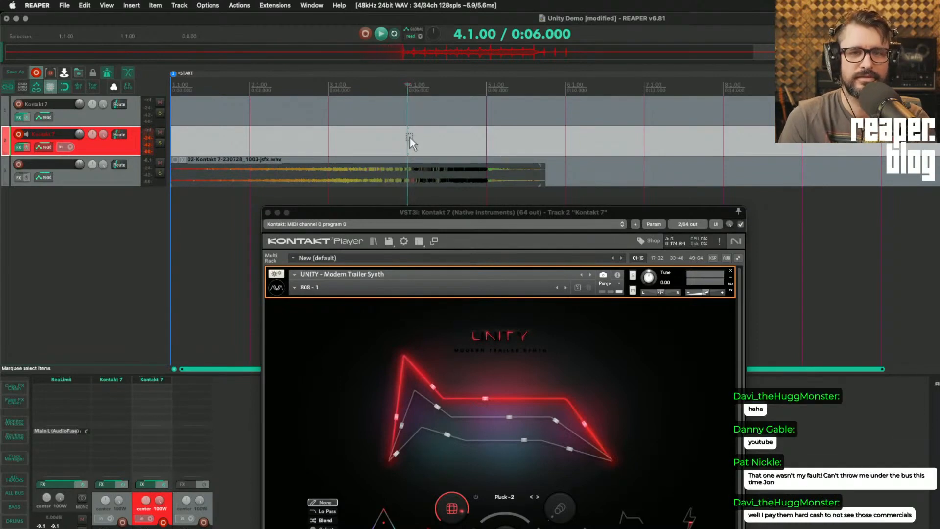
key(super+r)
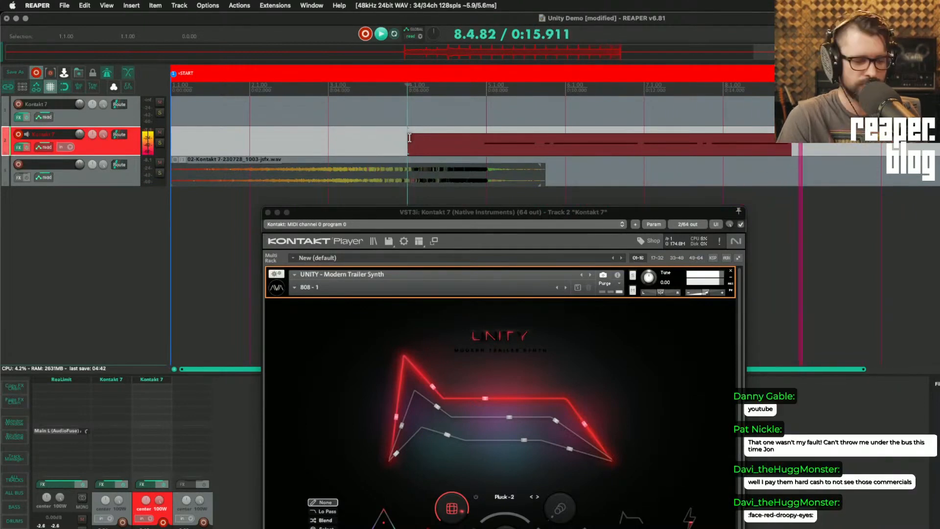
Step: Complete track 1's two-bar MIDI pattern with F#1 hits in measure 6, a final A#1 hit and added C1 notes, and leave the editor
key(space)
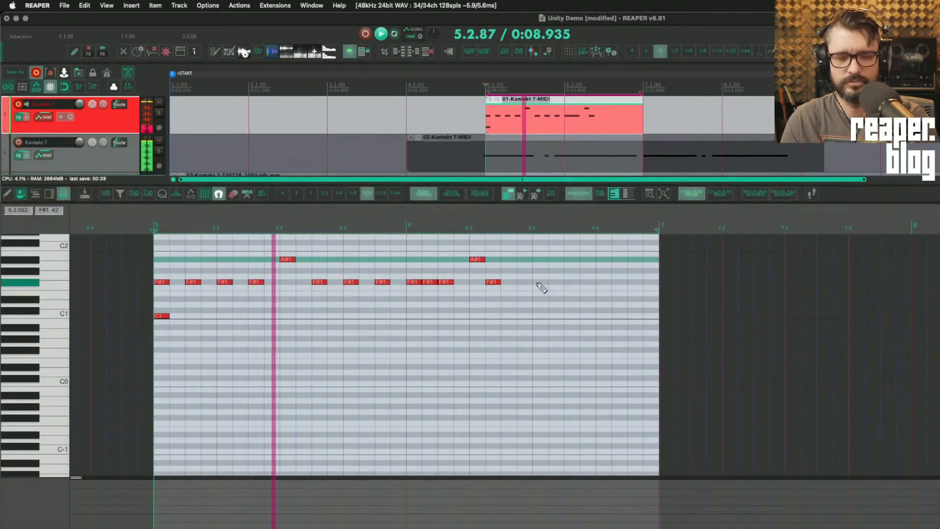
click(539, 282)
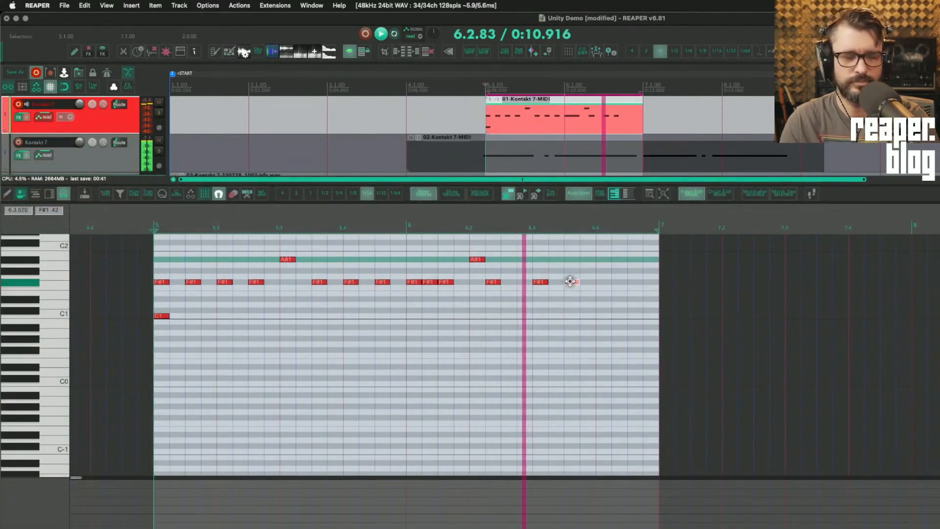
click(570, 282)
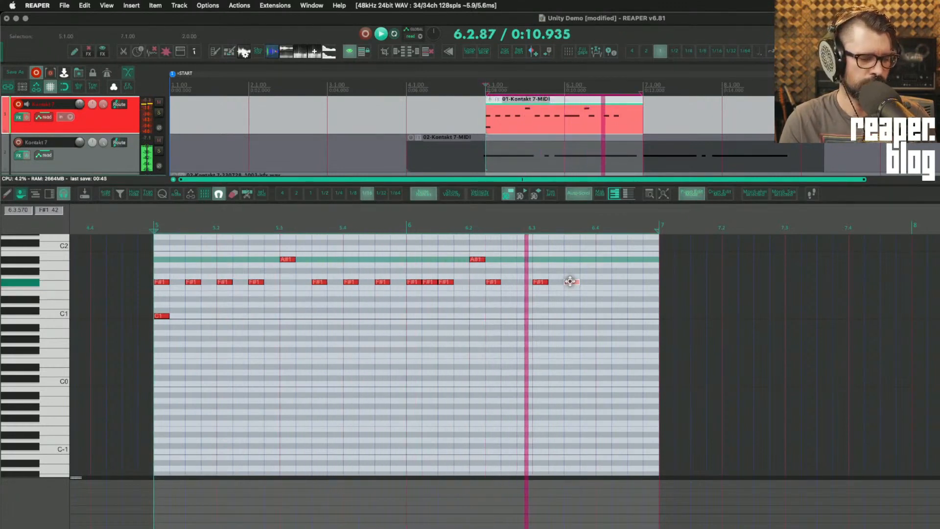
click(605, 282)
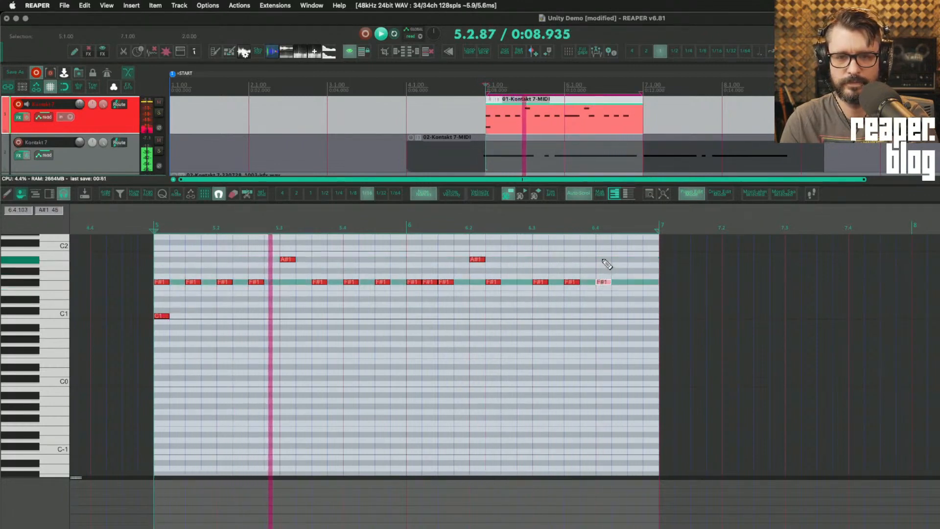
drag(605, 281, 604, 260)
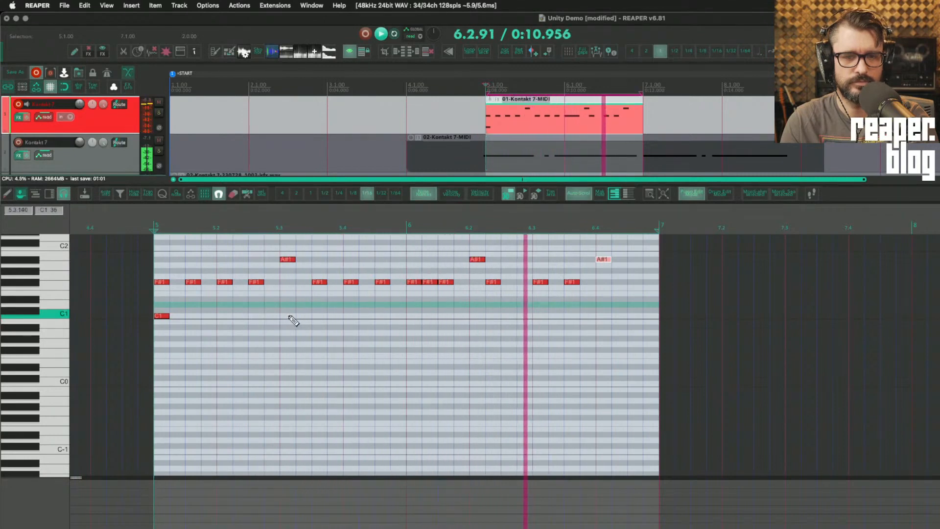
key(space)
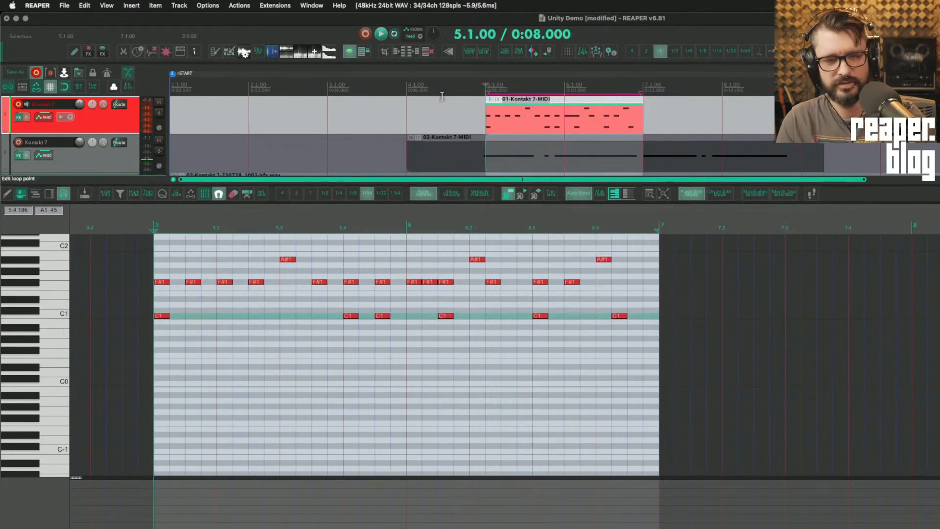
click(466, 110)
key(Escape)
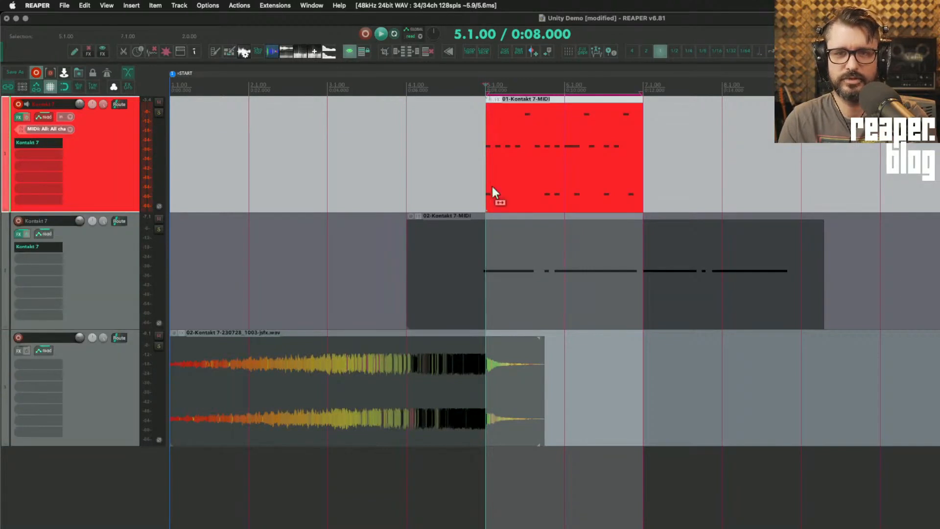
scroll(492, 187, down, 1)
scroll(492, 186, down, 1)
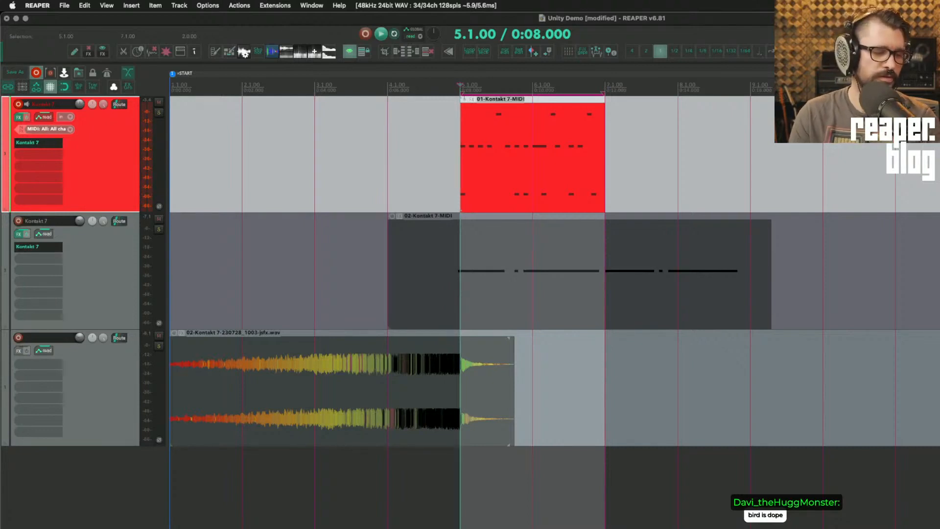
click(777, 153)
key(minus)
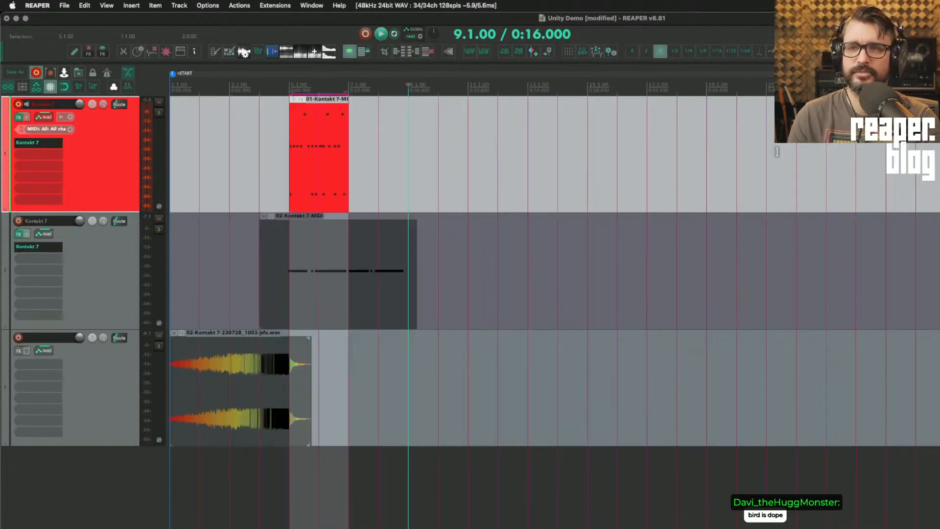
click(783, 172)
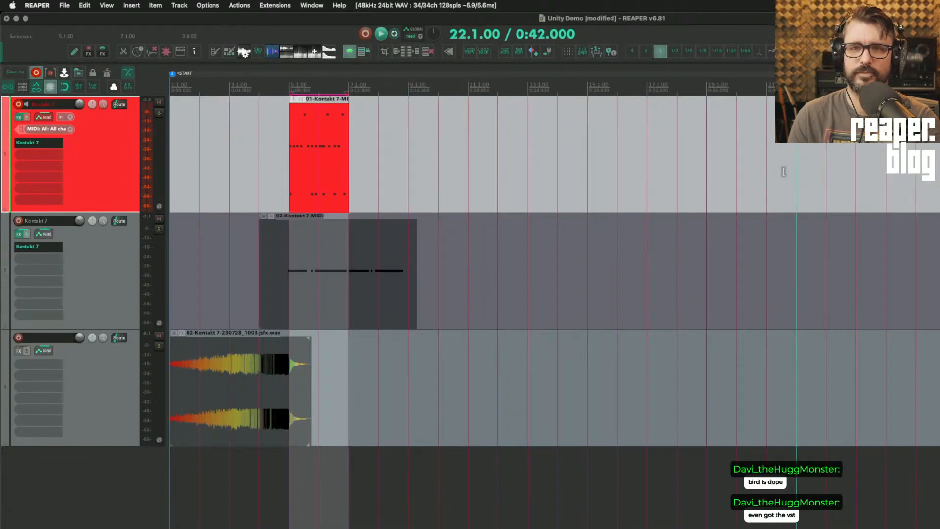
key(super+m)
click(554, 112)
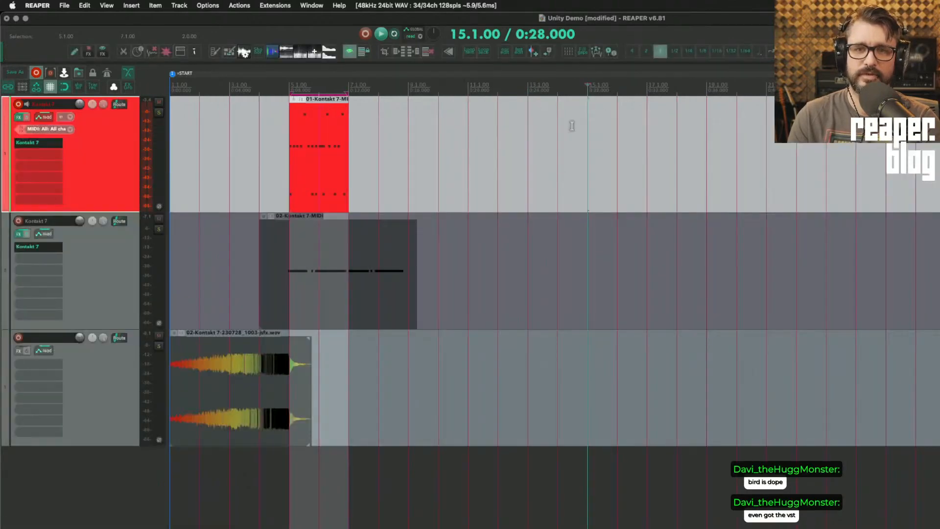
Step: Clear the time selection and trim the end of the riser audio item slightly shorter
click(319, 162)
scroll(318, 161, up, 2)
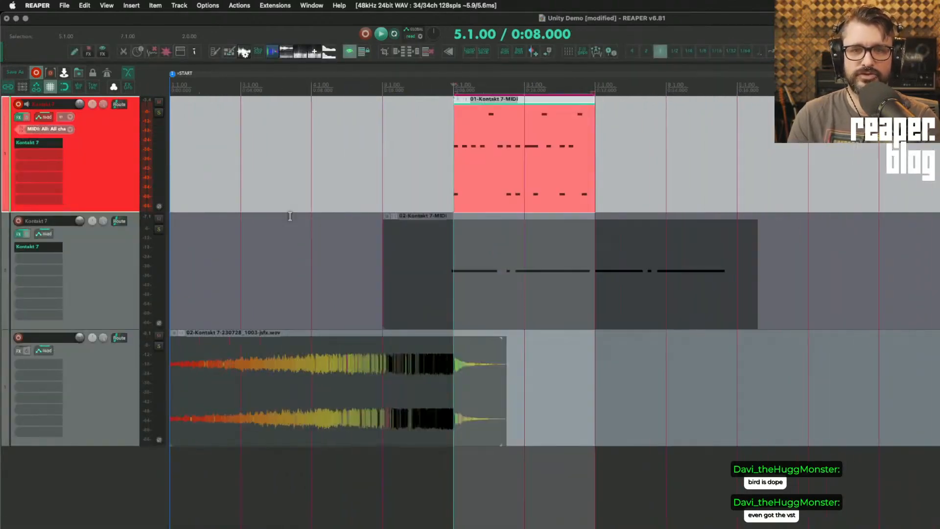
click(313, 294)
click(363, 378)
drag(500, 363, 496, 363)
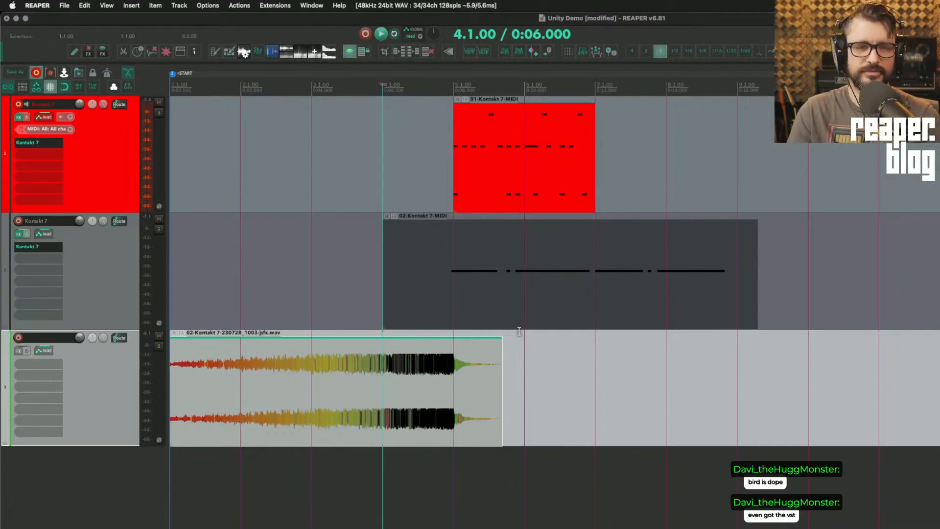
Step: Duplicate track 1's pattern item once and trim the end of track 2's MIDI item back to measure 9
click(581, 166)
click(539, 175)
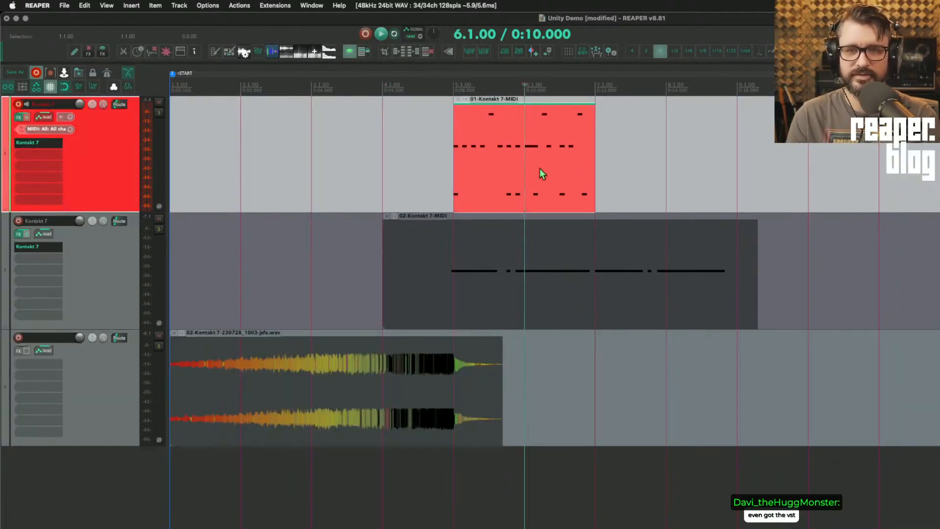
key(super+d)
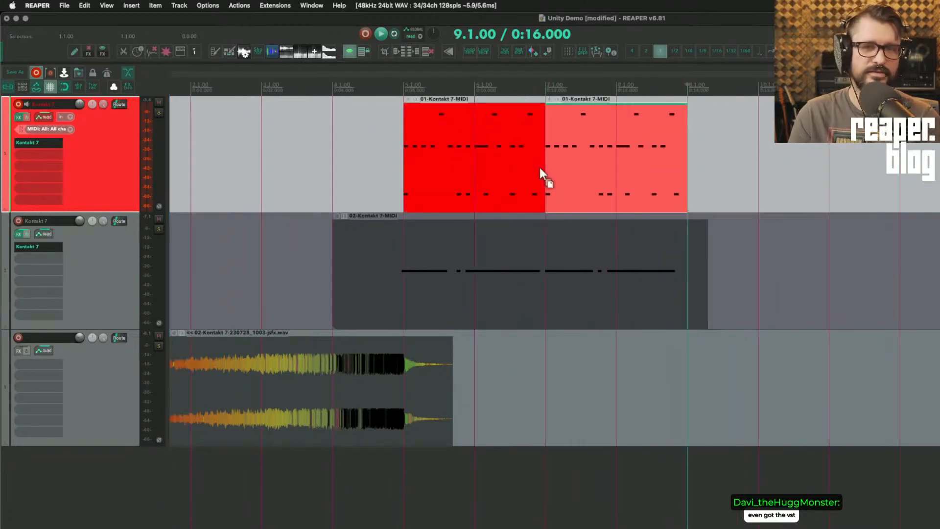
drag(707, 264, 688, 265)
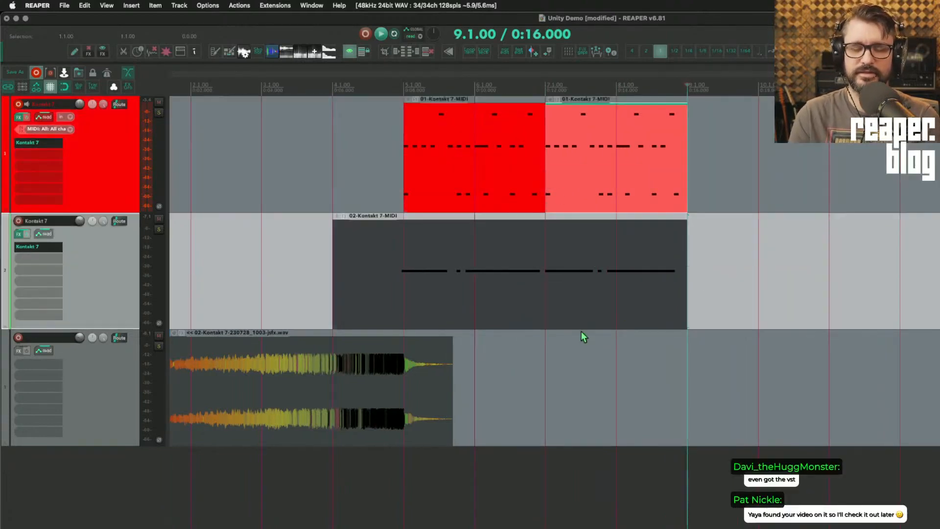
scroll(541, 242, down, 3)
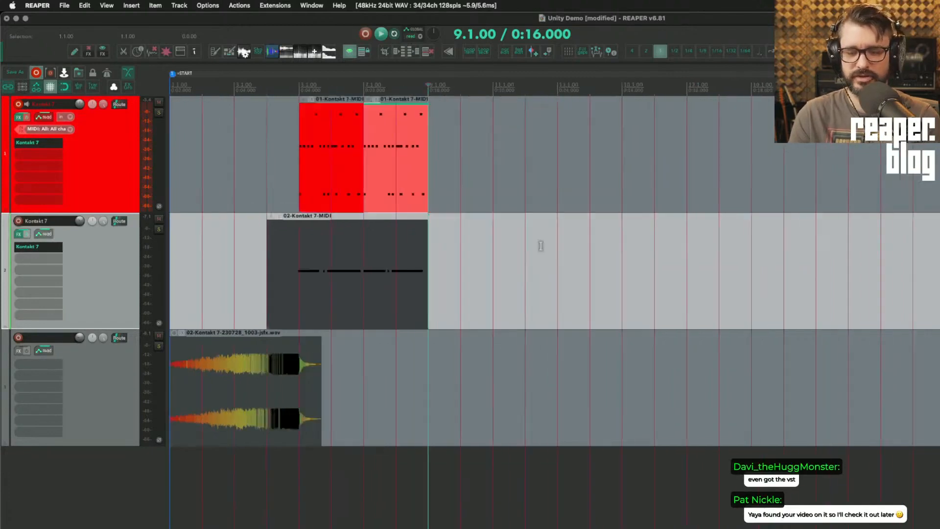
Step: Play the arrangement from the project start through measure 8, deactivating record arm on track 1, and stop
key(Escape)
key(w)
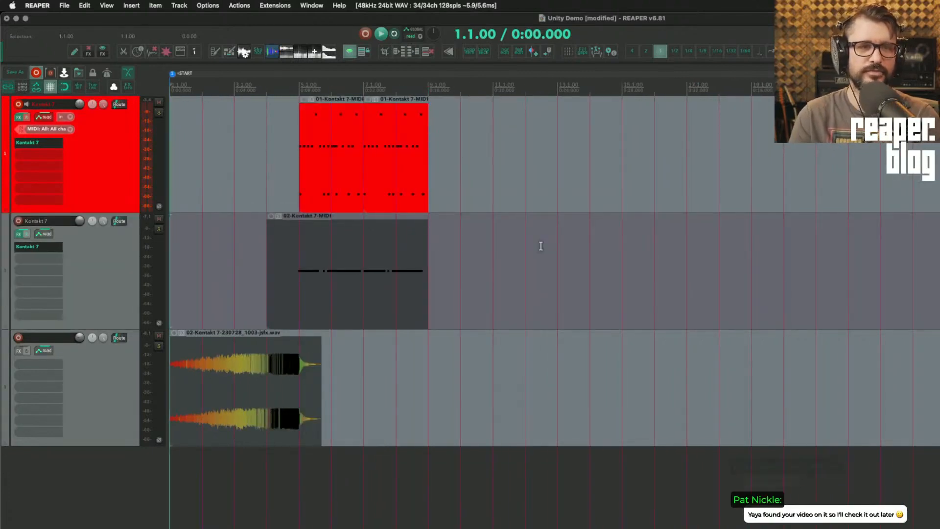
key(space)
click(18, 104)
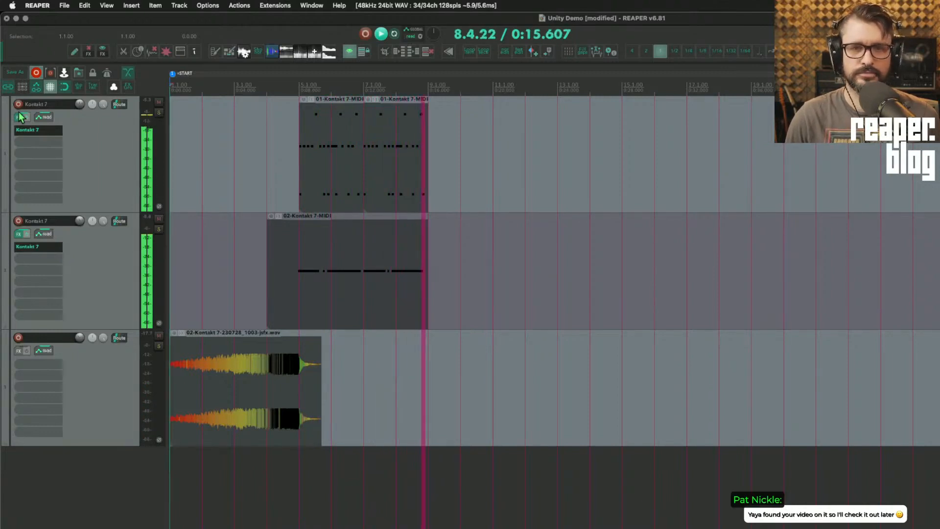
key(space)
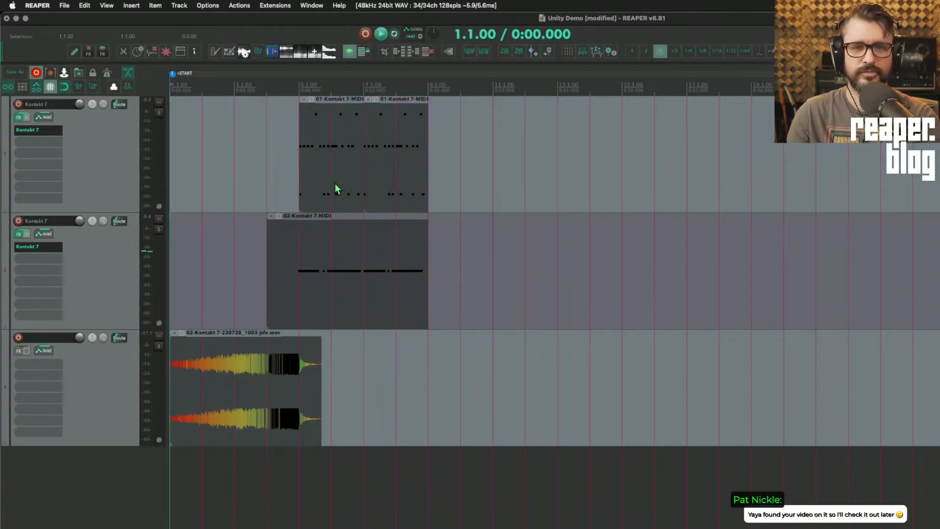
Step: Duplicate the razor-selected content of measures 5 to 9 on tracks 1 and 2 directly after the original
drag(302, 157, 426, 289)
key(super+d)
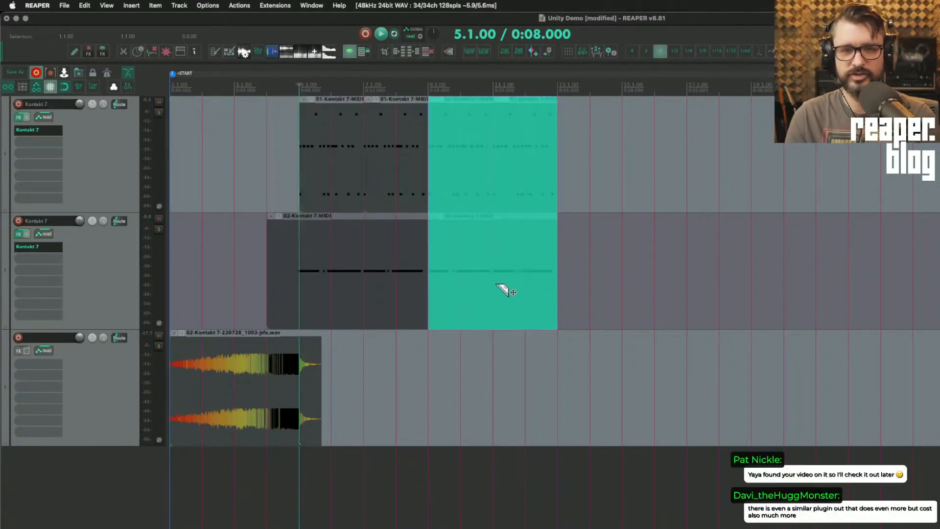
click(572, 269)
click(580, 270)
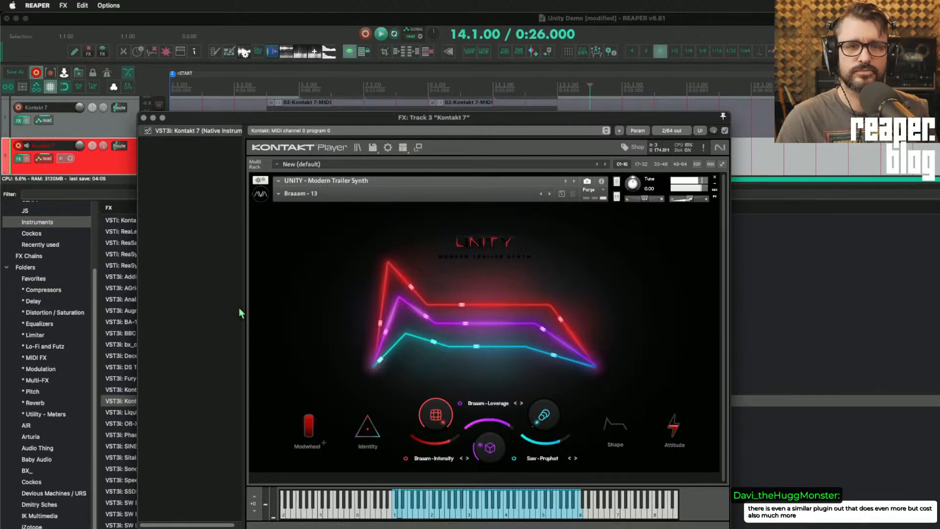
Step: Add UNITY with the Braaam - 13 snapshot on a new track 3, close its window and place the edit cursor at measure 3
click(144, 117)
click(200, 148)
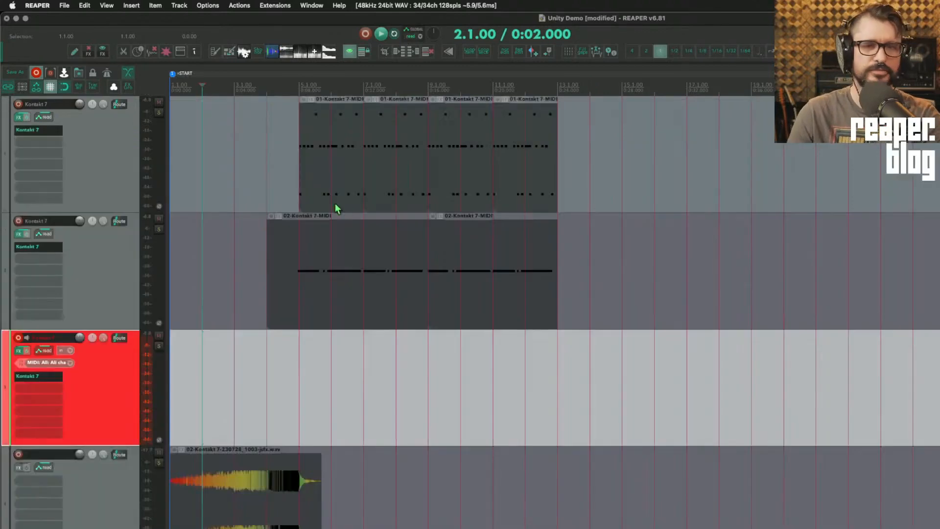
click(223, 411)
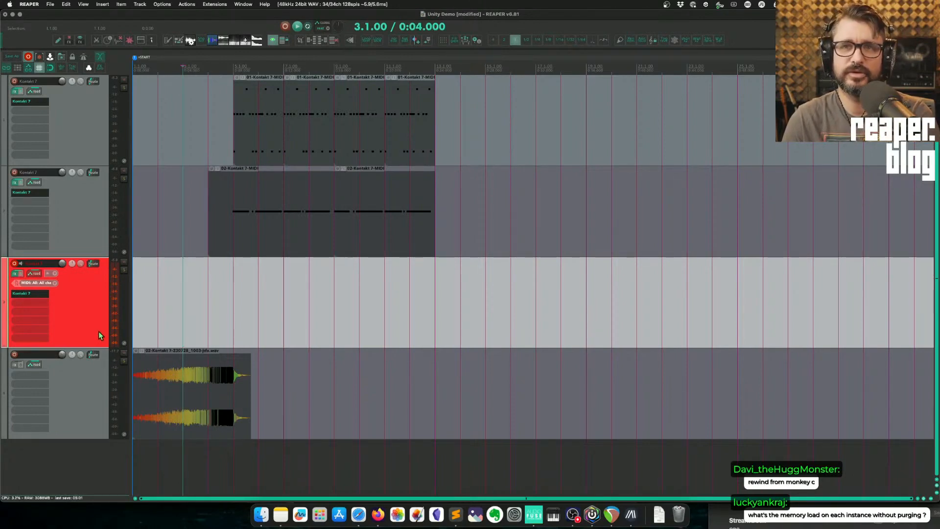
Step: Examine the performance meter and the instrument info of the UNITY instances on tracks 2 and 3 for their memory use
click(83, 4)
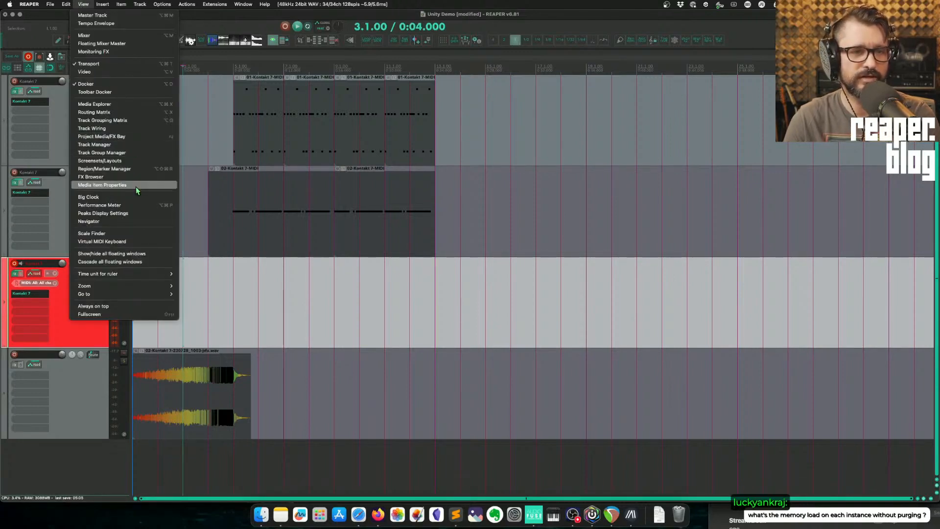
click(125, 206)
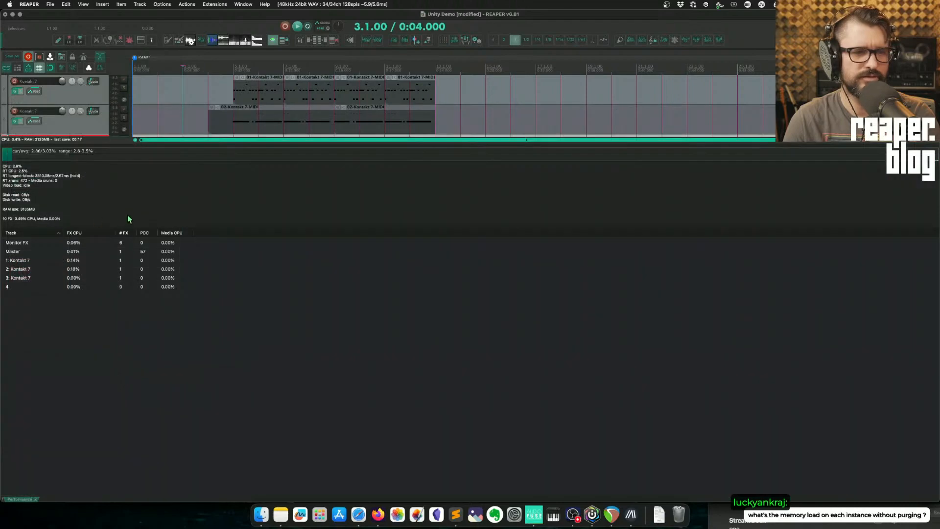
click(67, 126)
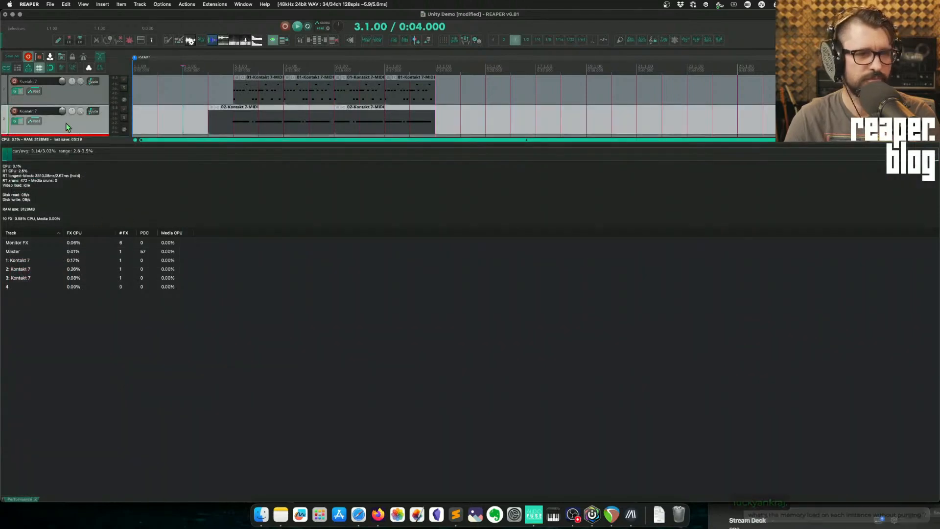
click(15, 121)
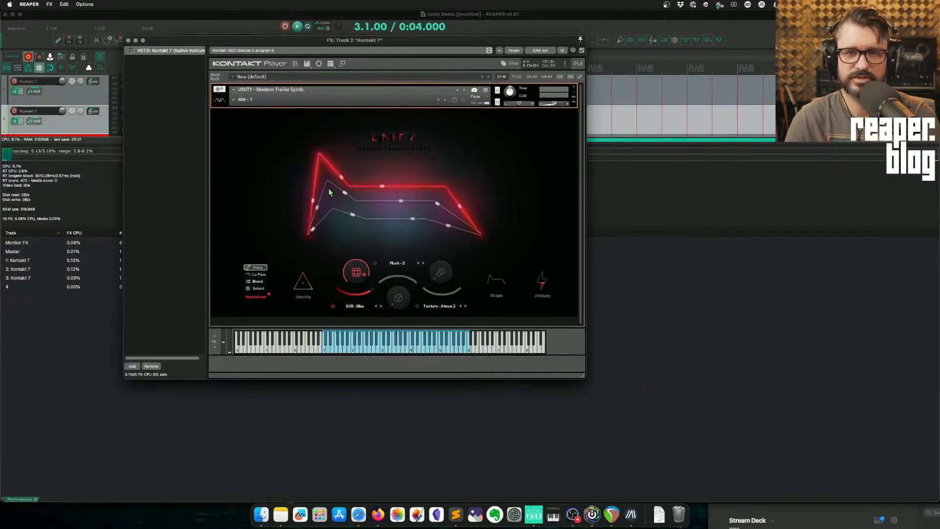
click(486, 90)
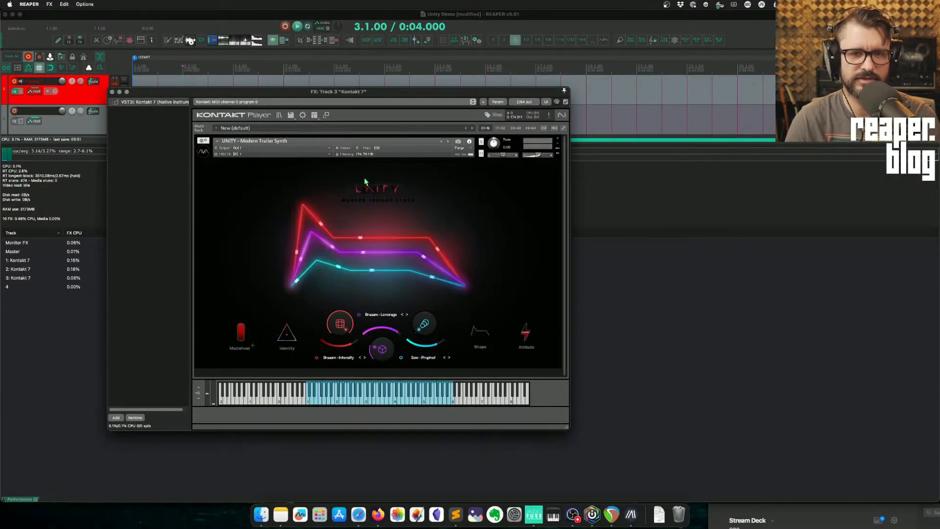
click(112, 92)
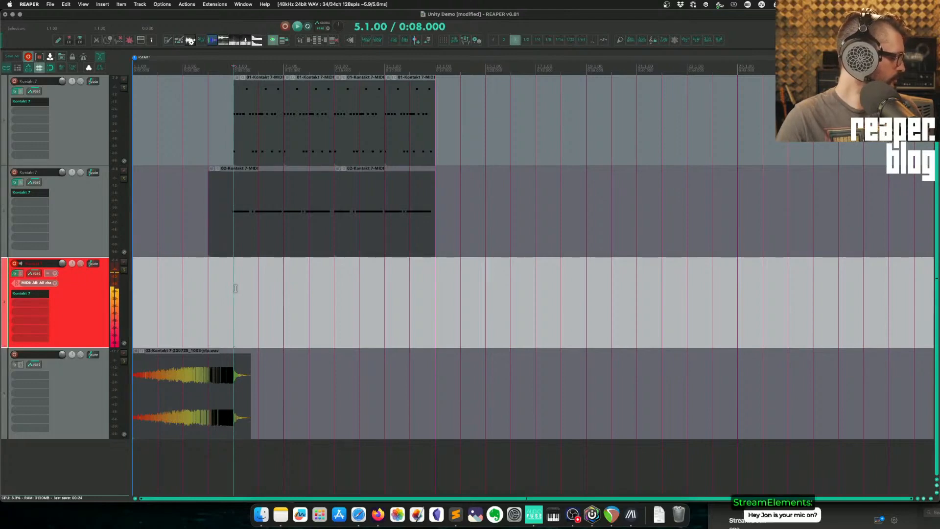
Step: Find the plate reverbs in the FX browser, add Soundtoys SuperPlate to track 3 and close its window
click(40, 303)
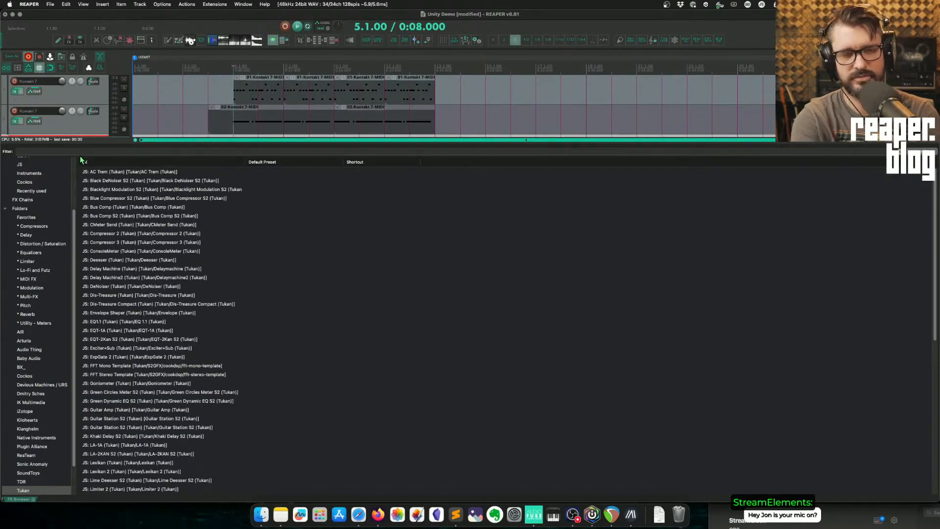
text(plate)
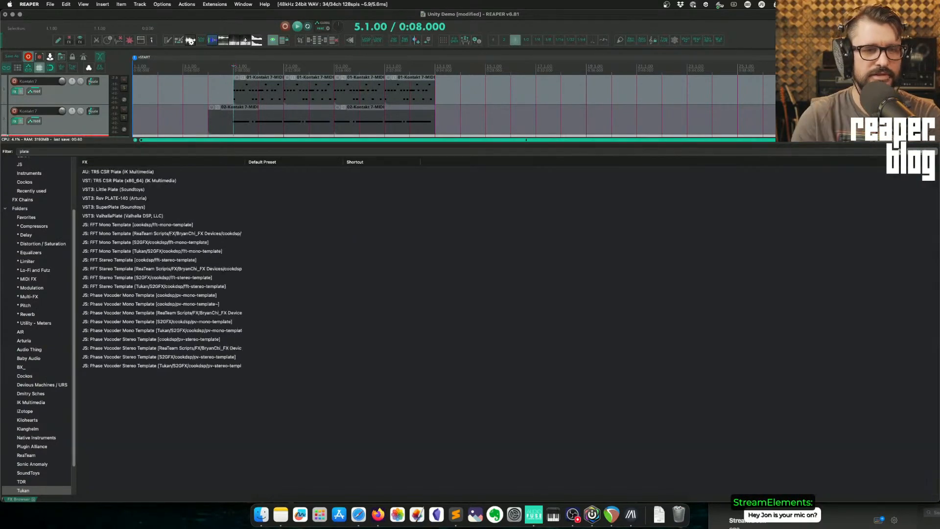
click(107, 207)
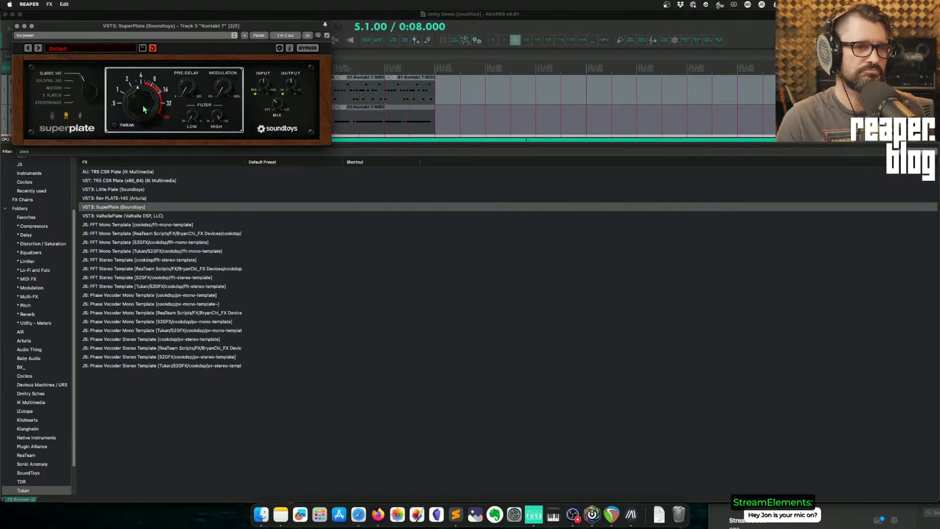
click(17, 26)
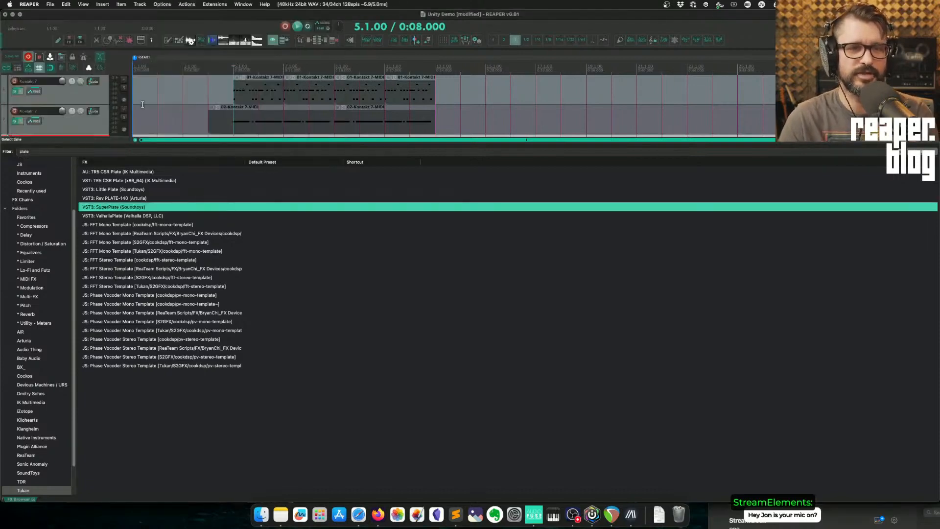
Step: Record a MIDI part on track 3 from measure 4 to measure 13 and play it back from measure 9
click(146, 109)
key(space)
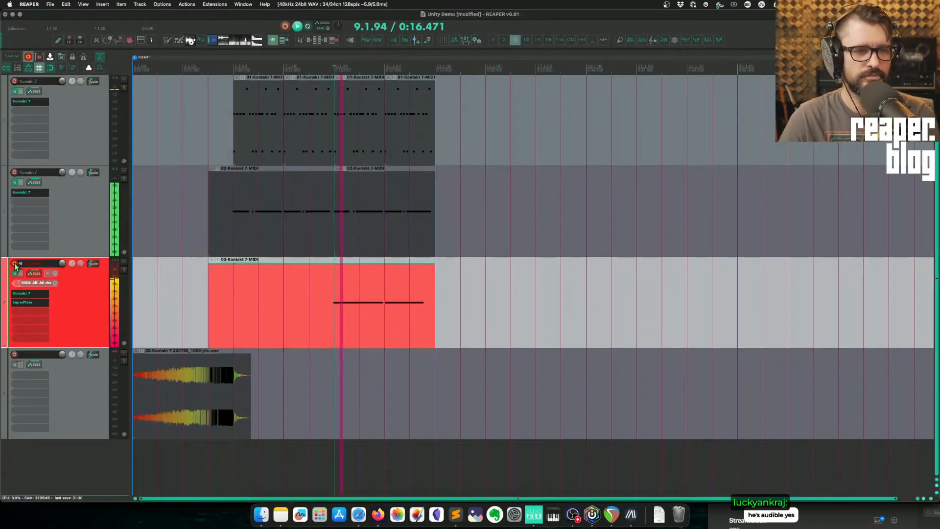
Step: Disarm recording on track 3, listen to the braaam part with the other tracks and stop playback
click(14, 264)
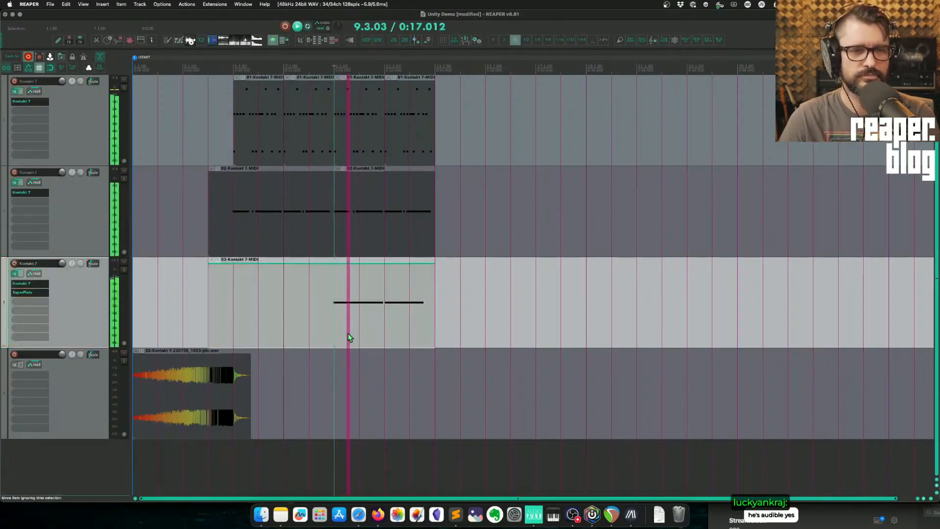
scroll(360, 332, up, 3)
scroll(360, 331, up, 1)
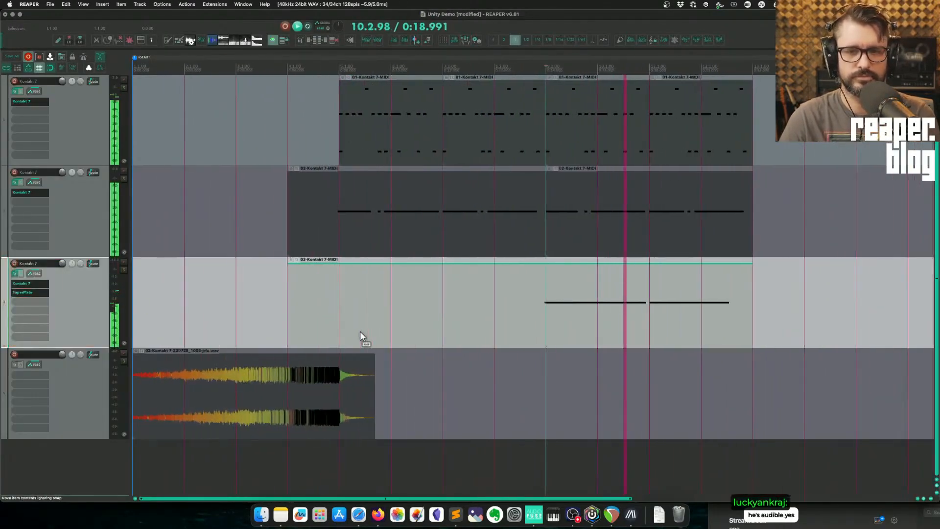
scroll(359, 328, down, 4)
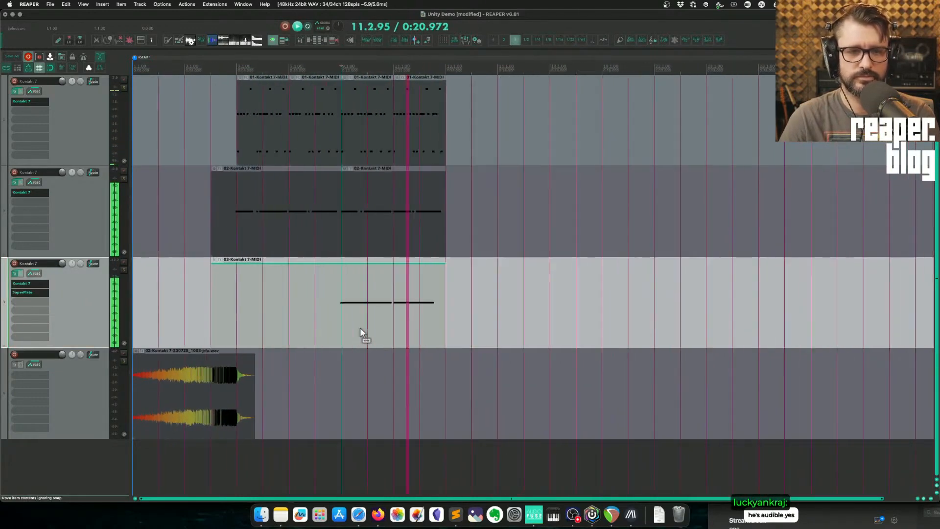
key(space)
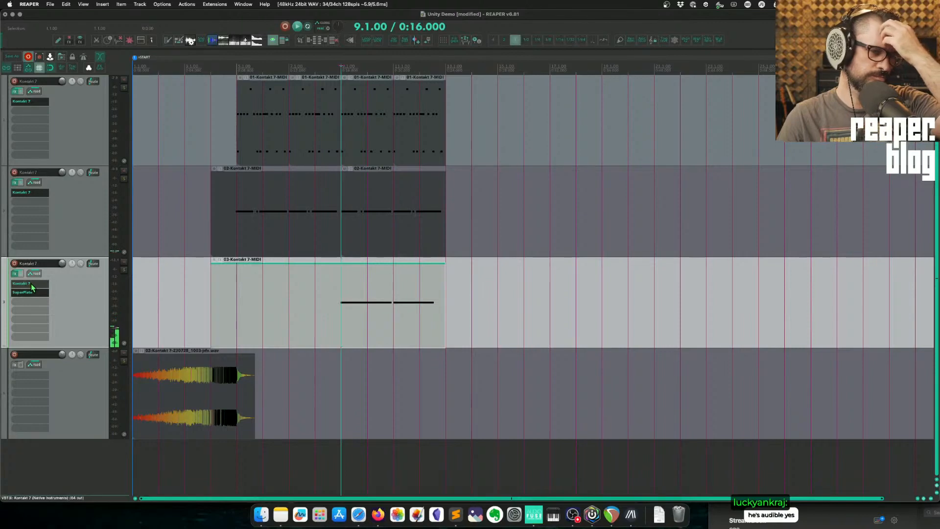
Step: Raise the attack handle of the cyan Saw-Prophet envelope in track 3's UNITY, audition it from about measure 9 and close its window
double_click(354, 310)
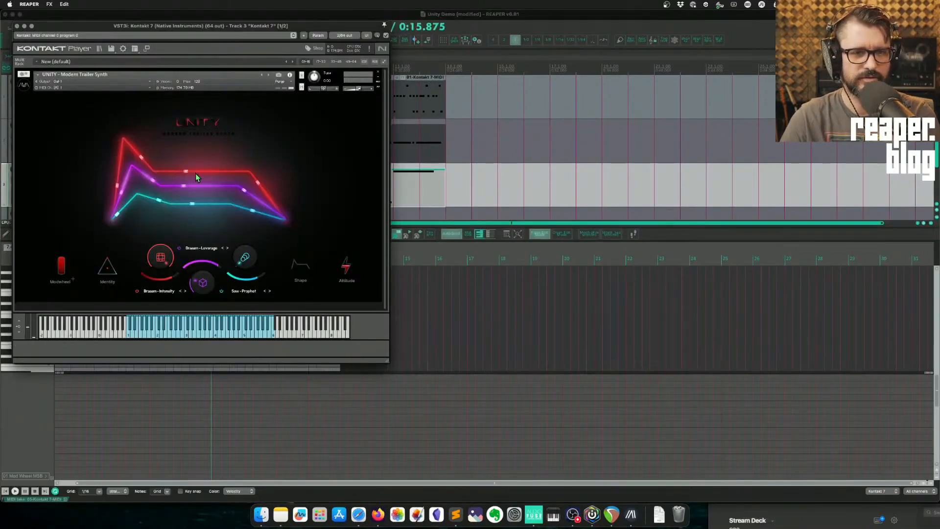
key(space)
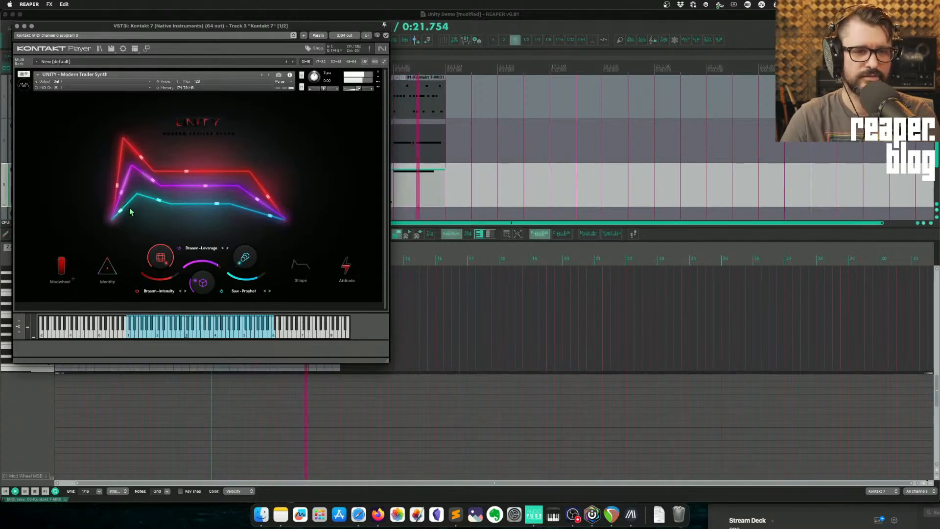
drag(121, 211, 131, 202)
key(space)
key(space)
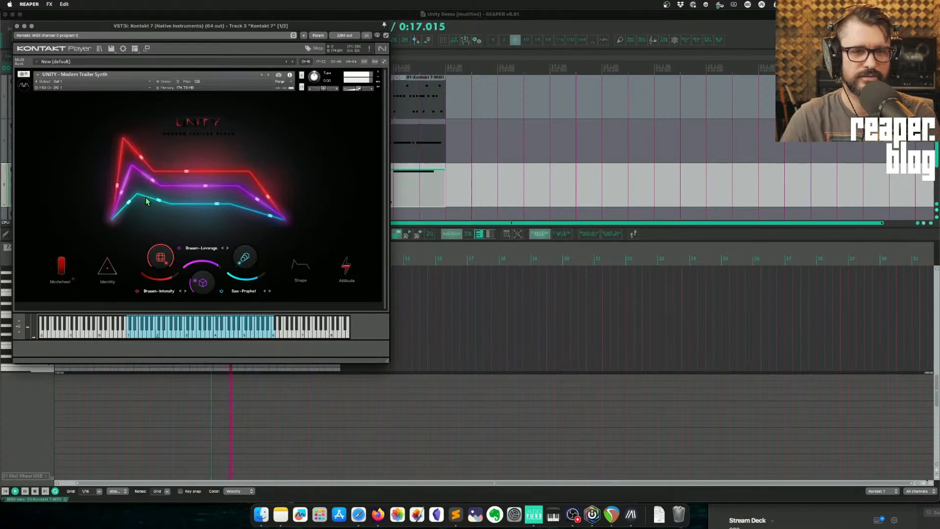
key(space)
key(space)
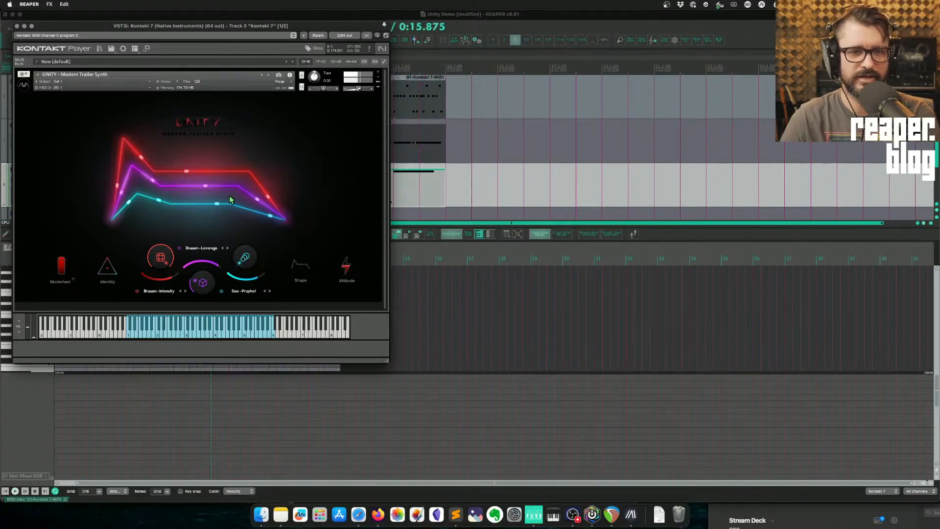
click(16, 26)
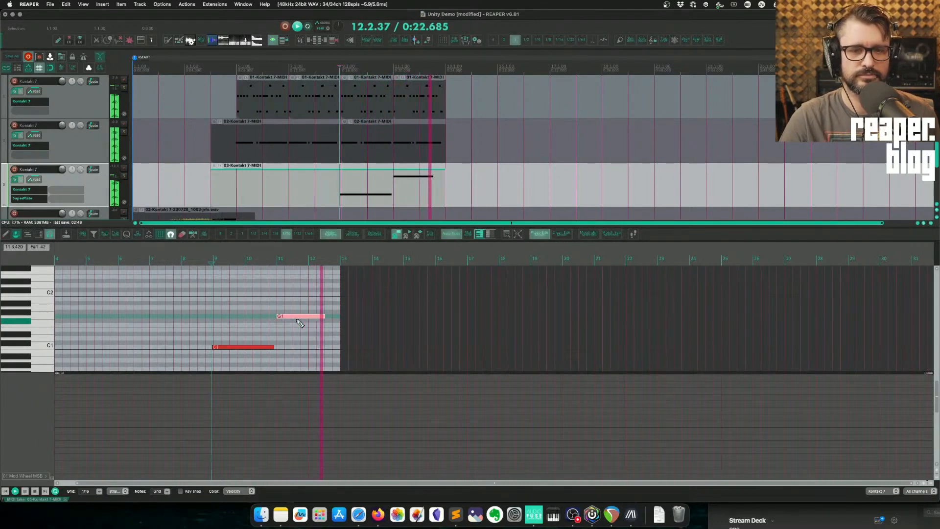
Step: Stop playback, transpose track 3's note at measure 11 down seven semitones to C1 and return to the arrangement
key(space)
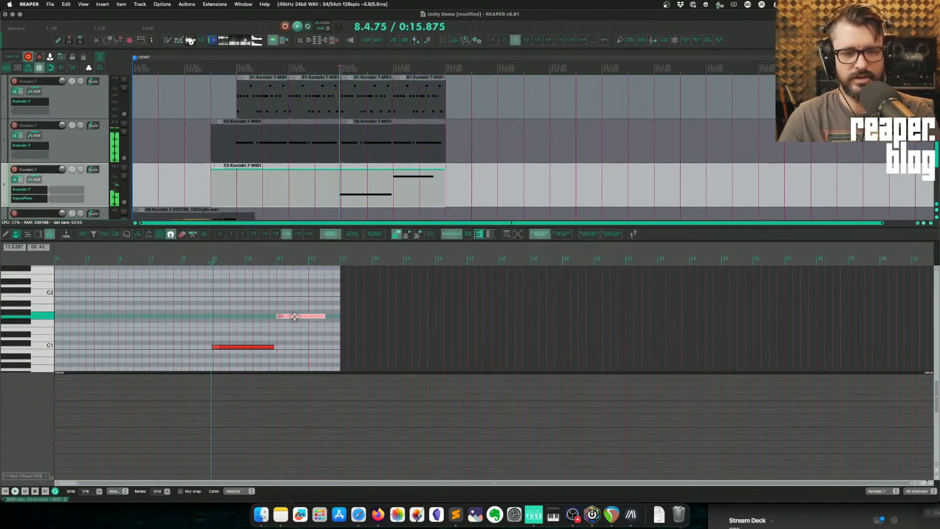
key(super+Down)
key(super+Down)
key(super+Down)
key(super+Down)
key(super+Down)
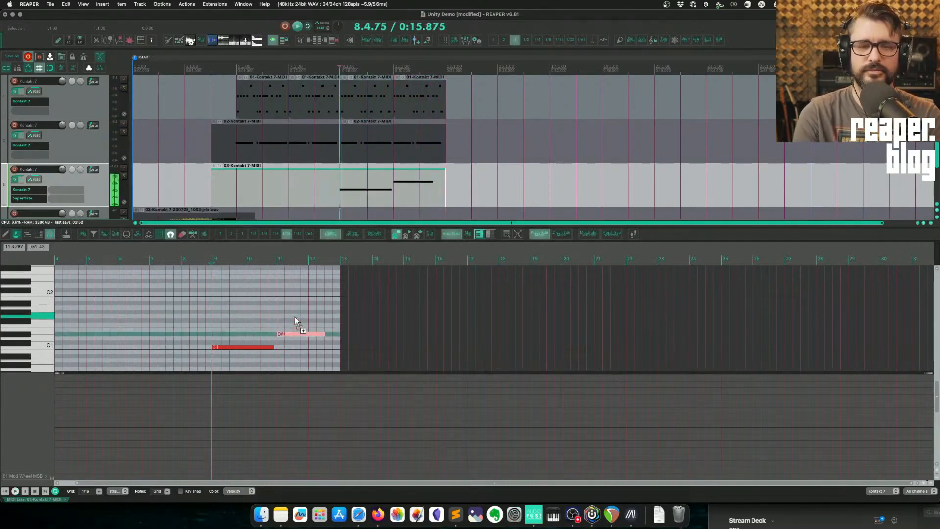
key(super+Down)
key(super+Down)
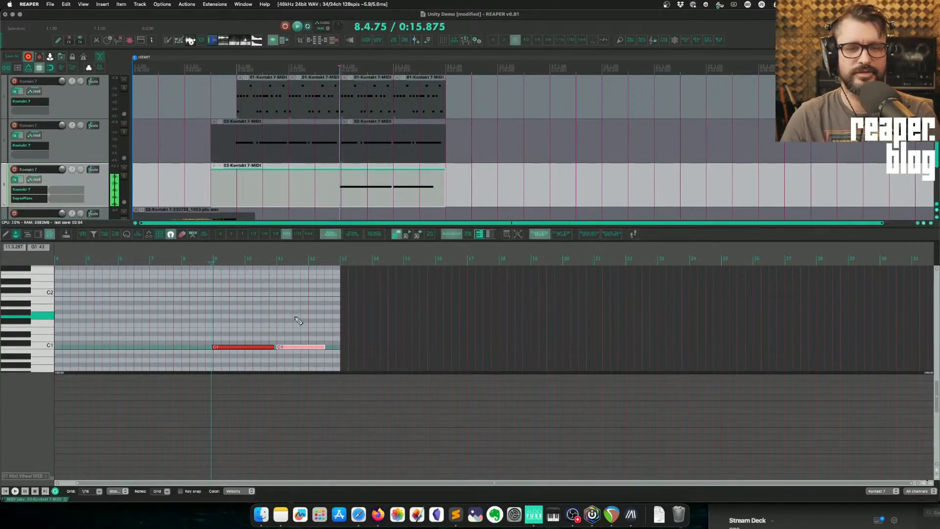
click(187, 190)
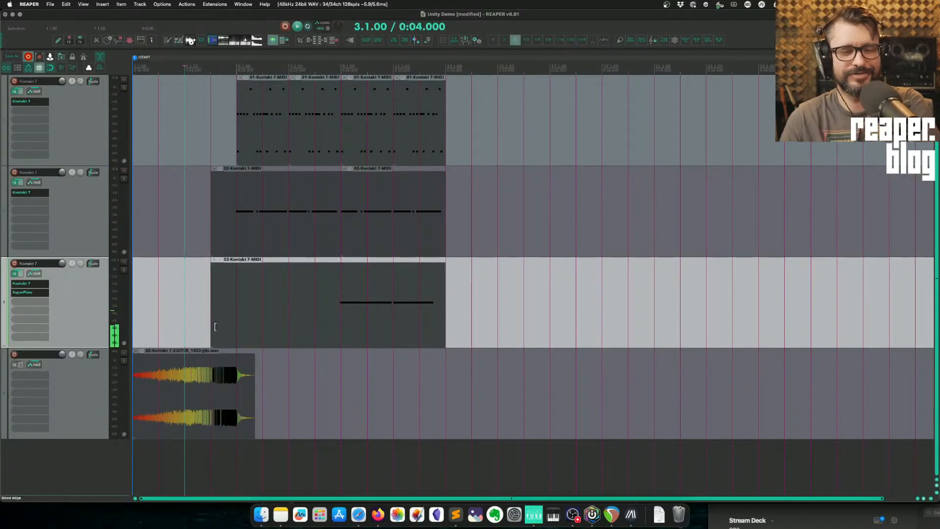
Step: Reduce the track heights and give all four tracks different custom colours
scroll(303, 283, down, 2)
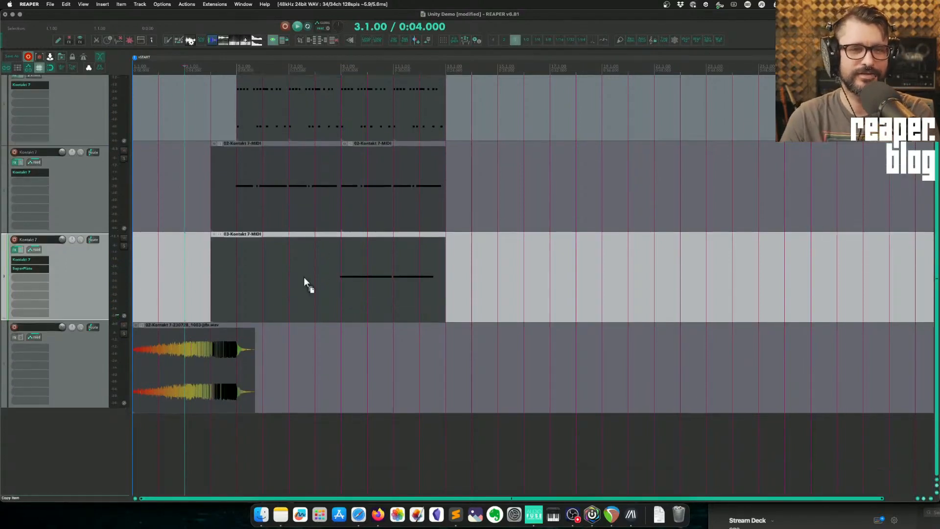
scroll(304, 277, down, 2)
scroll(161, 326, up, 2)
click(75, 126)
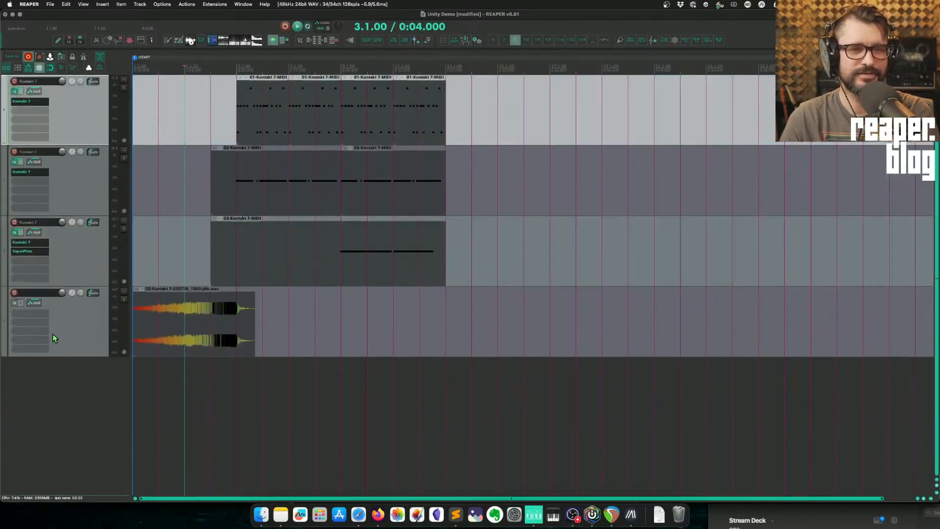
shift+click(70, 329)
key(shift+c)
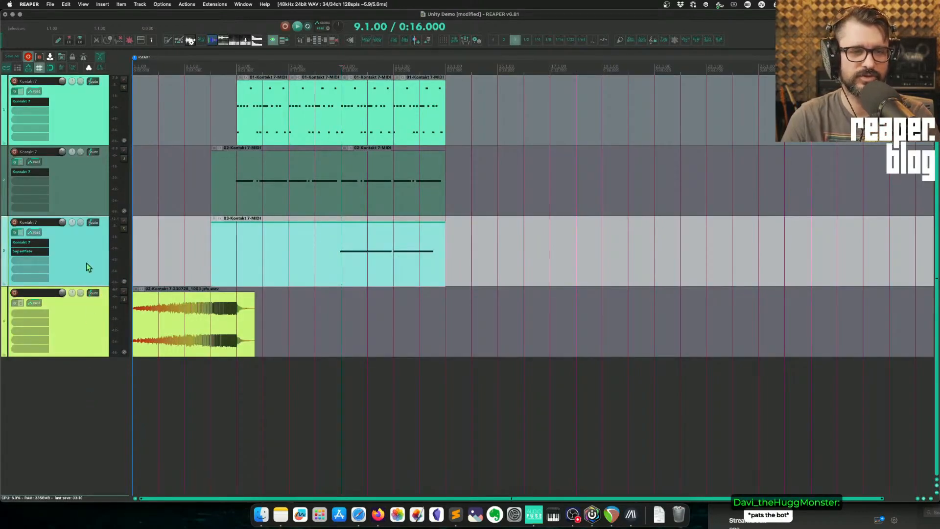
Step: Insert Kontakt 7 on a new track 4 and find the Low Atmos presets in the UNITY library
right_click(85, 394)
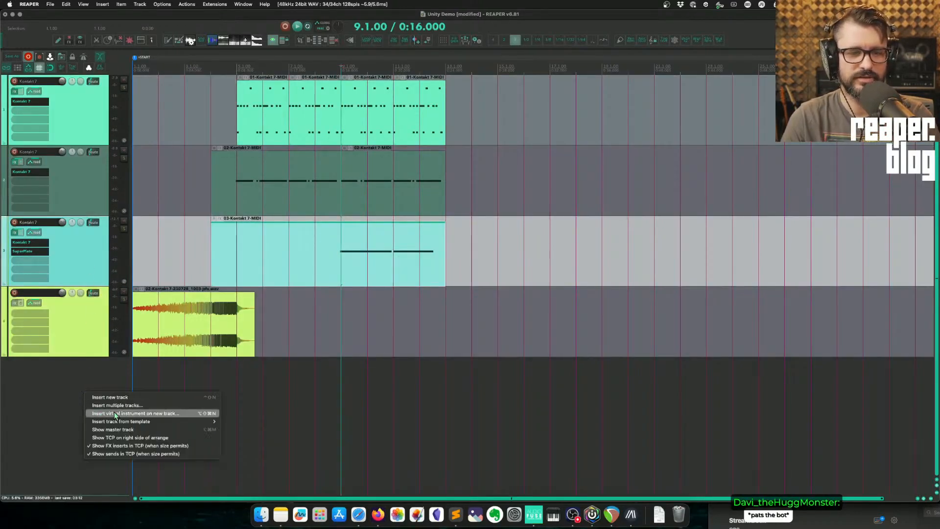
click(114, 413)
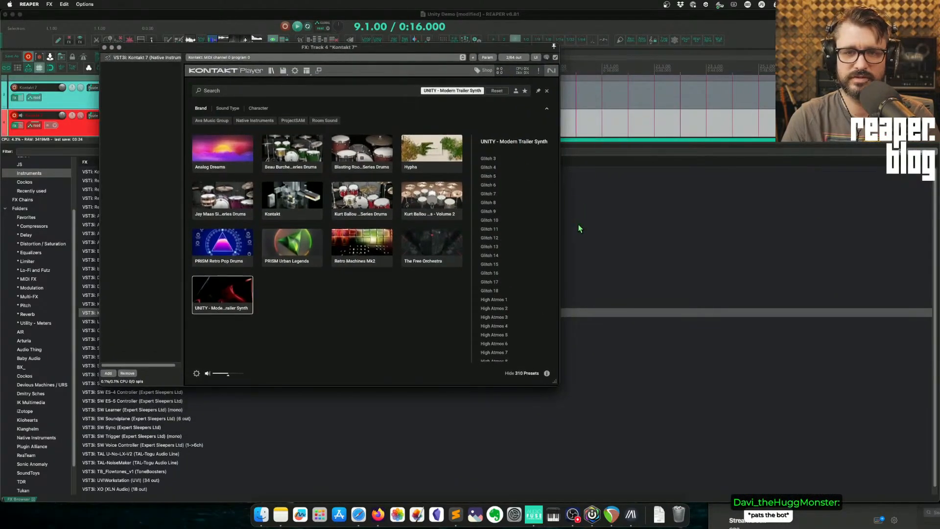
drag(555, 233, 557, 321)
drag(562, 300, 565, 289)
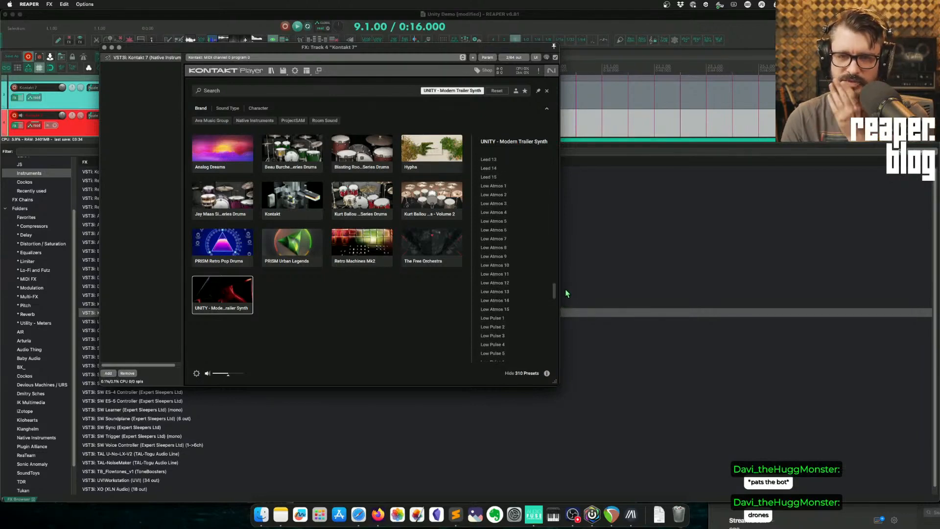
Step: Audition Low Atmos 4, 3, 1, 8, 9 and 10, load Low Atmos 1 and close the instrument window
click(517, 214)
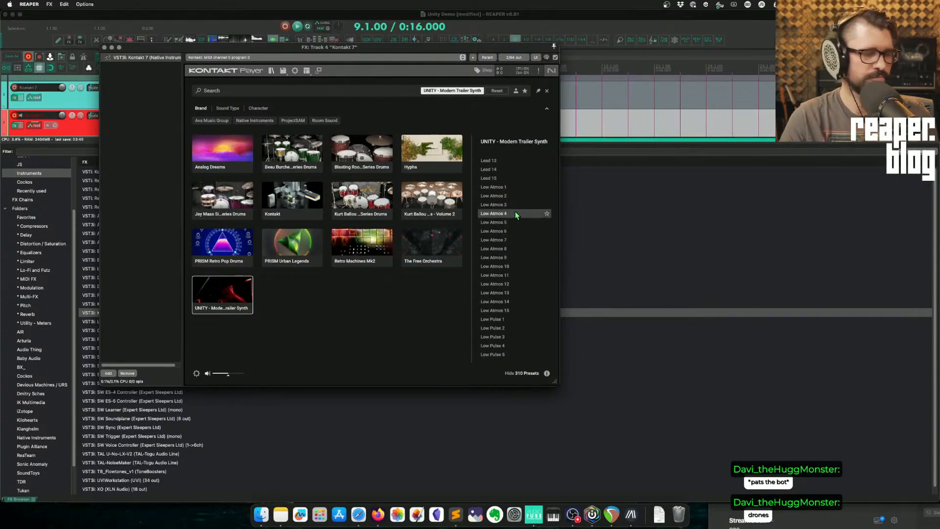
click(513, 207)
click(512, 186)
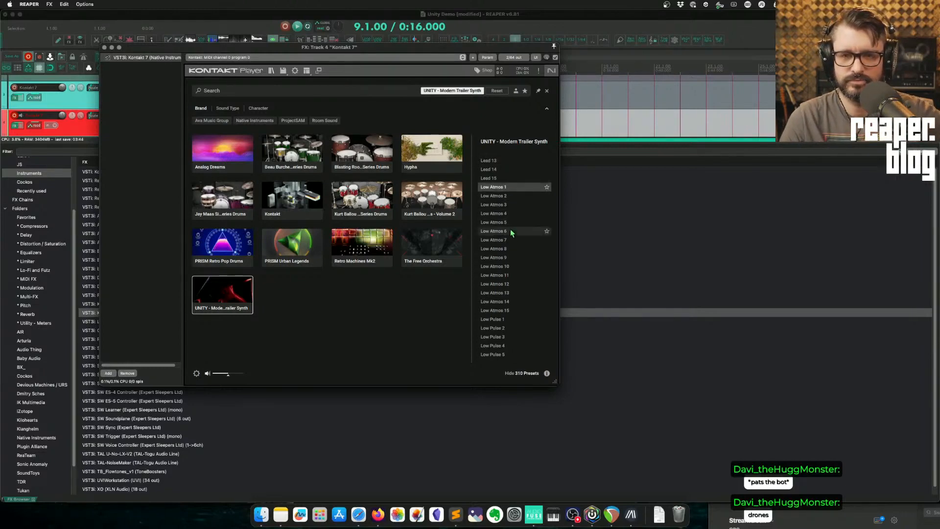
click(510, 249)
click(511, 259)
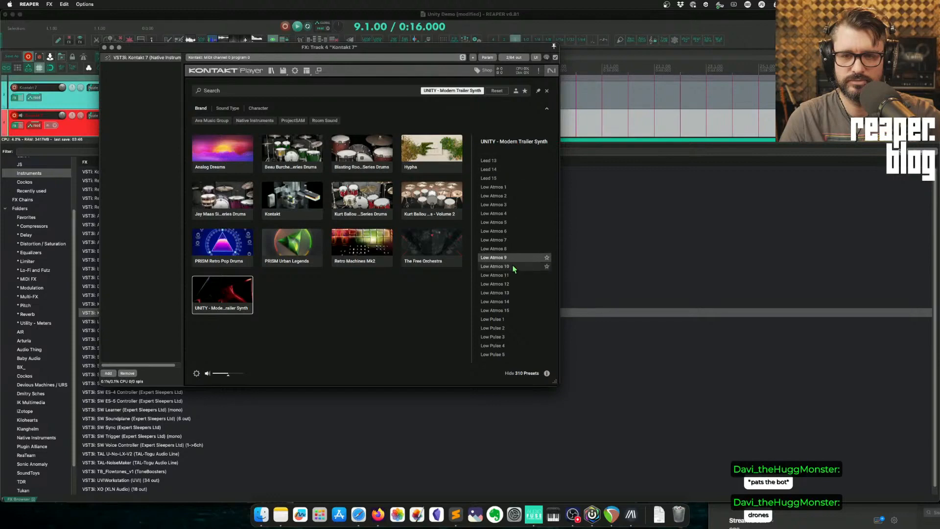
click(514, 267)
click(513, 187)
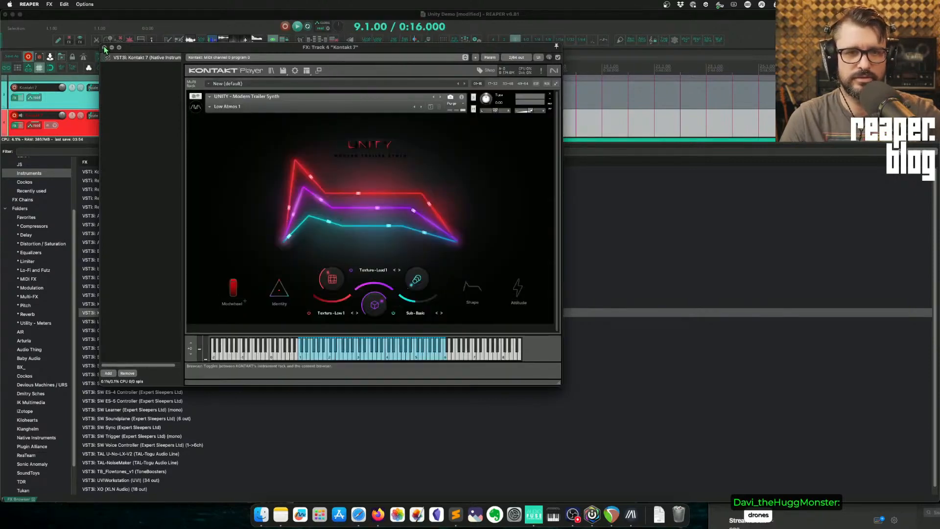
click(104, 47)
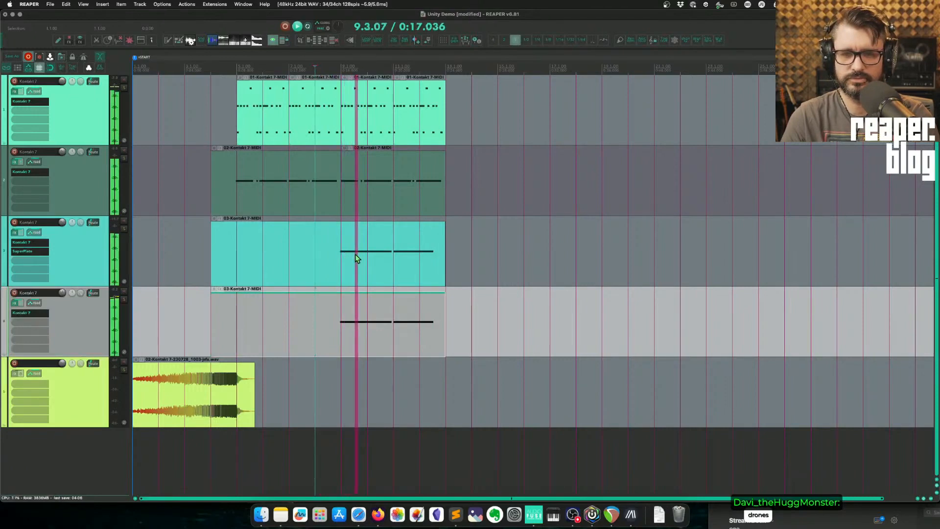
Step: Check UNITY's key range on track 4 and transpose both notes of its MIDI item up one octave to C2
key(space)
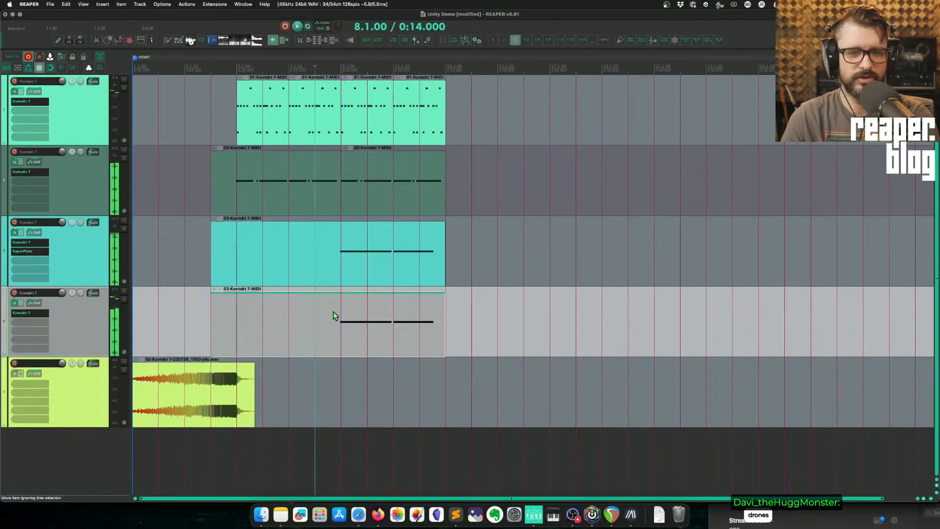
click(38, 314)
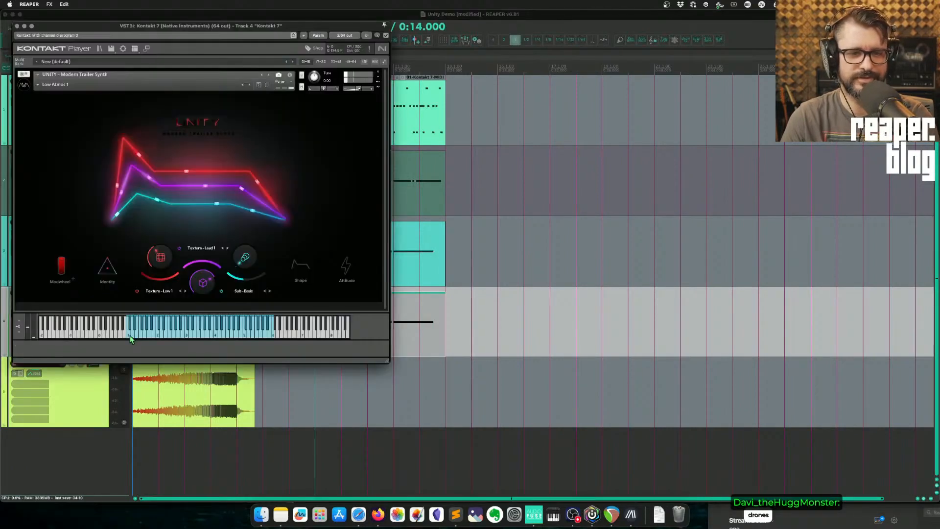
click(16, 25)
double_click(315, 276)
drag(203, 237, 338, 280)
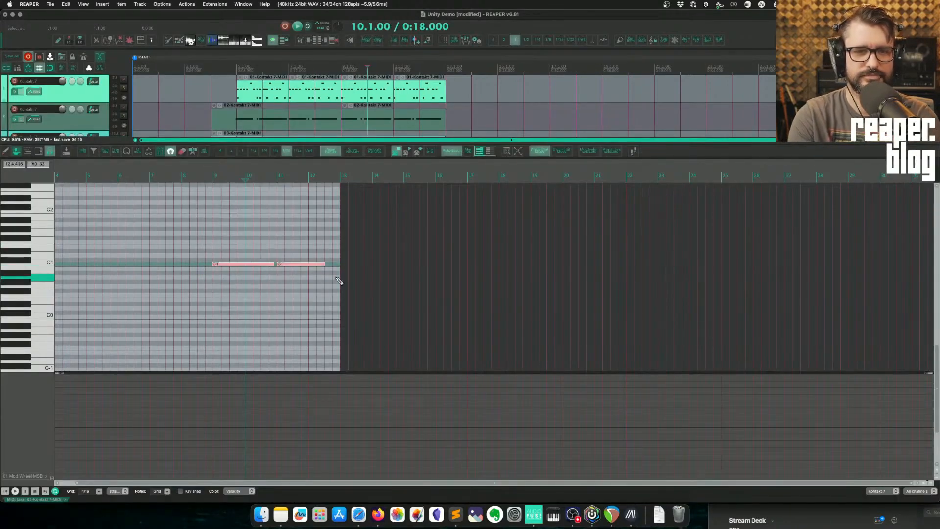
key(super+Up)
Step: Play the arrangement from measure 10 with the transposed notes, close the MIDI editor and stop playback
key(space)
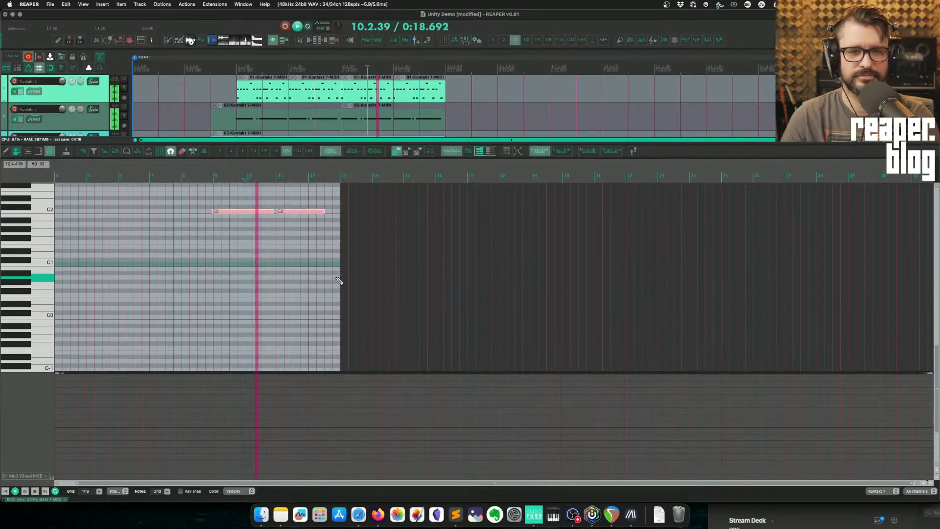
click(228, 119)
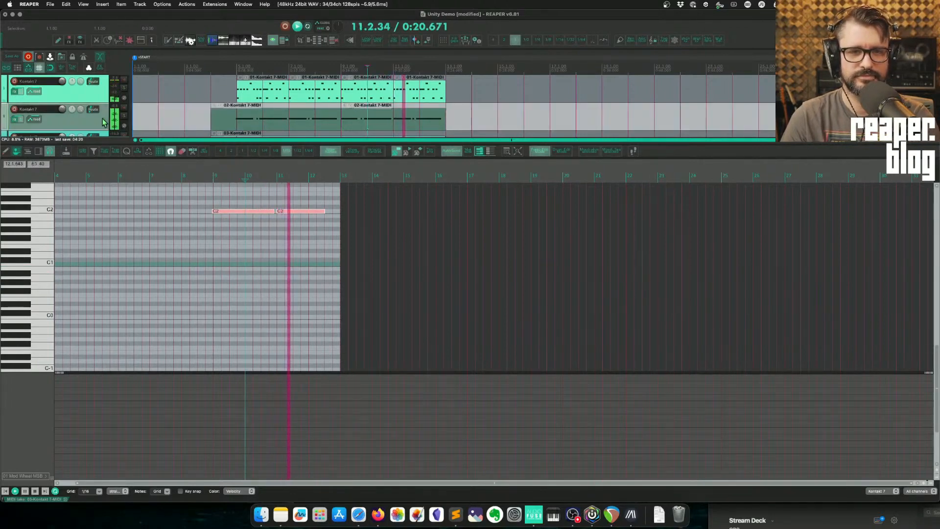
key(Escape)
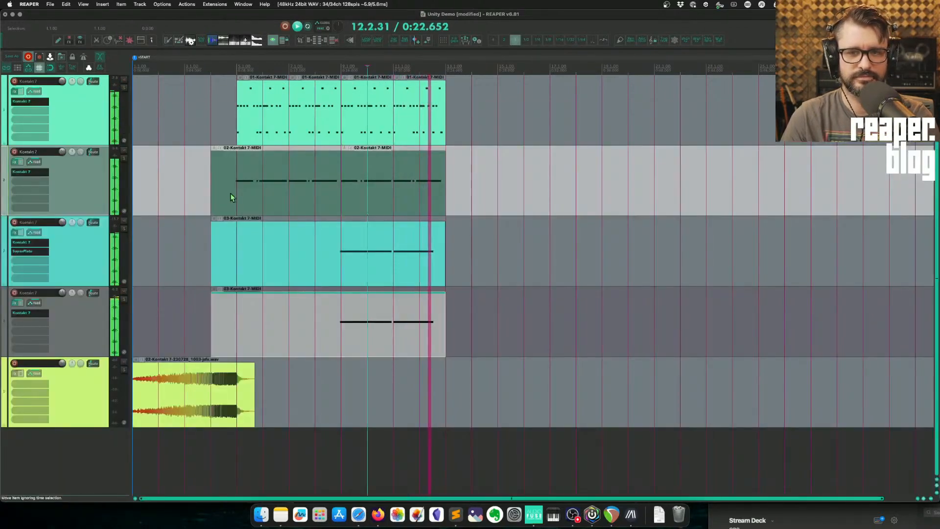
key(space)
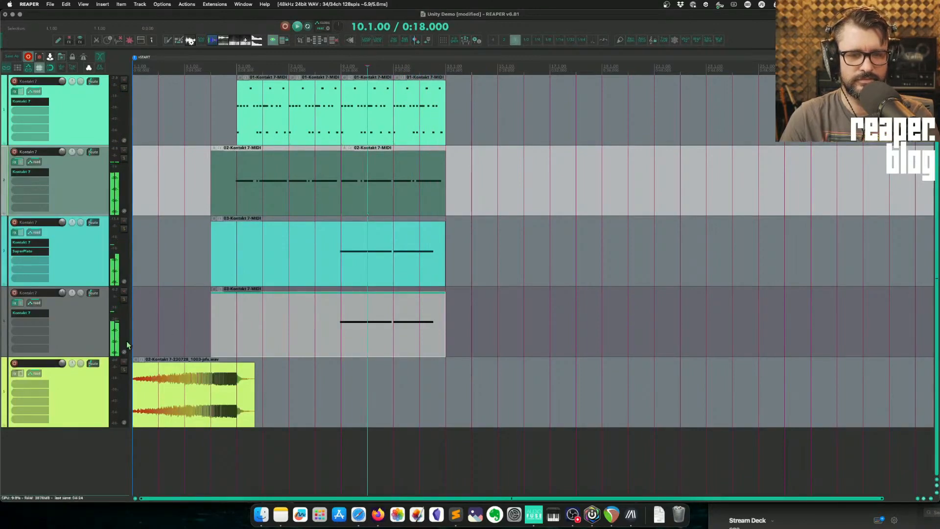
Step: Save the project and create track 5 with track 4's Kontakt instrument but without its MIDI item
click(78, 351)
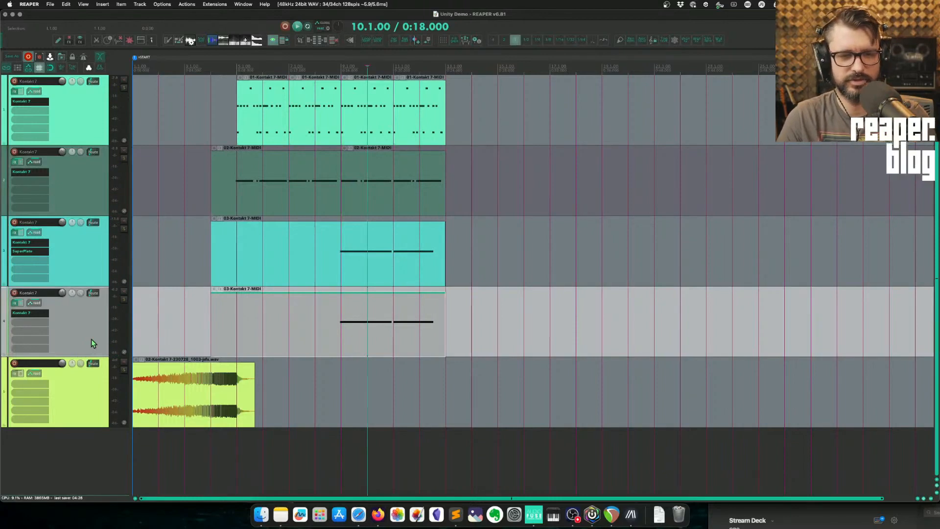
key(super+s)
key(super+t)
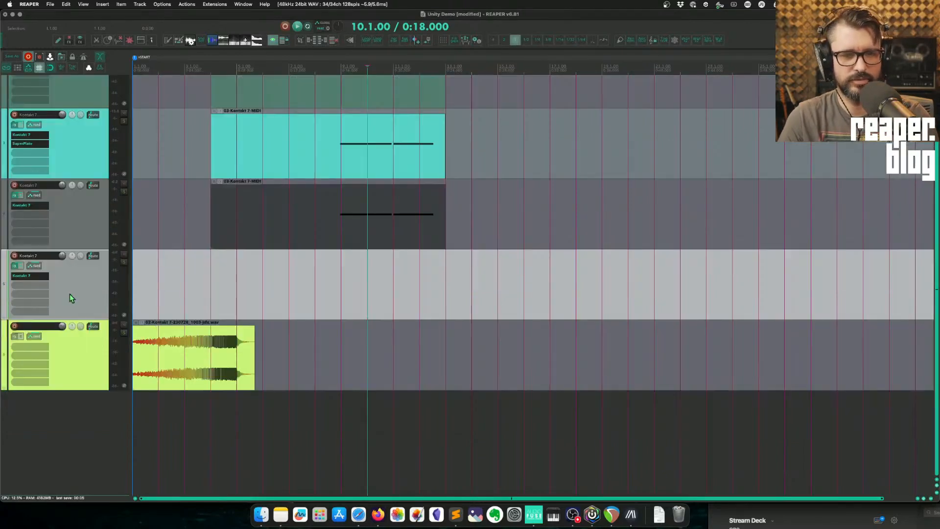
Step: Open the preset list of track 5's UNITY instrument
click(43, 277)
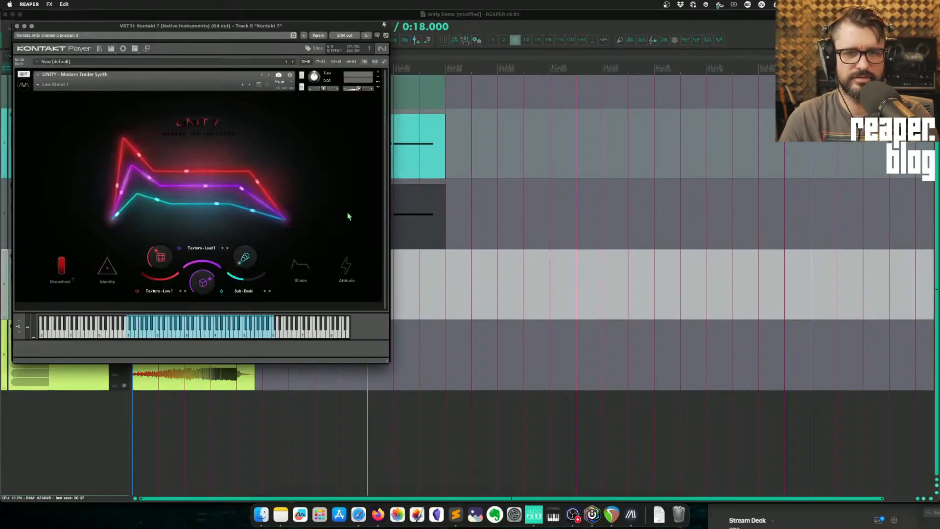
click(64, 86)
mouse_move(77, 129)
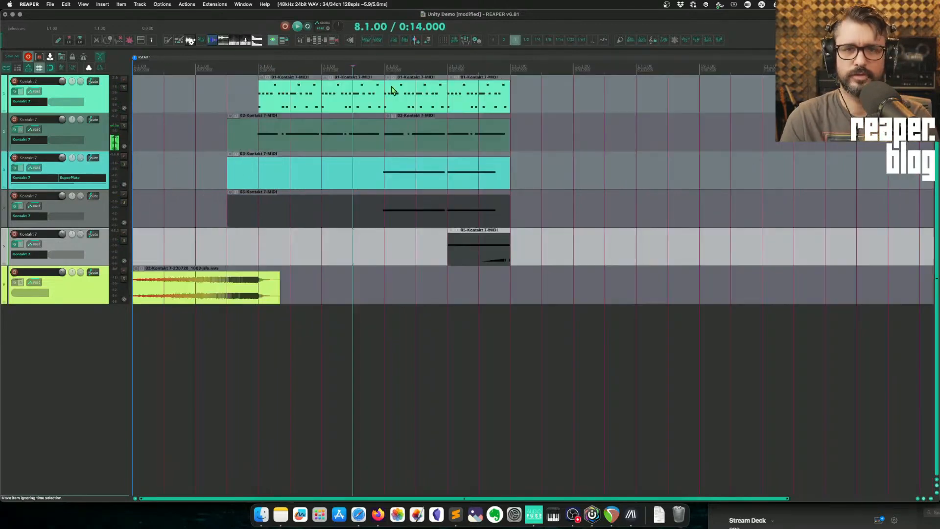
Step: Duplicate measures 9 to 13 of tracks 1 to 5 so the copy starts at measure 13
drag(392, 90, 511, 263)
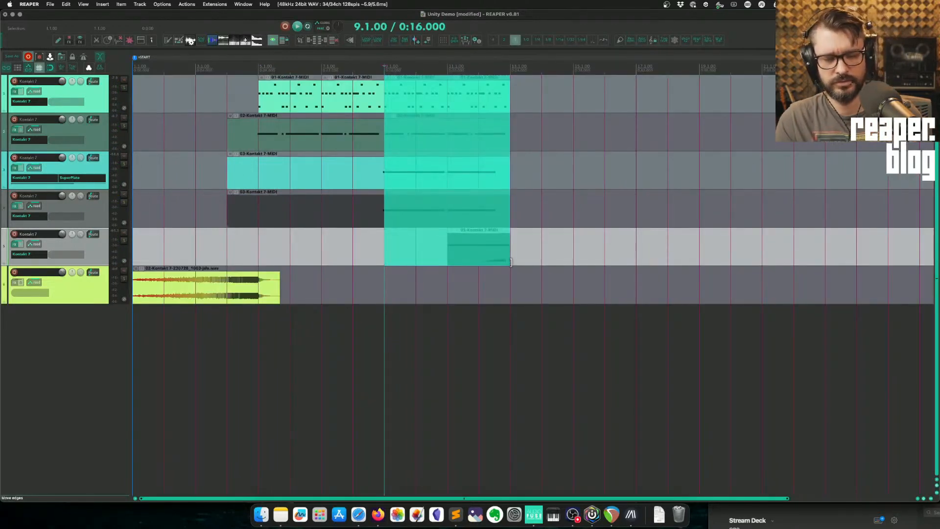
key(super+d)
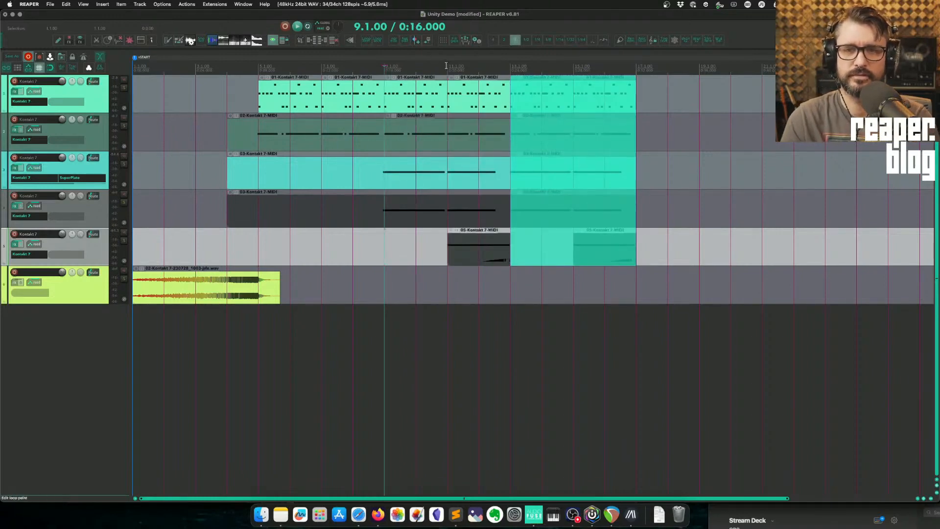
scroll(431, 111, right, 3)
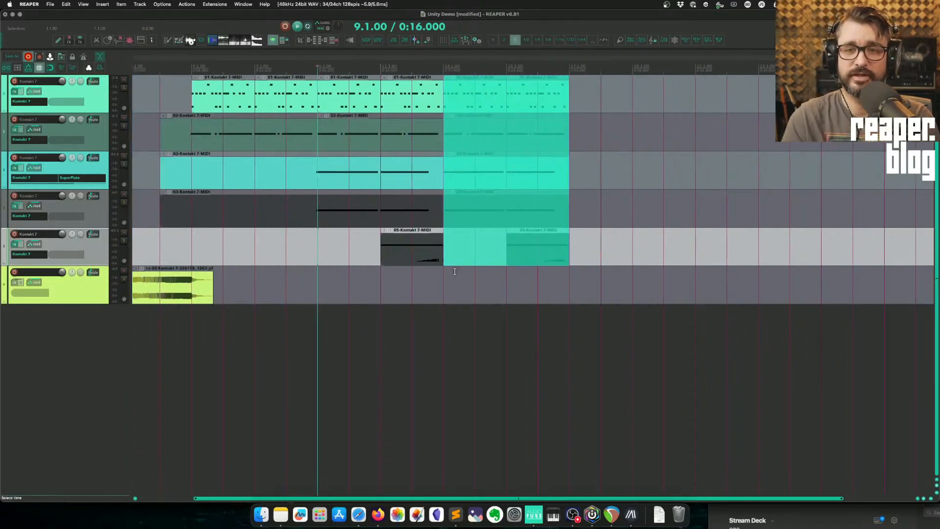
Step: Copy track 5's MIDI item into the gap at measure 13 and play the arrangement from measure 11
click(381, 66)
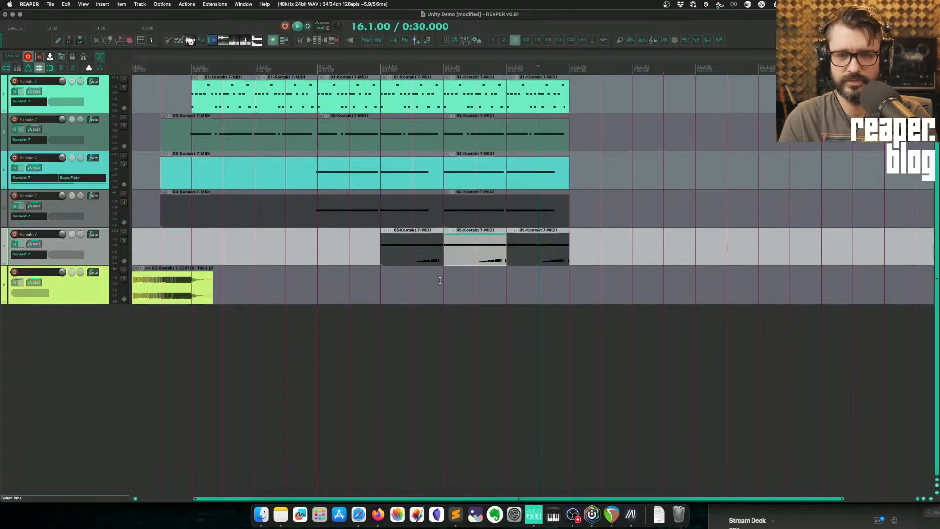
click(437, 266)
click(380, 264)
key(space)
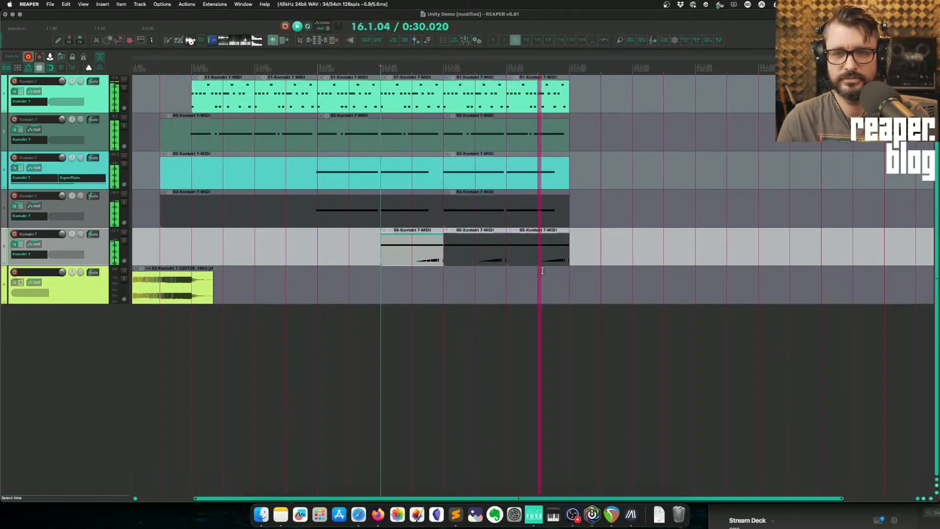
key(space)
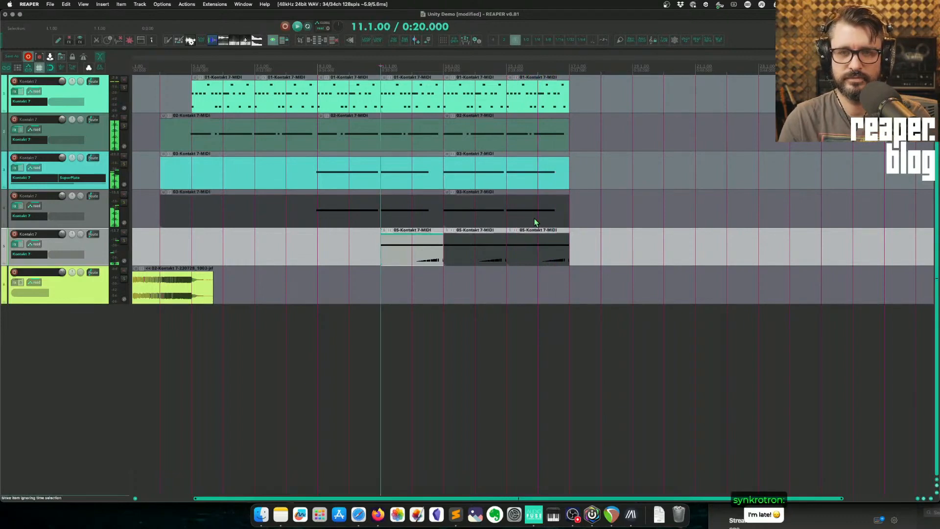
Step: Duplicate measures 15 to 17 of tracks 1 to 5 so the copy starts at measure 17
scroll(509, 223, right, 5)
scroll(483, 226, left, 2)
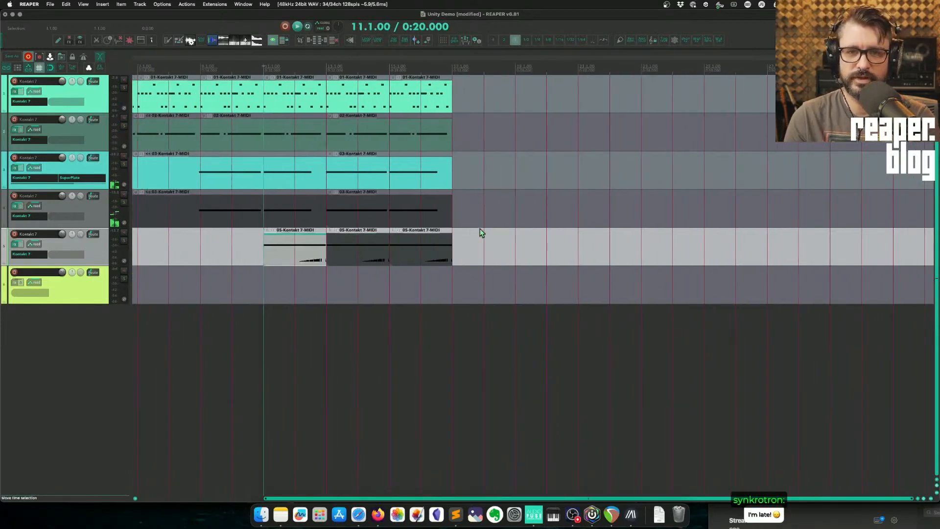
click(410, 261)
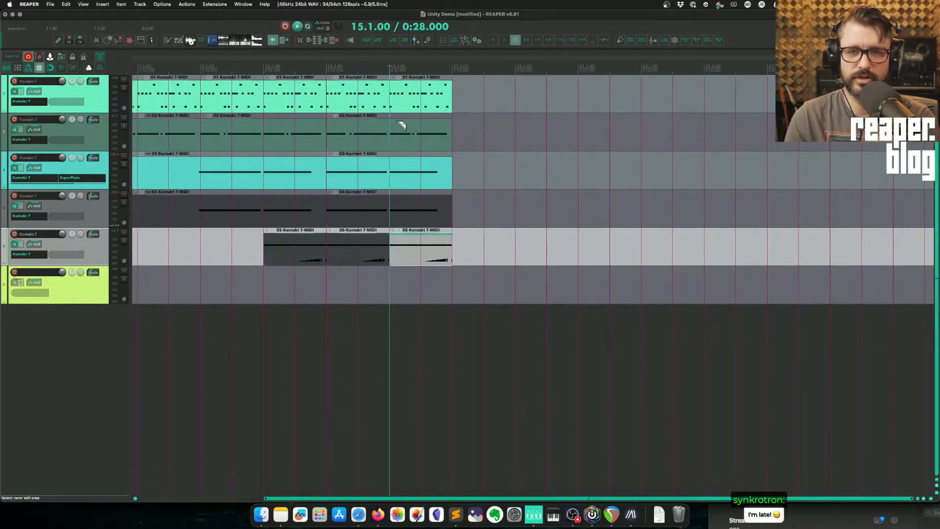
drag(402, 126, 453, 256)
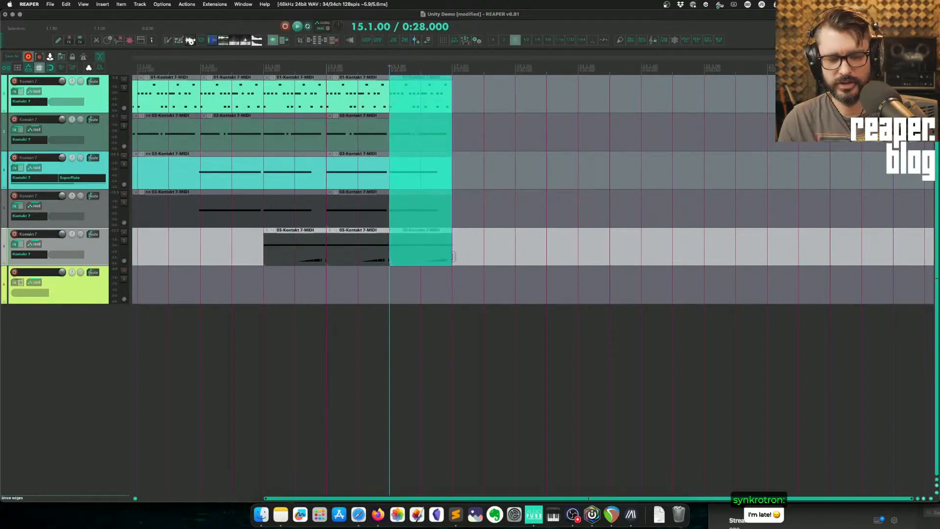
key(ctrl+d)
Step: Transpose the note in track 5's MIDI item at measure 17 up one octave to C4, play it and close the MIDI editor
click(477, 251)
double_click(478, 251)
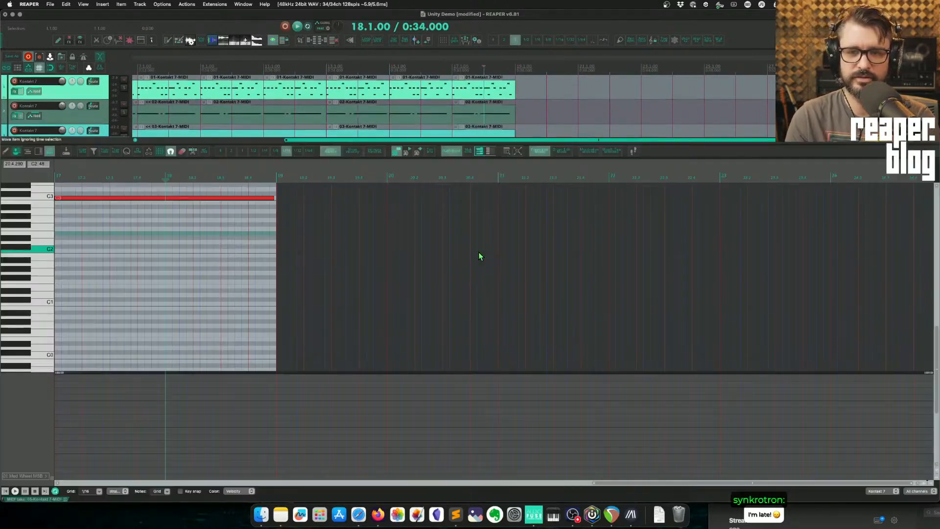
double_click(209, 199)
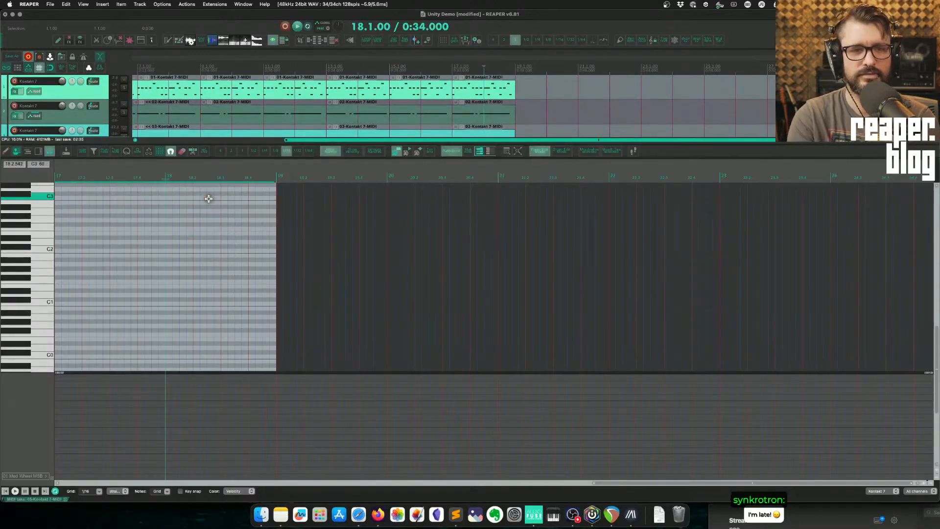
key(space)
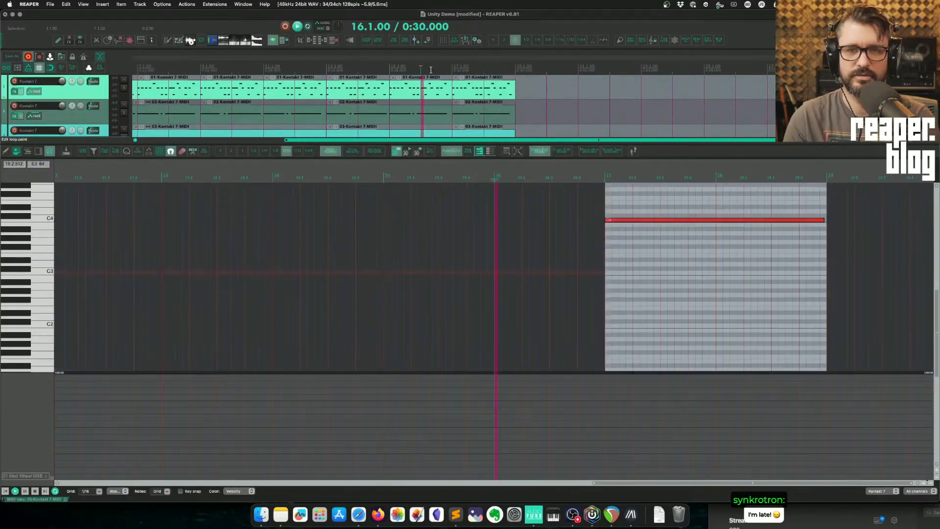
click(445, 100)
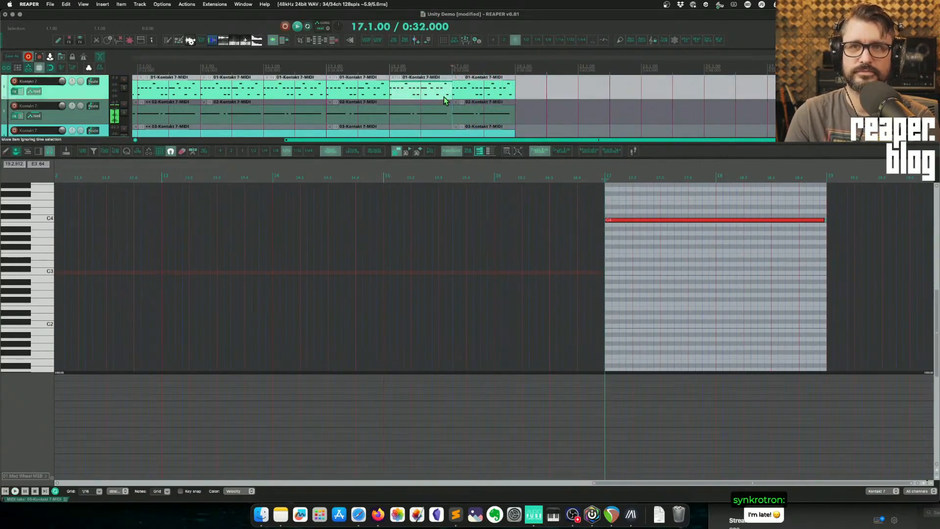
key(alt+d)
scroll(466, 171, down, 2)
Step: Create track 6 with a UNITY instrument, give tracks 4 to 6 their own colours and load the Downer 1 preset
click(102, 221)
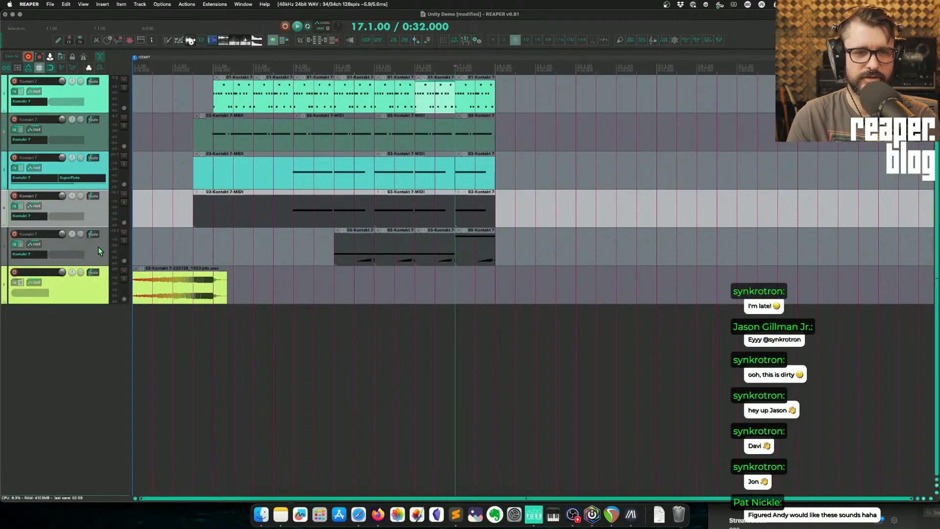
key(super+t)
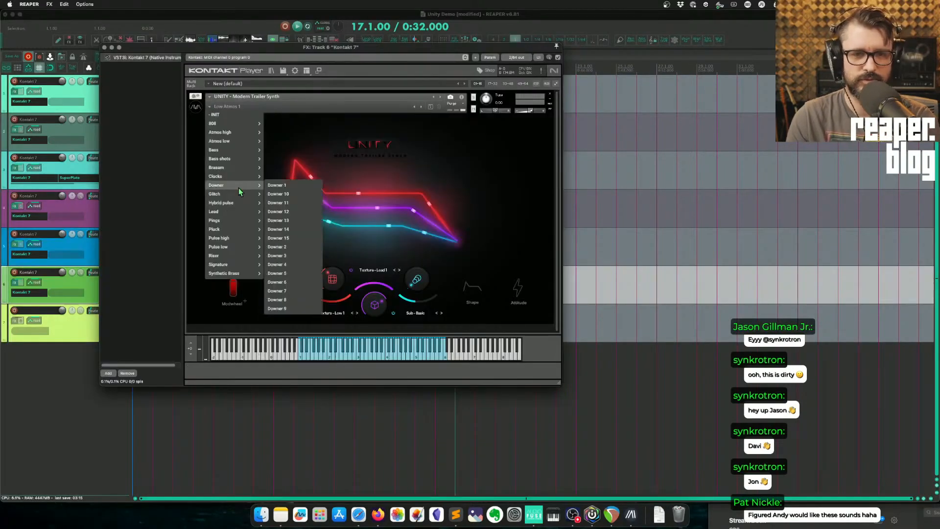
click(279, 186)
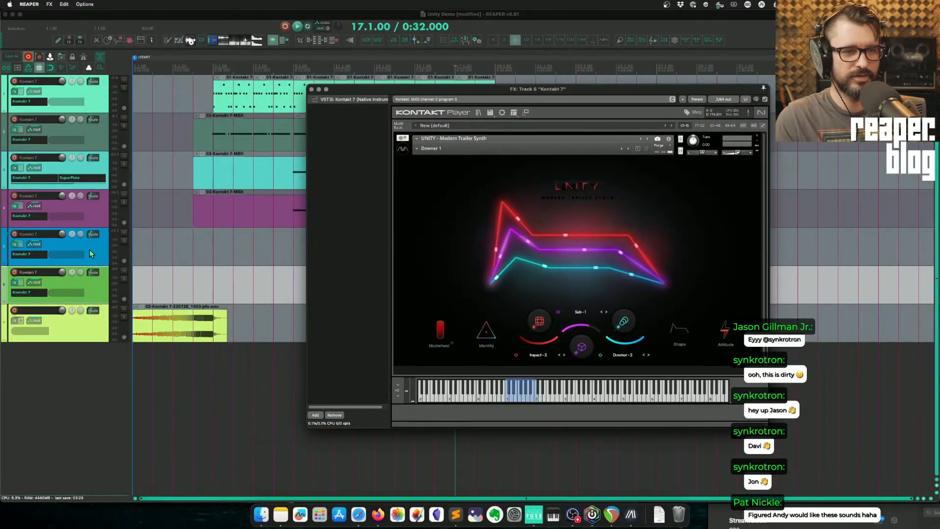
Step: Arm track 6 instead of track 5 to audition the Downer 1 preset
click(40, 239)
click(13, 235)
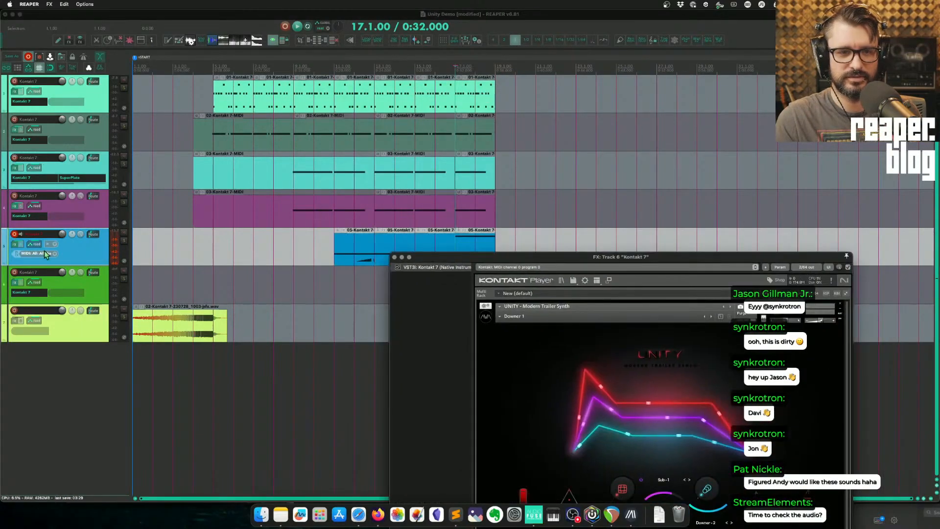
click(14, 273)
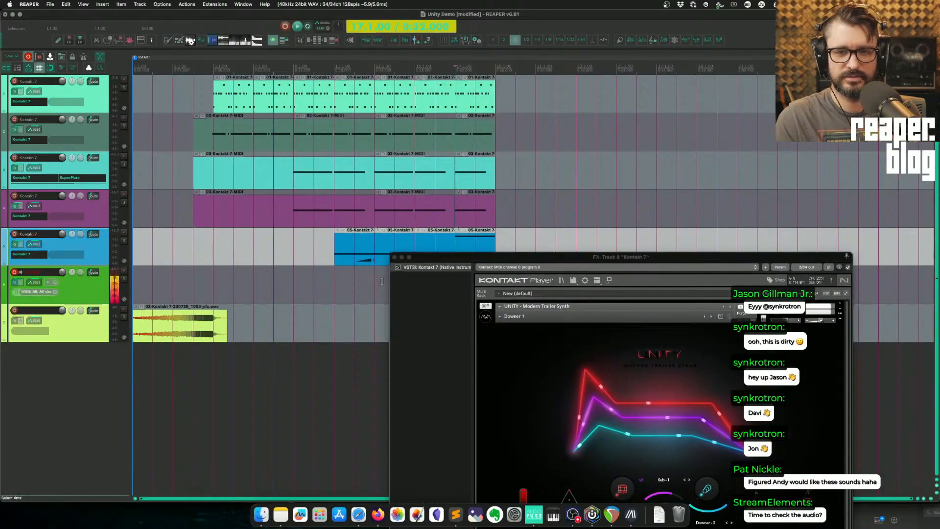
drag(515, 255, 554, 127)
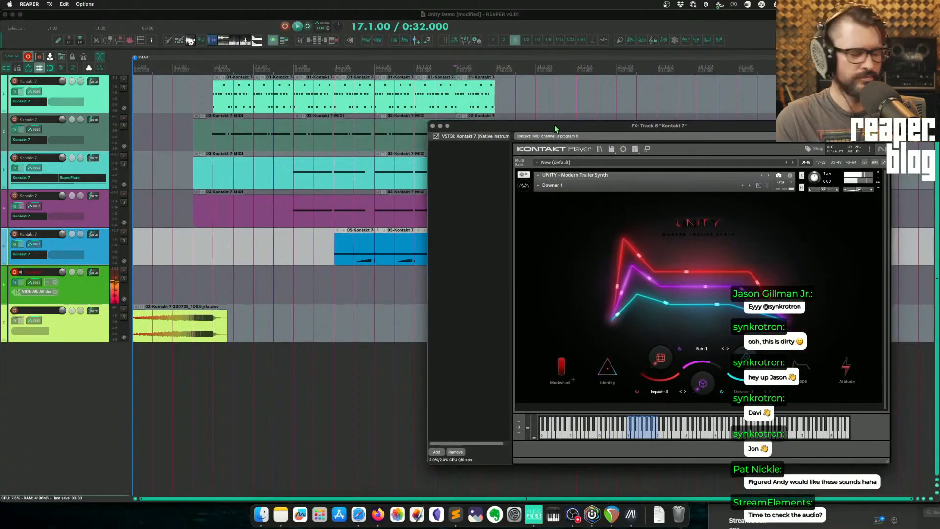
Step: Load the Riser 2 preset on track 6 and place its captured audio on track 7 at measure 11
click(551, 185)
mouse_move(561, 336)
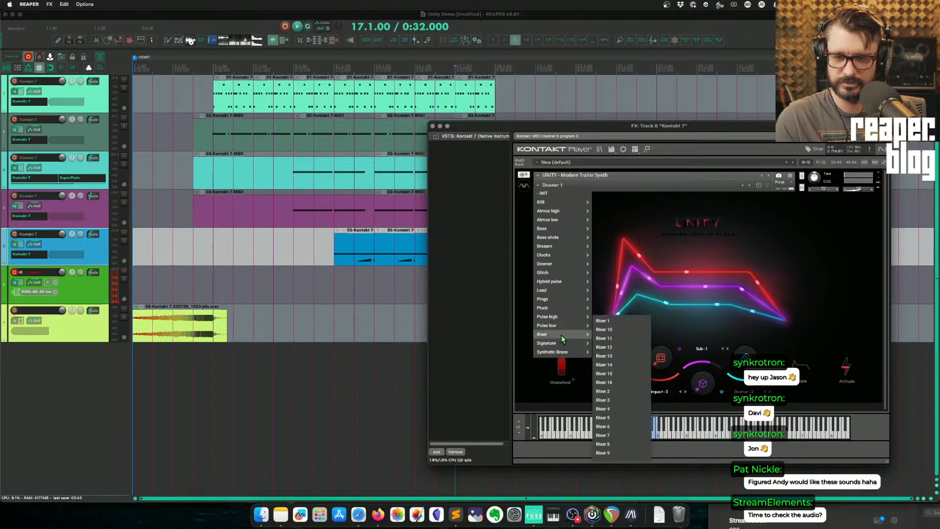
click(627, 390)
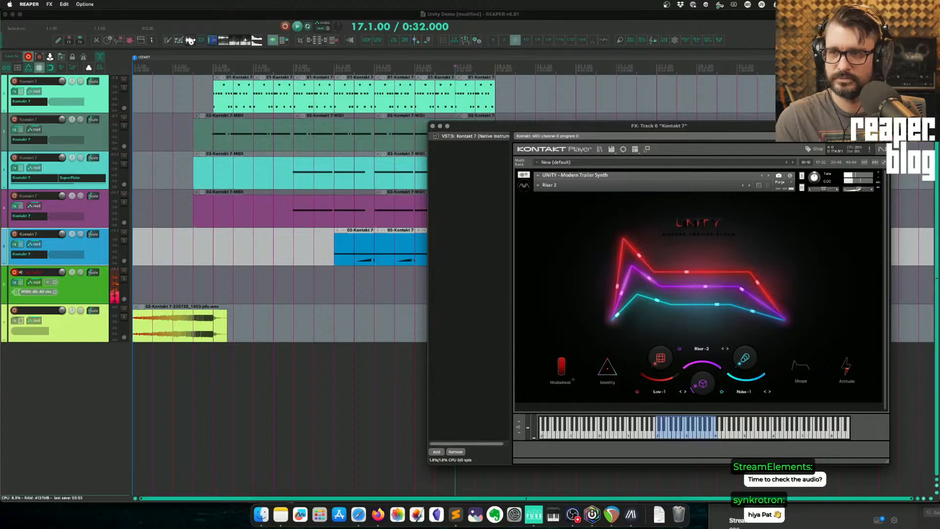
key(space)
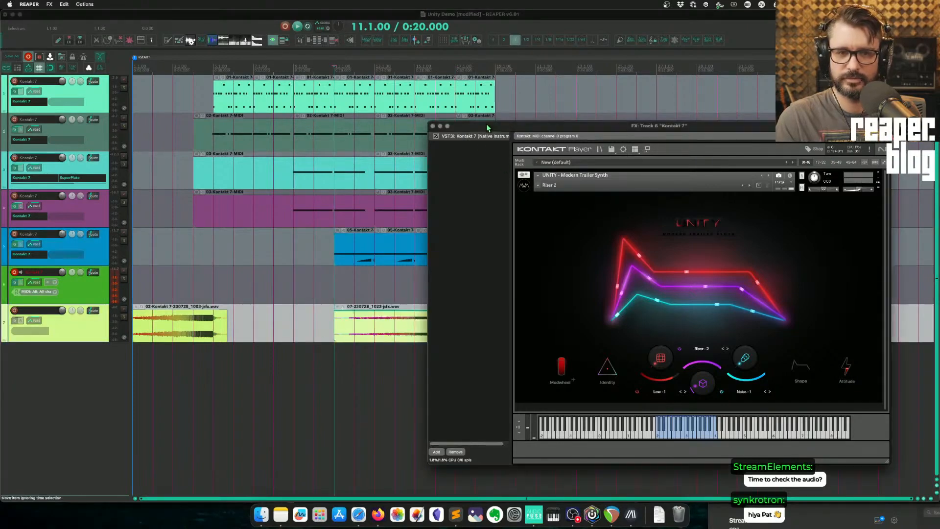
Step: Disarm track 6, play the arrangement with the new riser audio from measure 10 and close the instrument window
drag(487, 125, 584, 69)
click(15, 272)
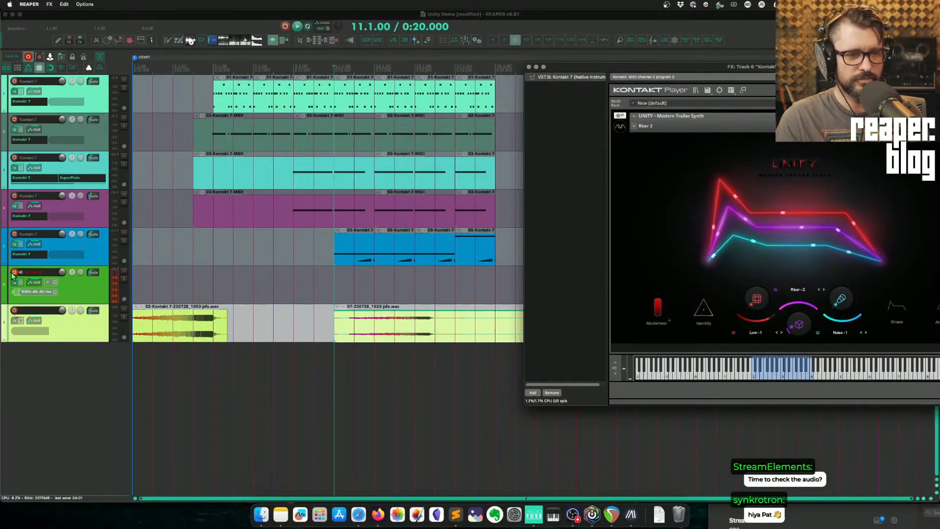
click(310, 323)
key(space)
click(423, 338)
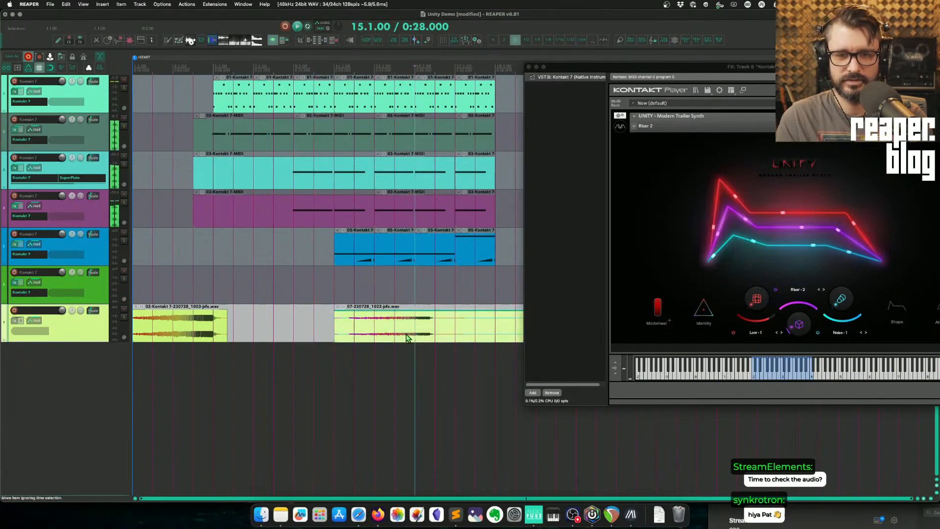
scroll(466, 187, up, 1)
click(529, 67)
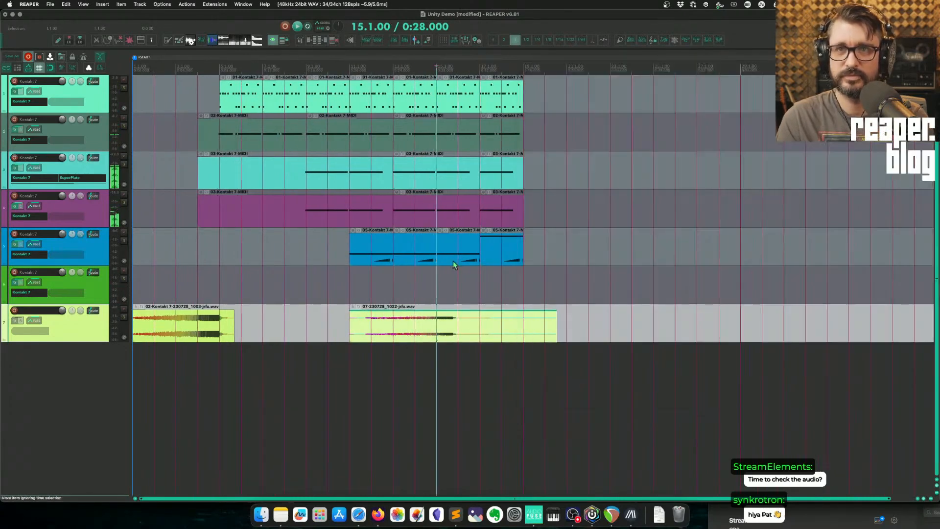
Step: Shift the riser audio on track 7 to peak at measure 19, with a fade-in and a fade-out ending at measure 20
scroll(429, 314, right, 3)
click(189, 288)
key(space)
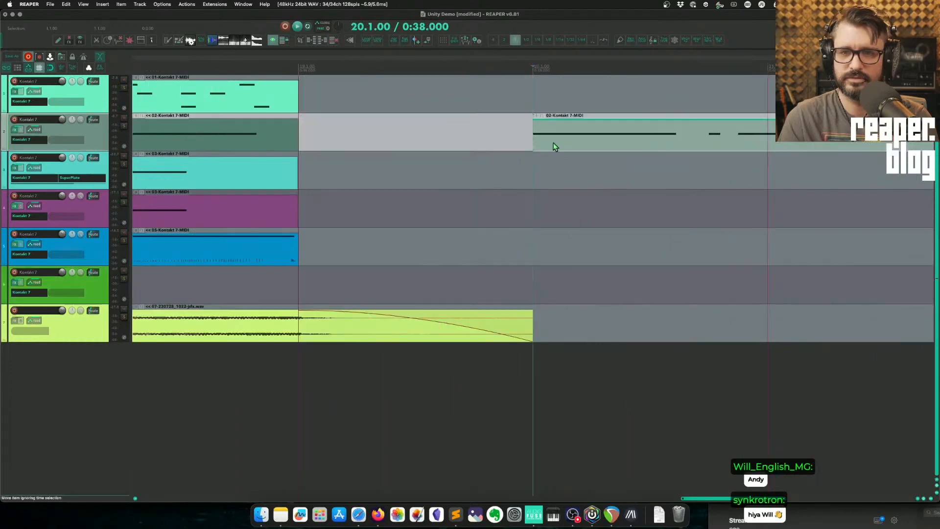
Step: Move track 2's copied MIDI item to start at measure 19 and play the transition from measure 18
drag(553, 142, 375, 145)
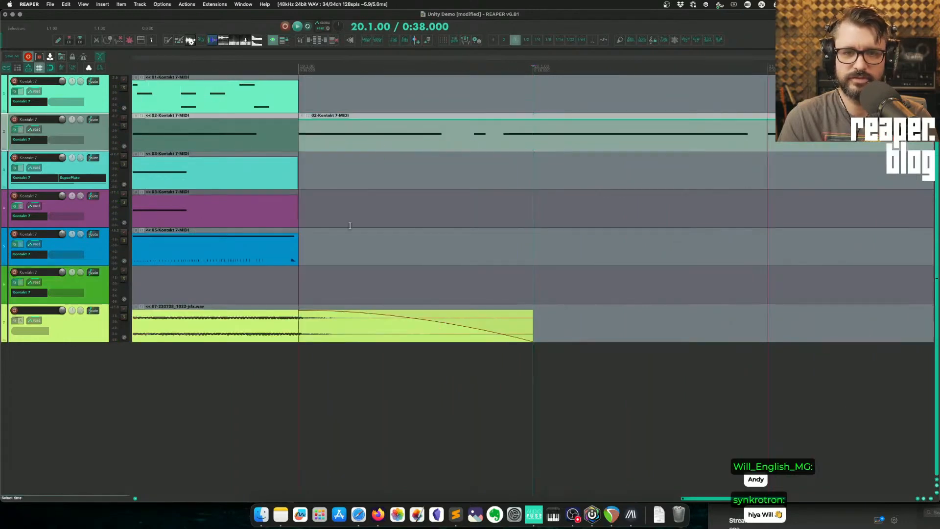
scroll(299, 95, down, 2)
click(210, 62)
key(space)
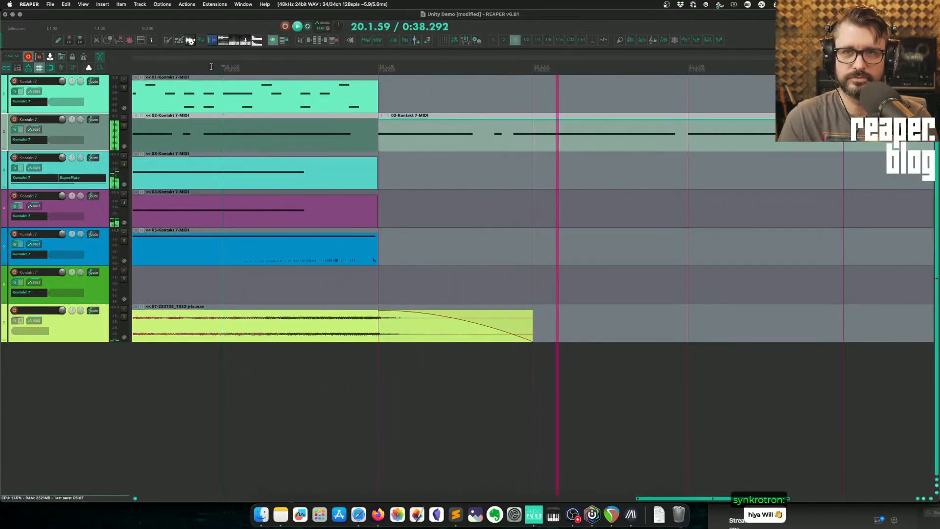
scroll(331, 201, down, 3)
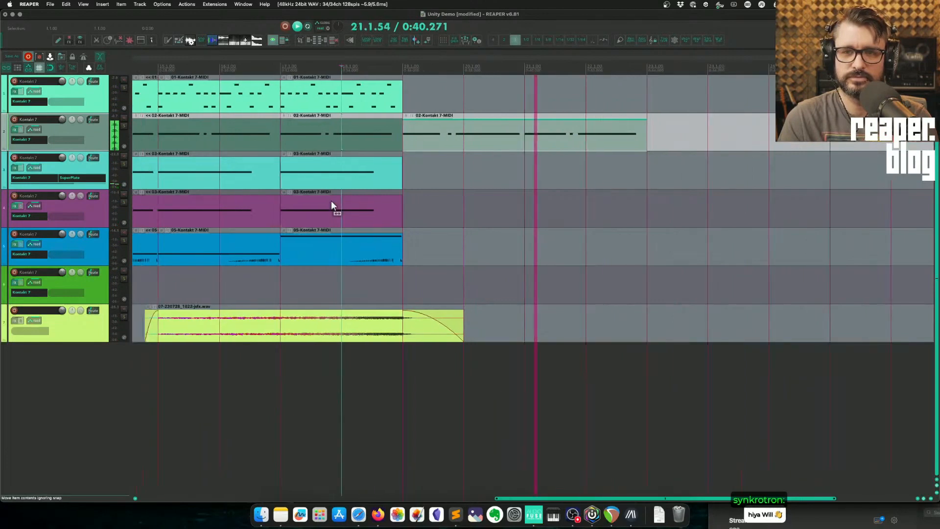
scroll(333, 207, down, 5)
scroll(333, 210, down, 3)
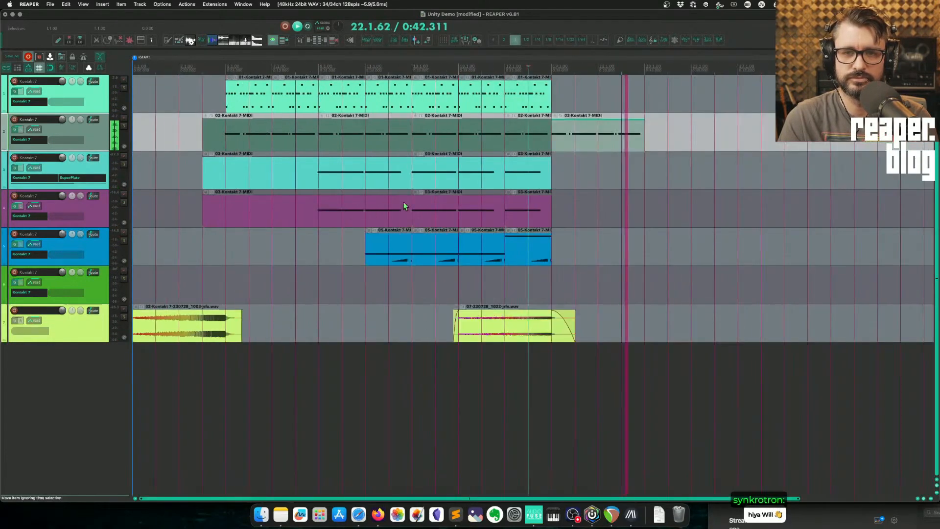
key(space)
click(630, 153)
Step: Record a MIDI part on track 6 from measure 18 using UNITY's Low Pulse 7 preset
scroll(643, 139, up, 4)
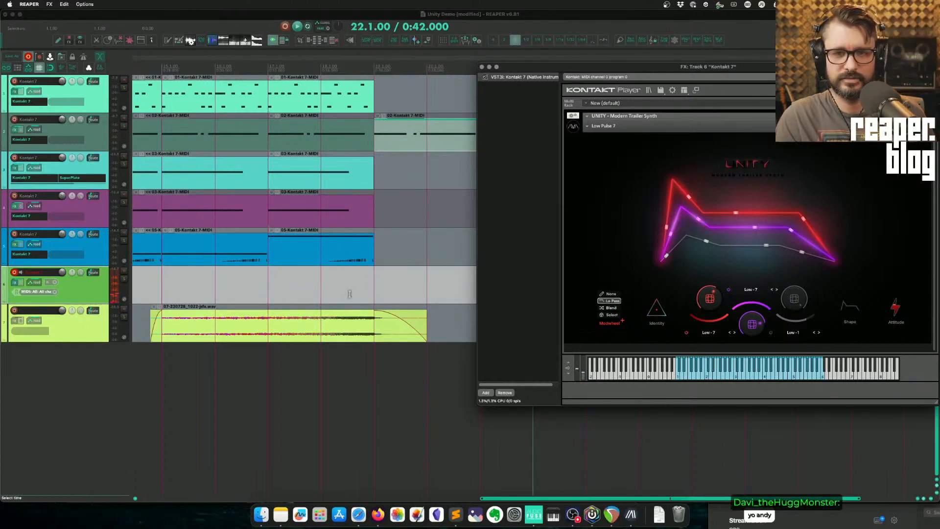
click(321, 286)
key(space)
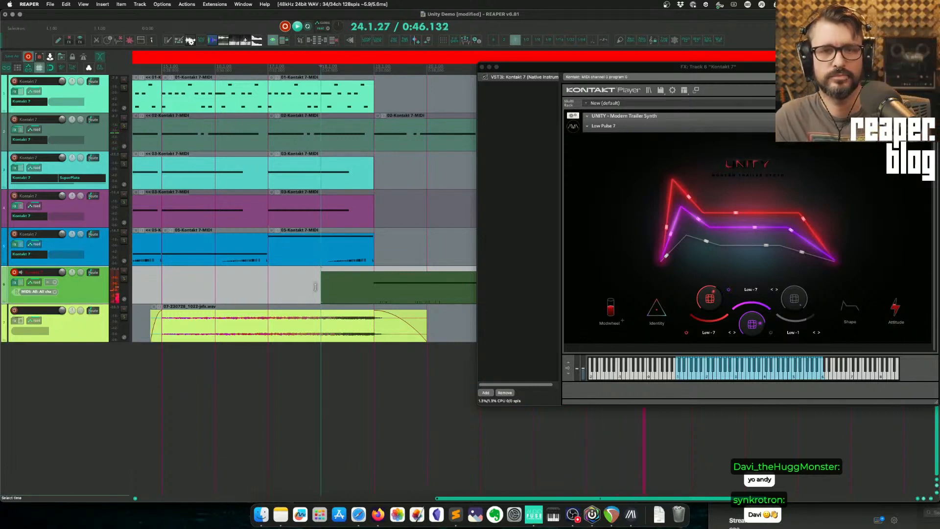
key(space)
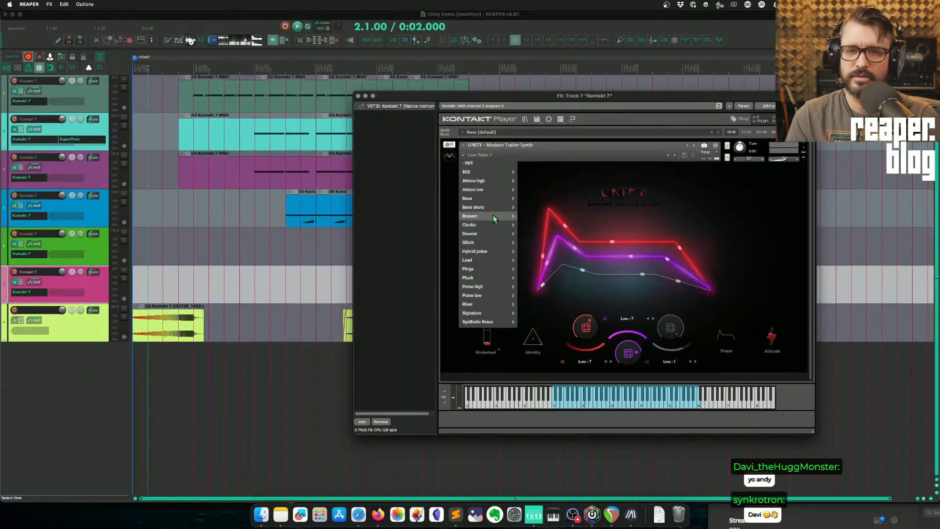
Step: Load the High Atmos 2 preset on track 7, record a MIDI part from measure 9, then close the instrument and disarm the track
mouse_move(486, 190)
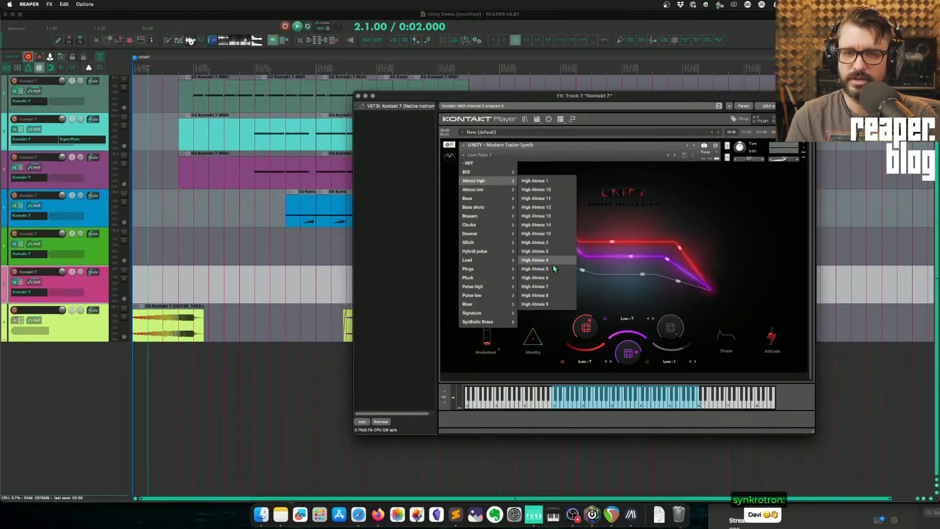
click(553, 244)
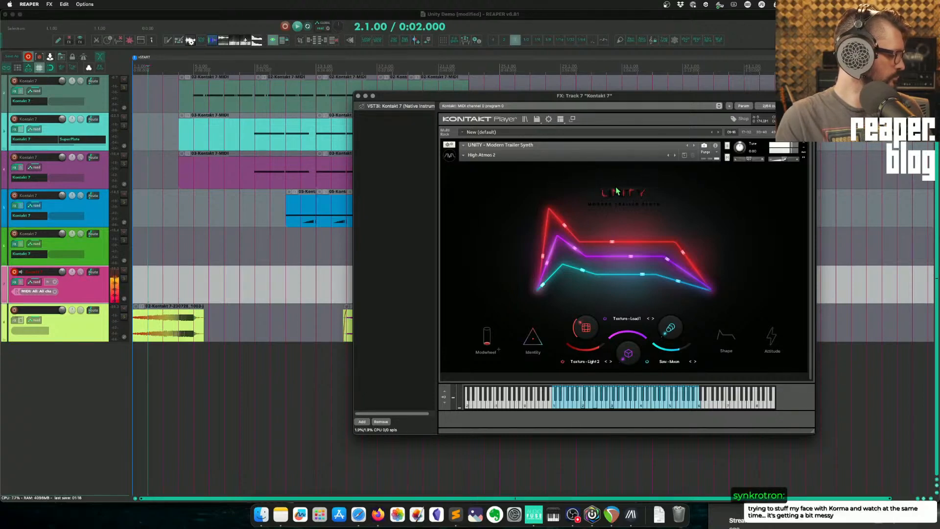
click(291, 232)
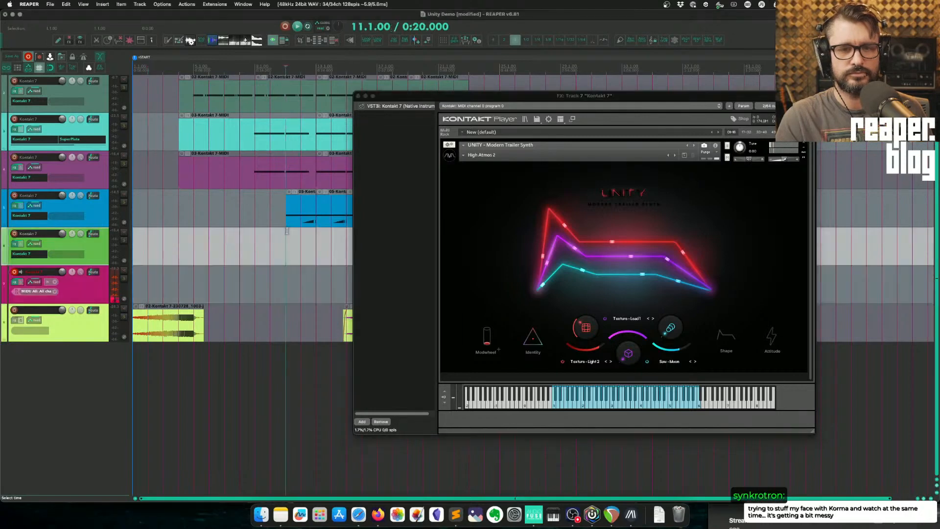
click(250, 245)
key(super+r)
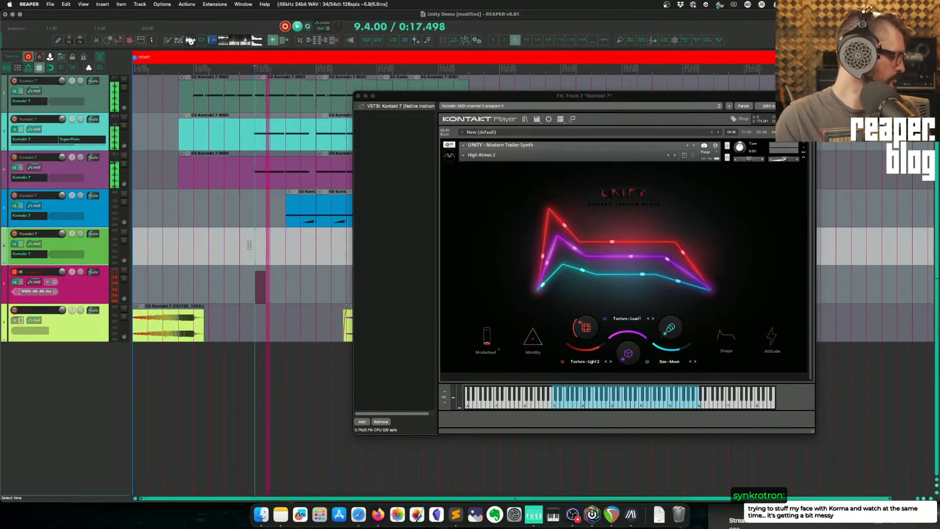
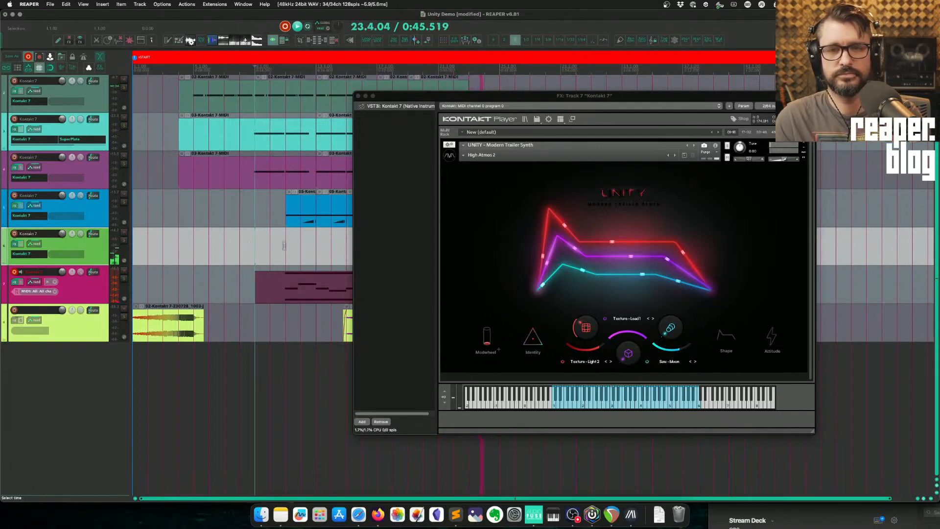
key(space)
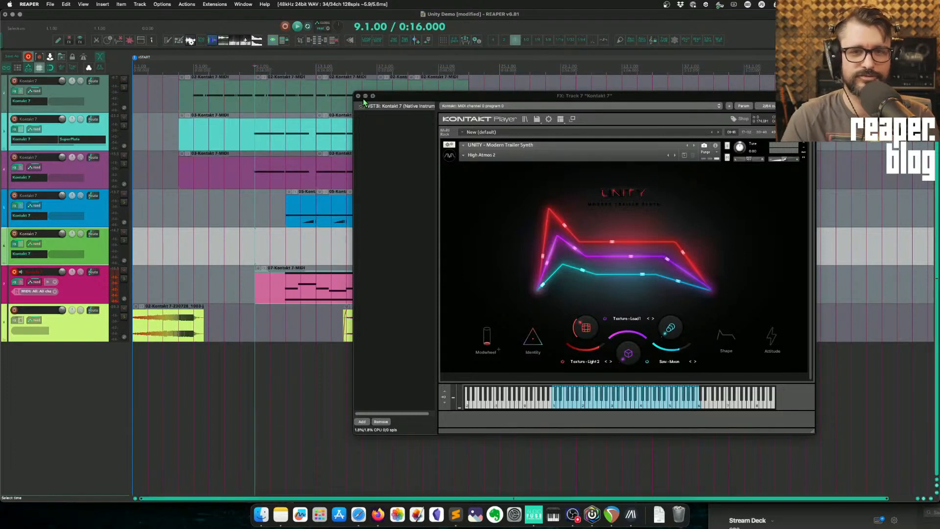
click(358, 96)
click(15, 272)
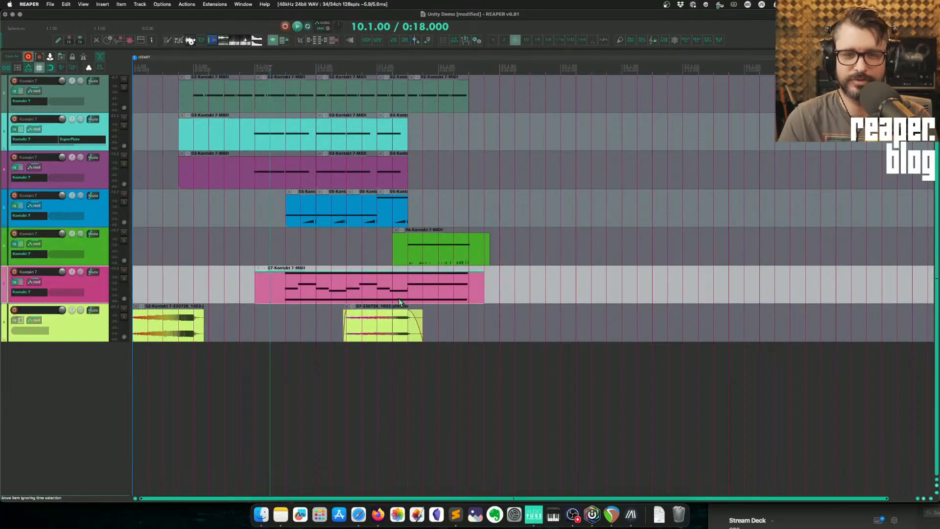
Step: Open track 7's recorded MIDI item in the editor and examine its notes, including the E2 note in measure 14
double_click(404, 293)
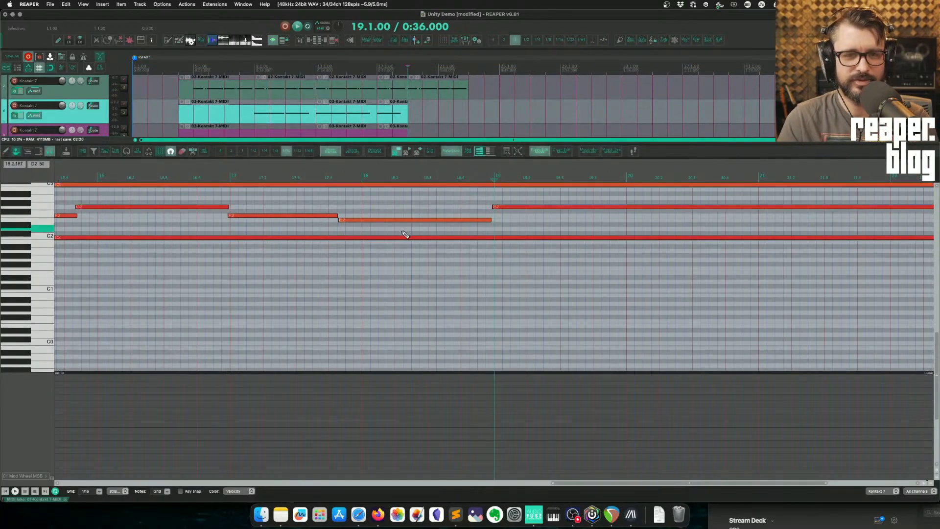
scroll(404, 235, down, 10)
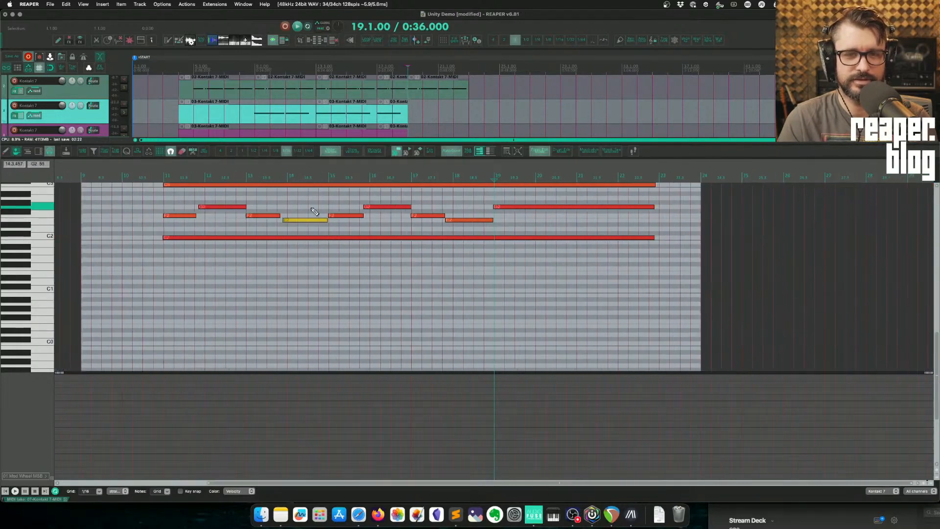
click(307, 221)
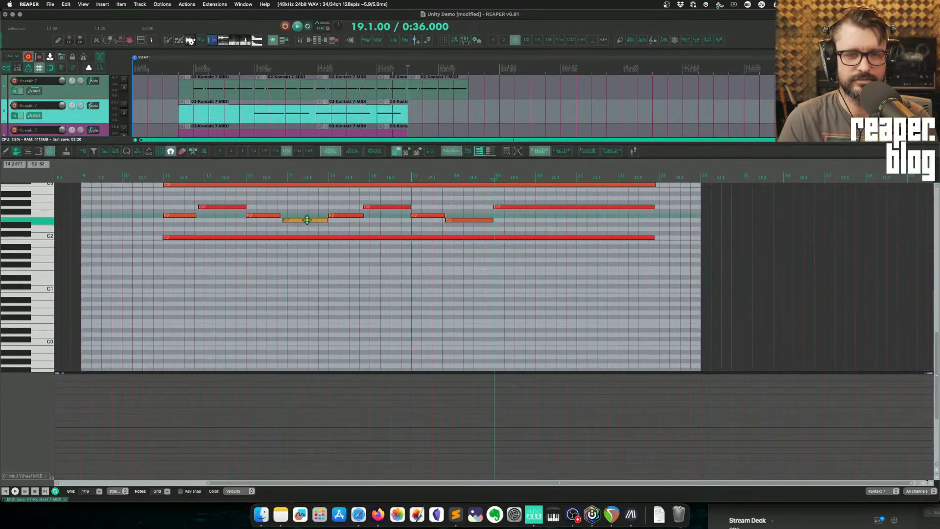
drag(308, 220, 308, 216)
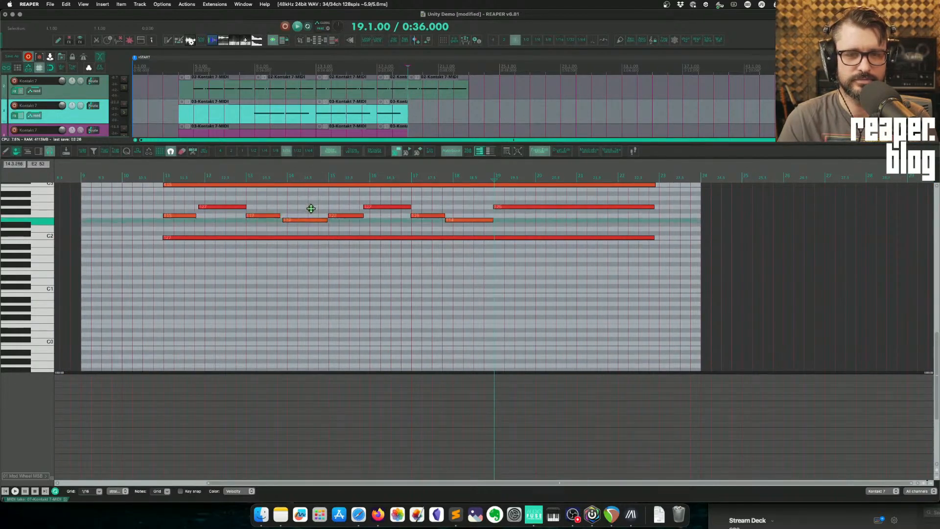
scroll(252, 207, down, 3)
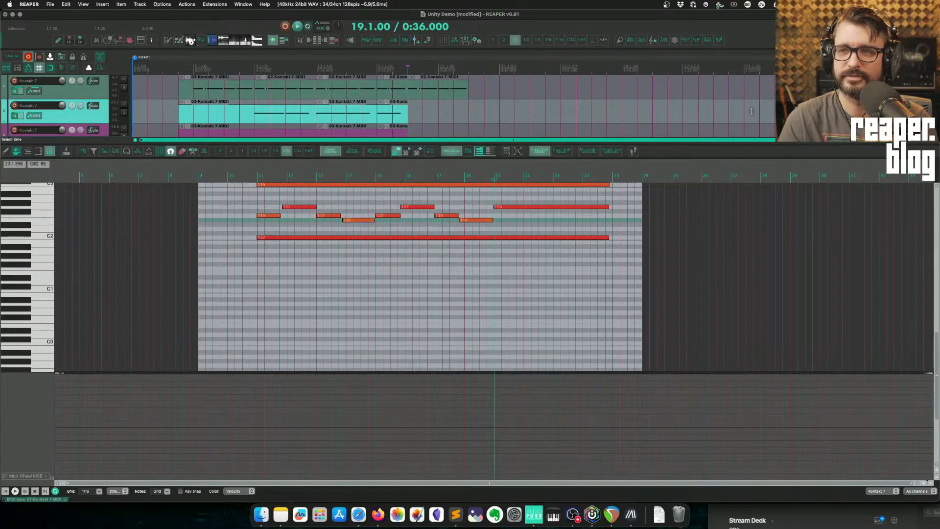
Step: Paste the copied audio item onto track 3 at measure 34 and close the MIDI editor
click(643, 114)
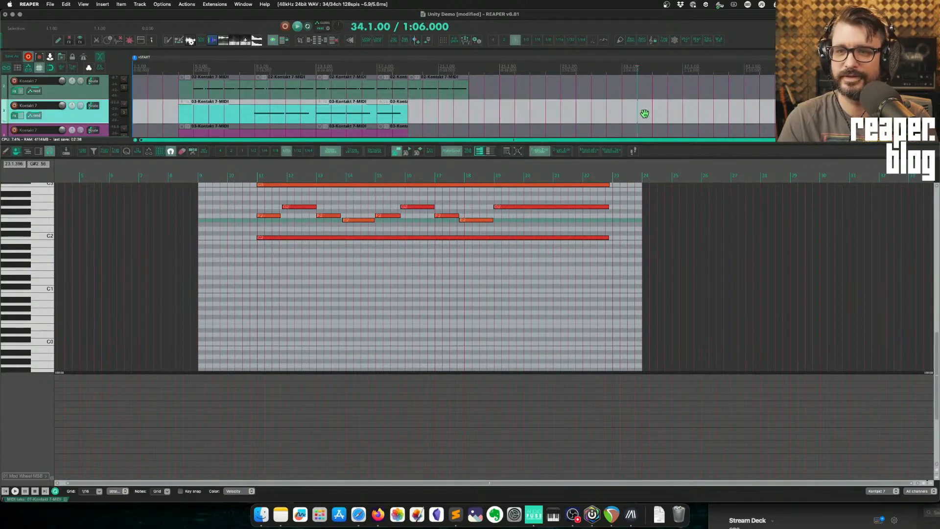
key(super+v)
click(599, 114)
key(alt+d)
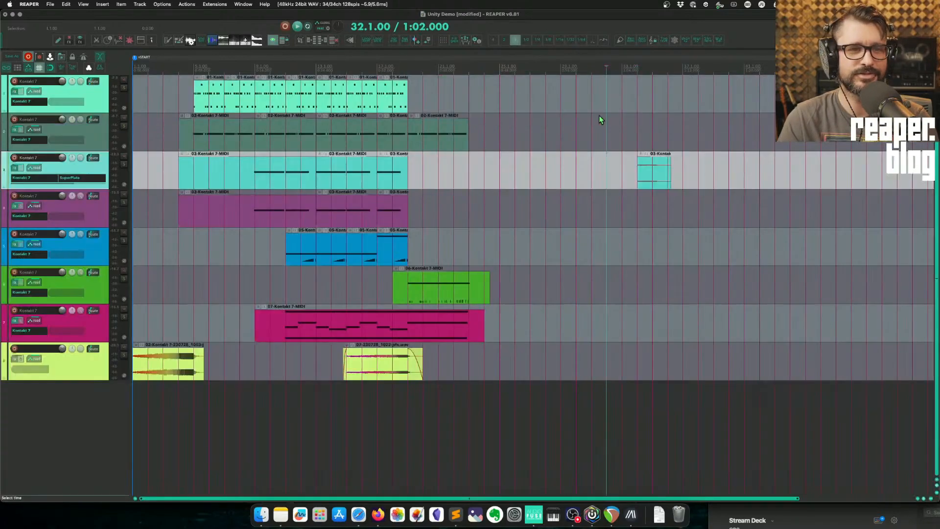
click(599, 144)
click(651, 187)
scroll(649, 189, right, 4)
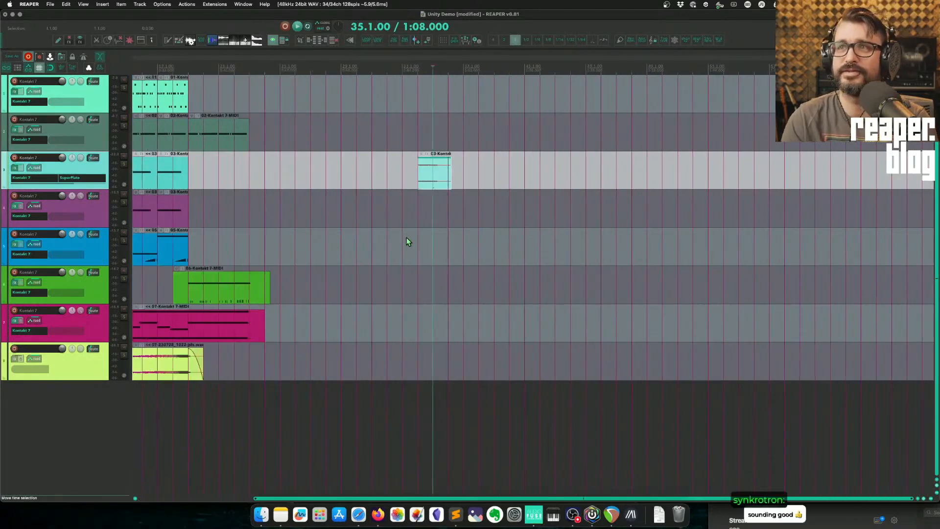
scroll(406, 242, left, 4)
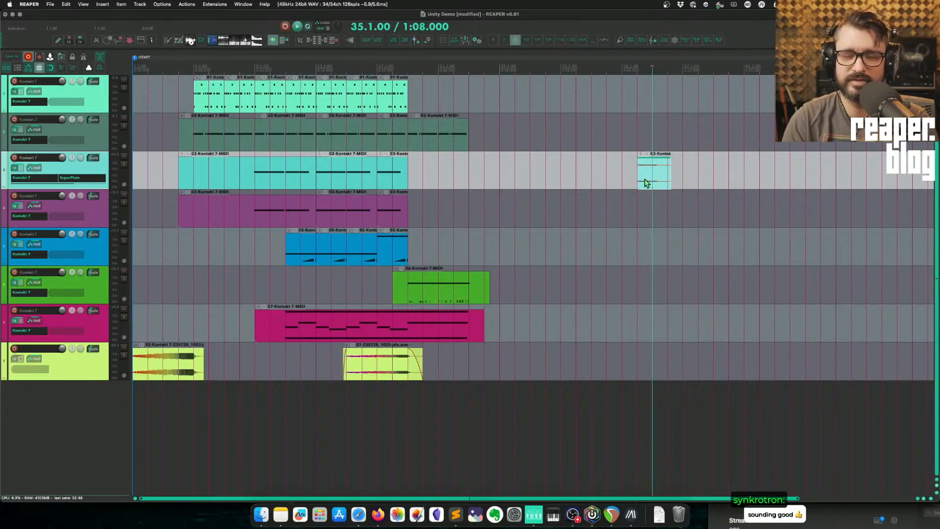
Step: Move the pasted audio to a new track 9 at measure 7, play it, and shift it about three beats later
drag(645, 183, 234, 410)
click(510, 373)
key(space)
scroll(217, 409, up, 4)
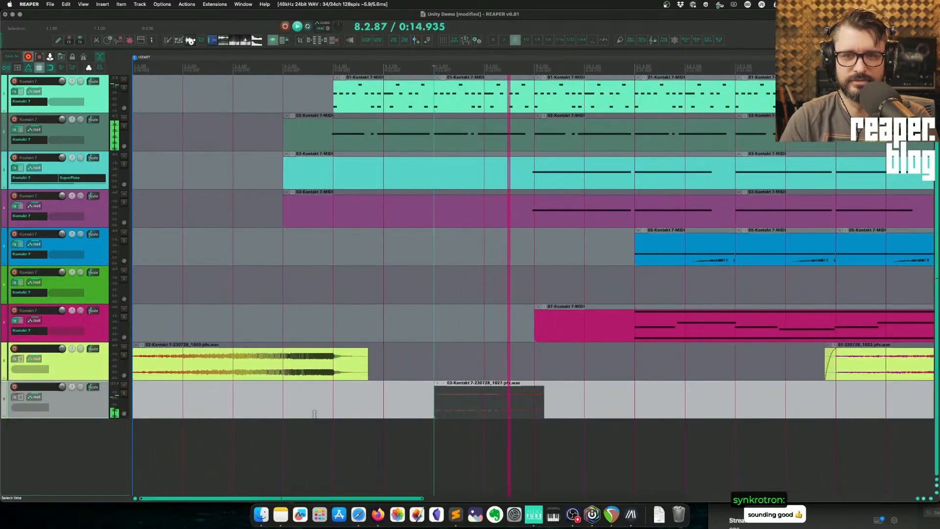
key(space)
drag(462, 418, 491, 410)
key(space)
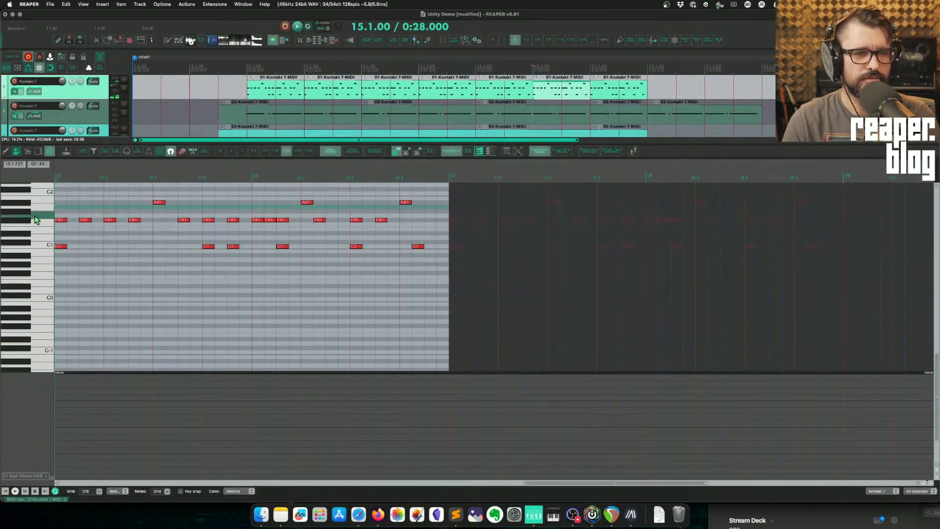
Step: Audition drum sounds in track 1's MIDI item at measure 15 and add D1 notes at 15.3 and 16.3
click(33, 229)
click(34, 234)
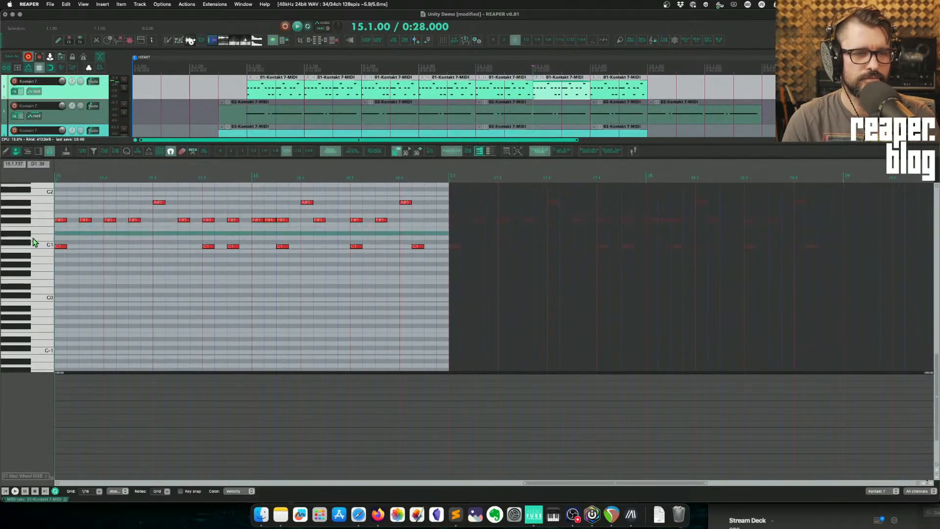
click(35, 238)
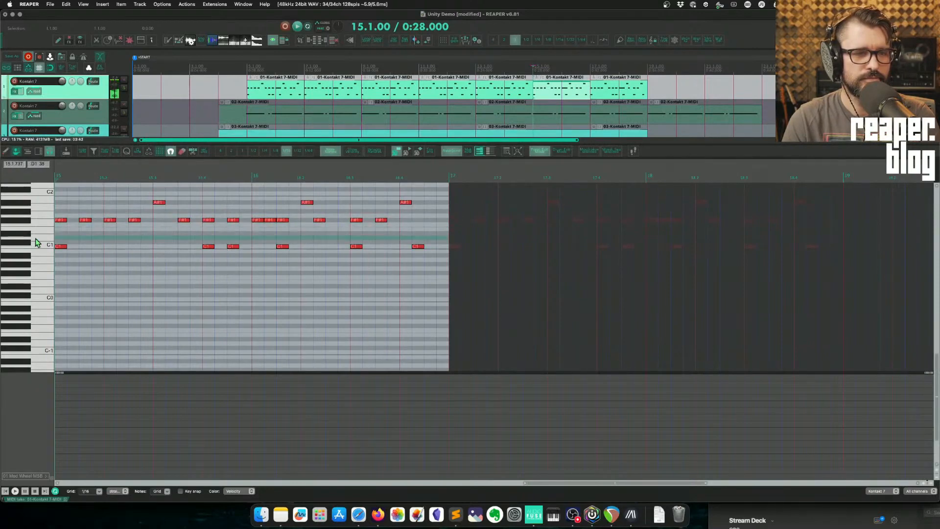
click(157, 239)
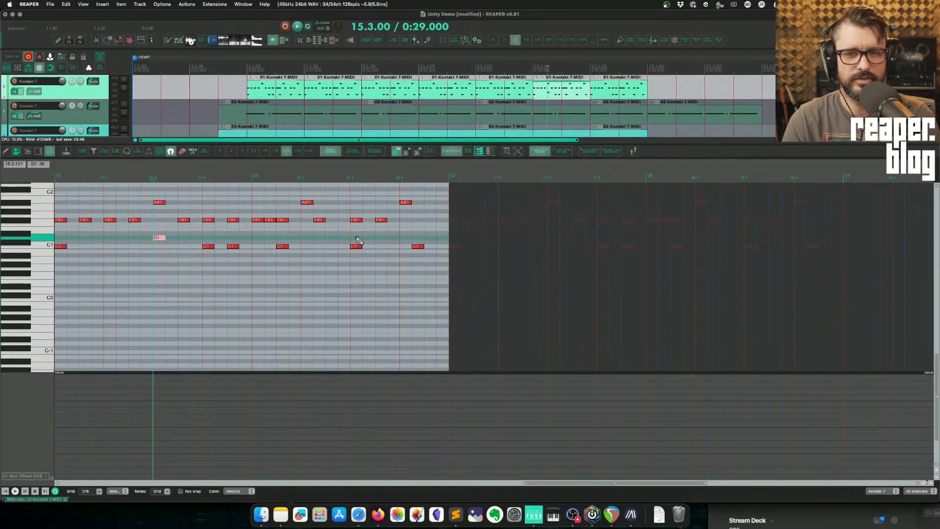
click(356, 238)
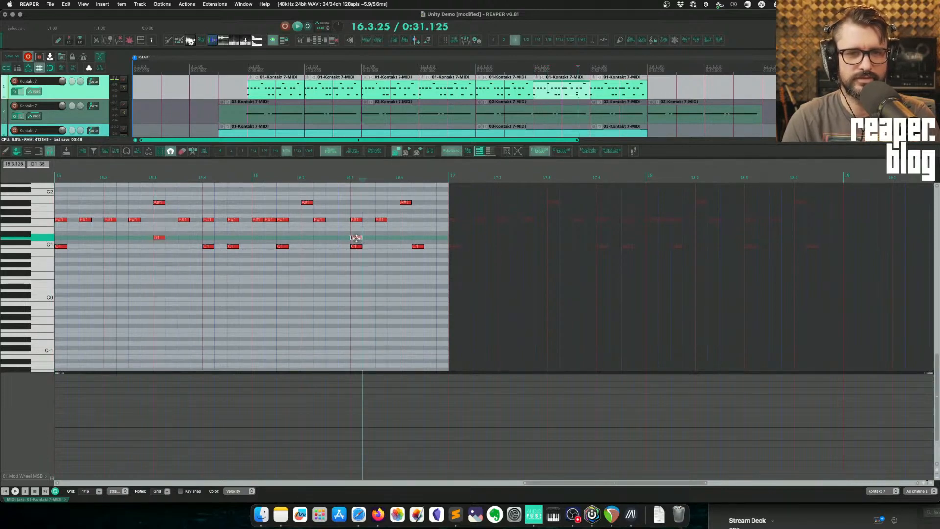
Step: Play track 1's edited drum item from measure 15 and audition the D1 sound
click(159, 238)
key(w)
key(space)
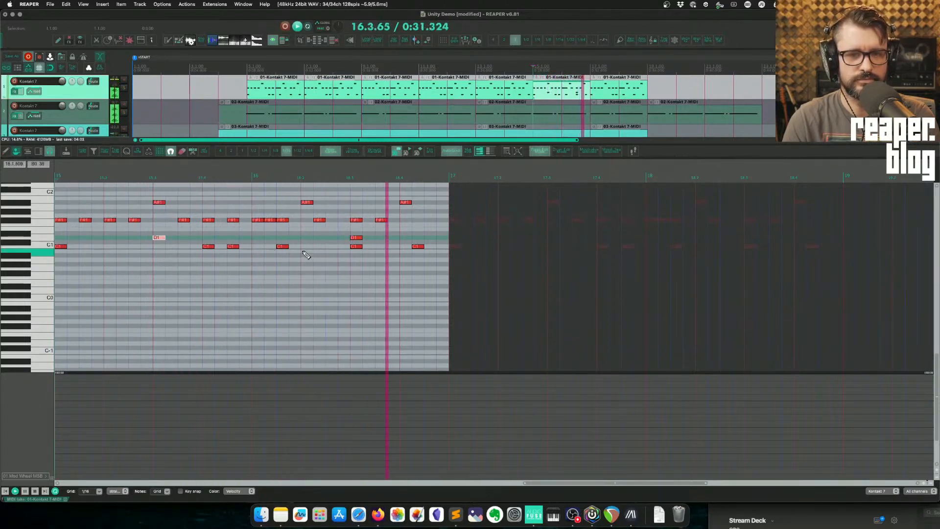
key(space)
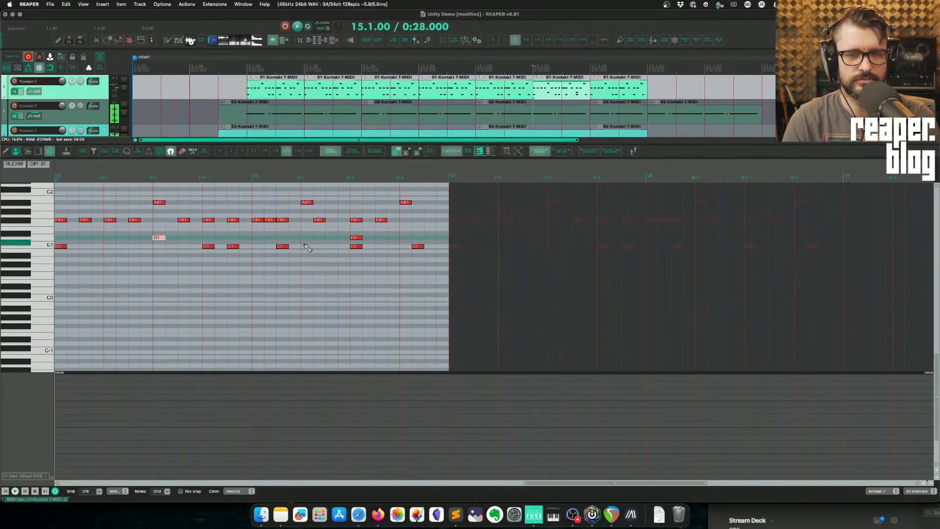
click(48, 240)
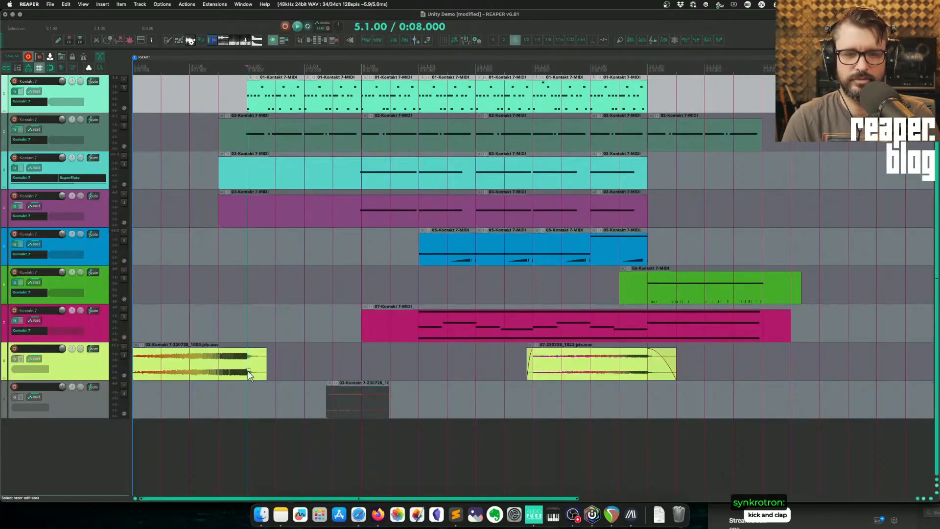
Step: Make a razor edit on the tail of track 8's first riser from measure 5 and play the arrangement
drag(248, 371, 401, 359)
click(254, 373)
click(334, 357)
key(space)
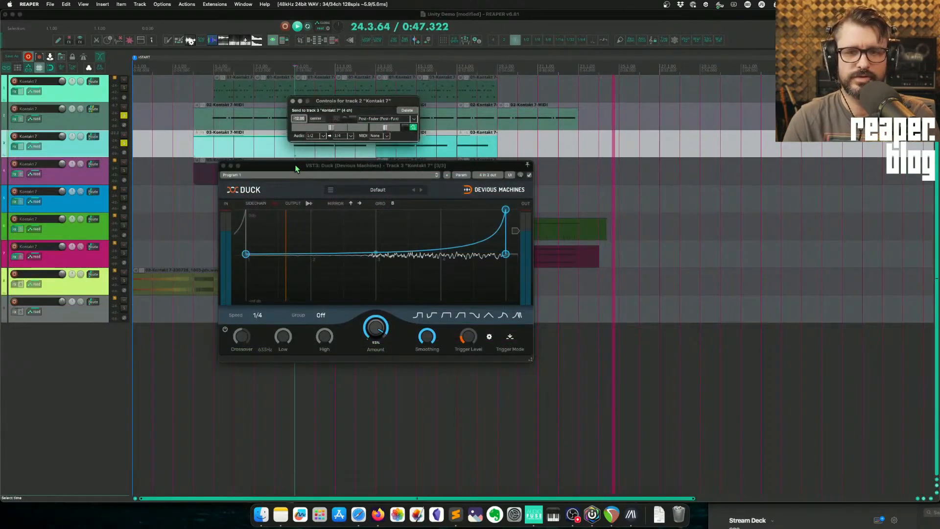
Step: Reset the send level from track 2 to track 3 to 0 dB, close its controls and play from measure 7
double_click(331, 127)
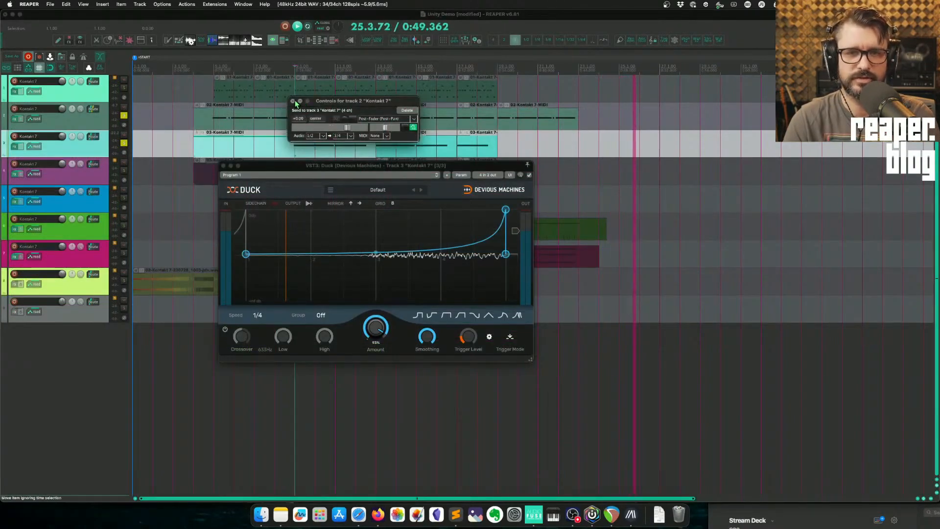
click(293, 101)
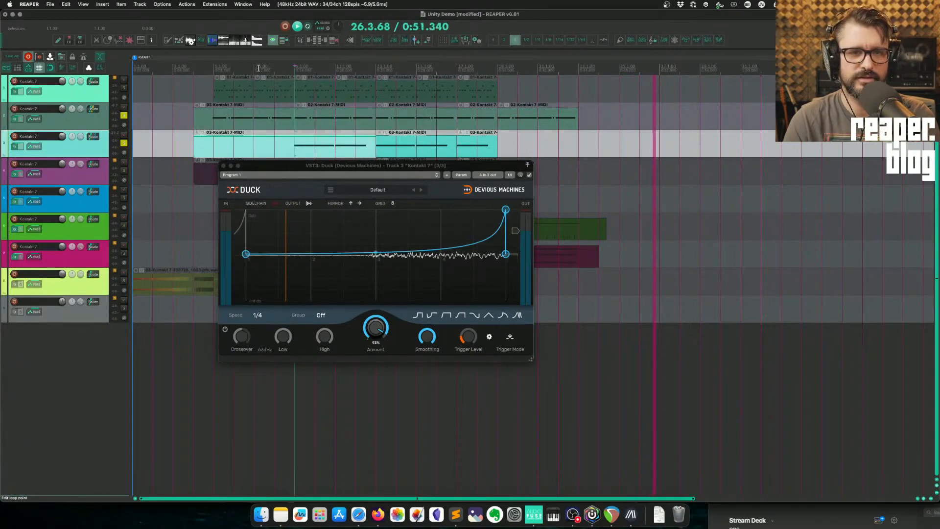
click(255, 69)
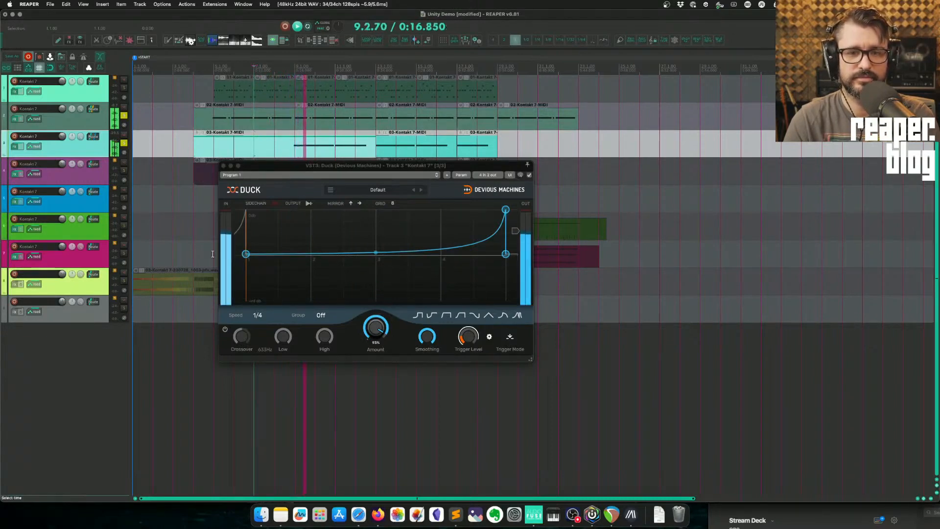
Step: In track 3's Duck plugin, lower the curve's start point, set the trigger mode to Sidechain and the amount to 100%
drag(245, 254, 245, 268)
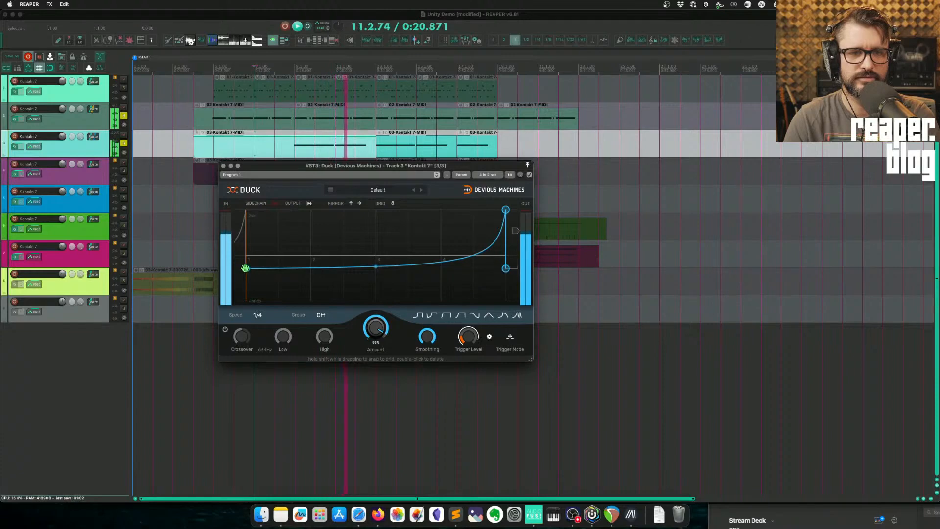
click(509, 338)
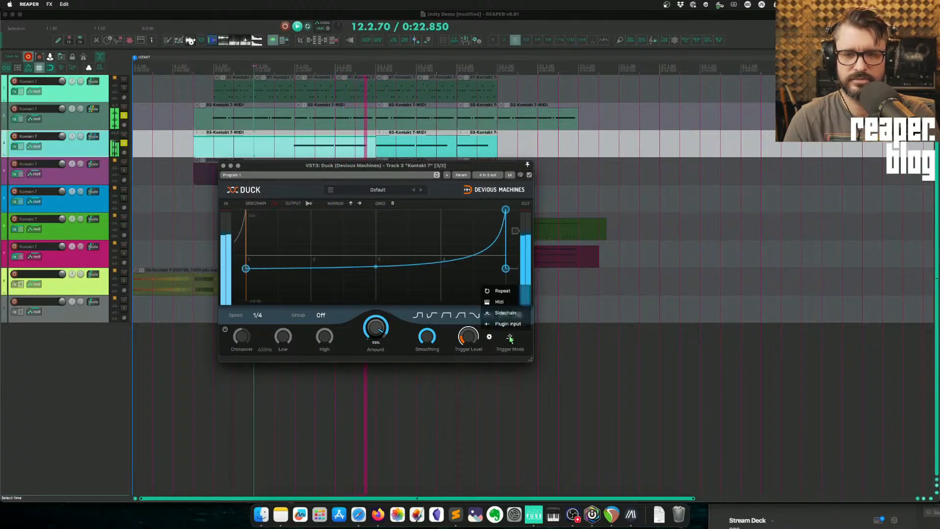
click(504, 316)
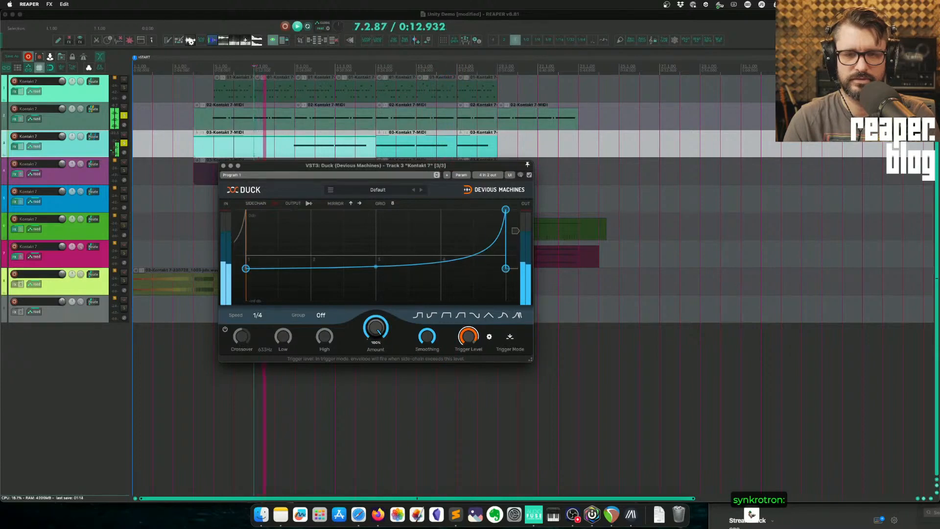
key(space)
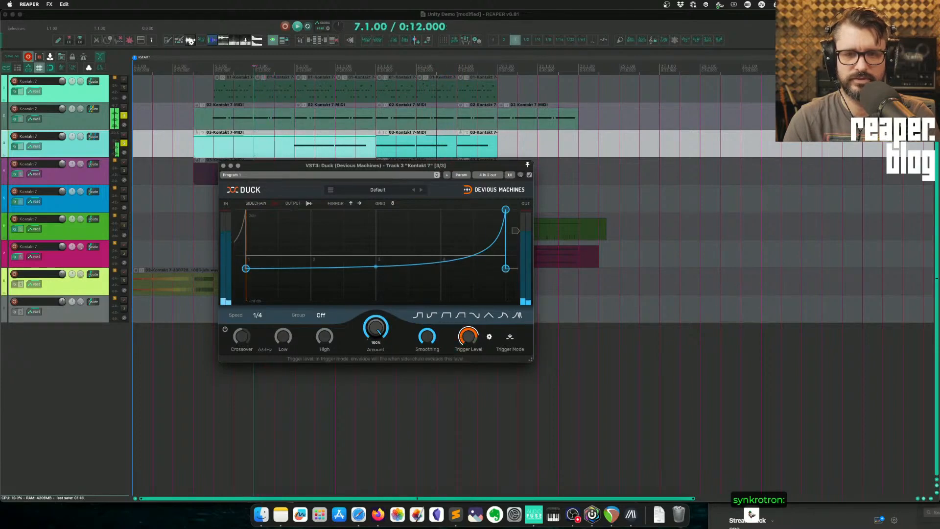
Step: Place the edit cursor at measure 9 on track 3 and move the Duck window down clear of the upper tracks
click(316, 142)
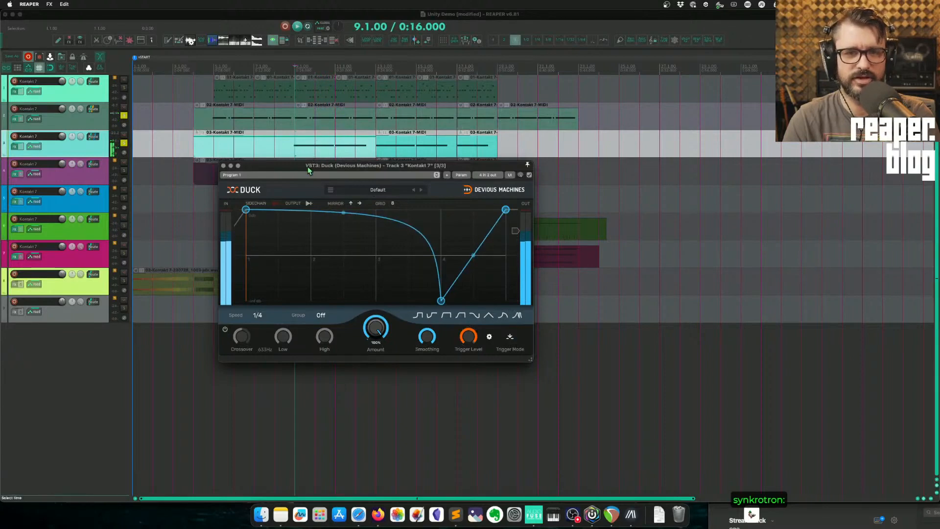
drag(307, 167, 295, 226)
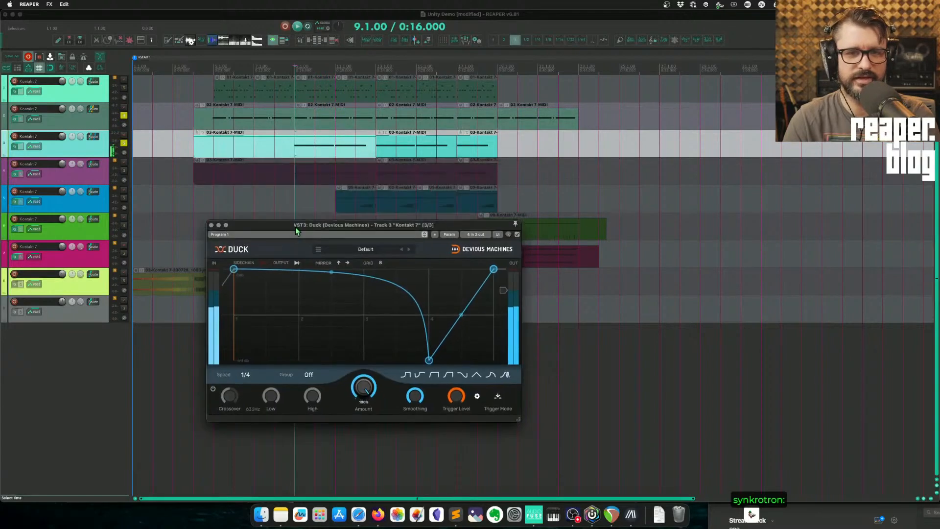
Step: Delete track 2's send to track 3 and close its routing window
click(78, 122)
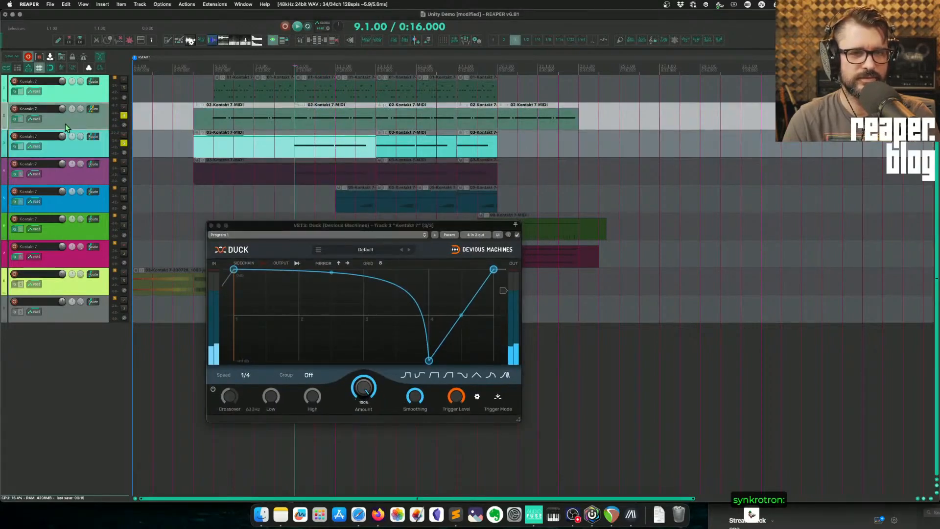
click(93, 108)
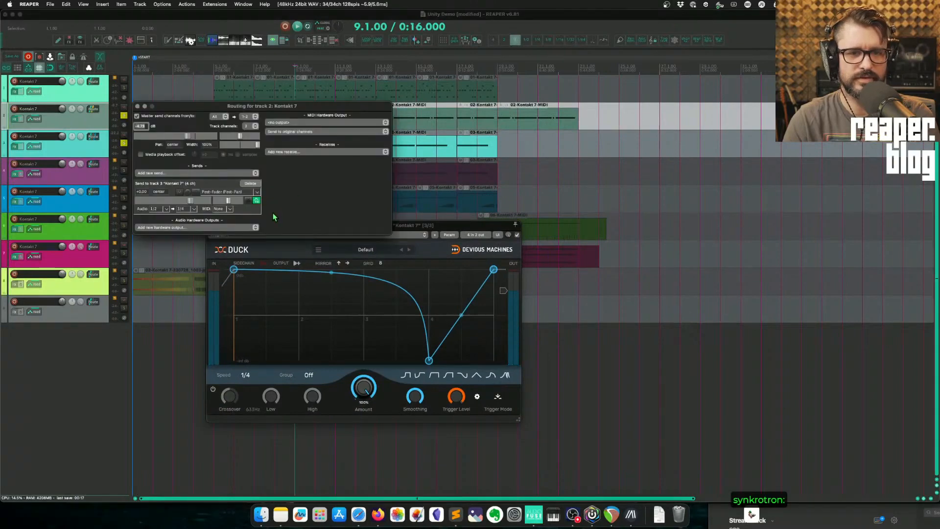
click(250, 184)
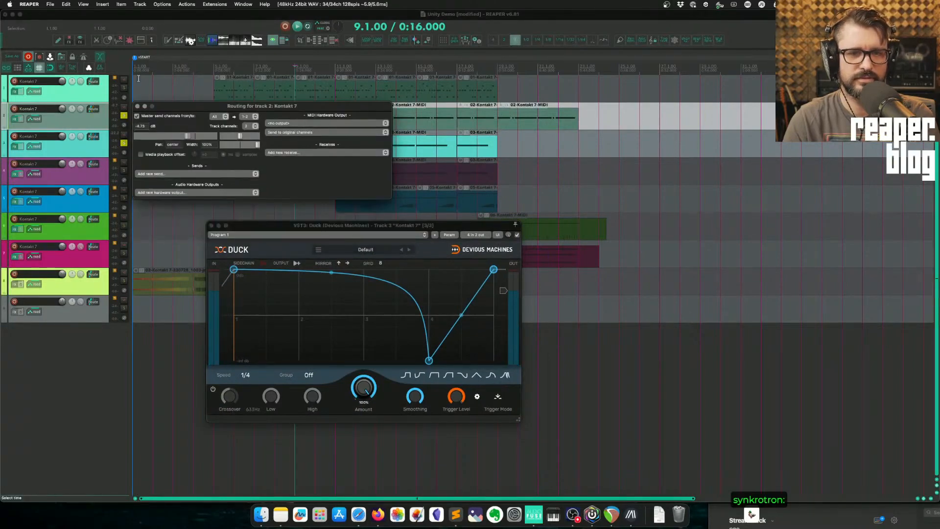
click(138, 106)
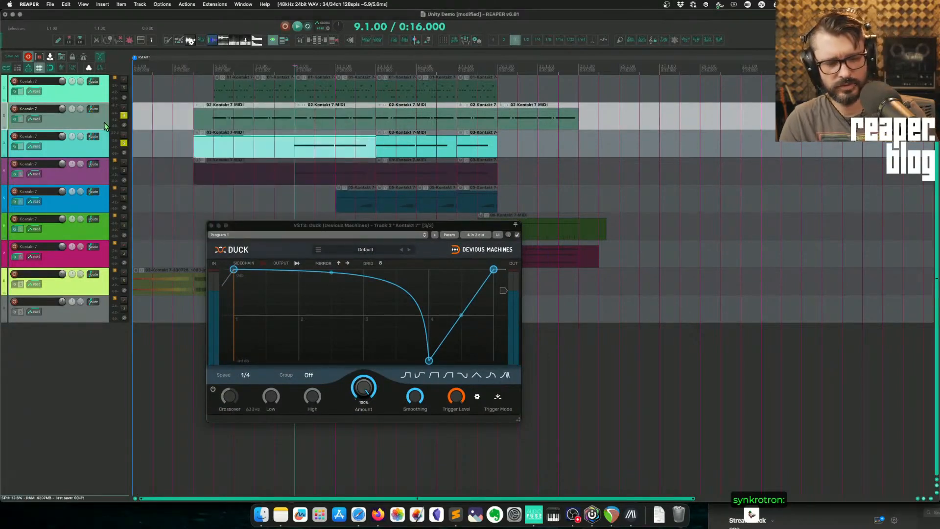
Step: Build a "ghost sidechain" track below track 2 with ReaSamplOmatic5000 and a copy of track 2's MIDI, routed to track 4
key(super+t)
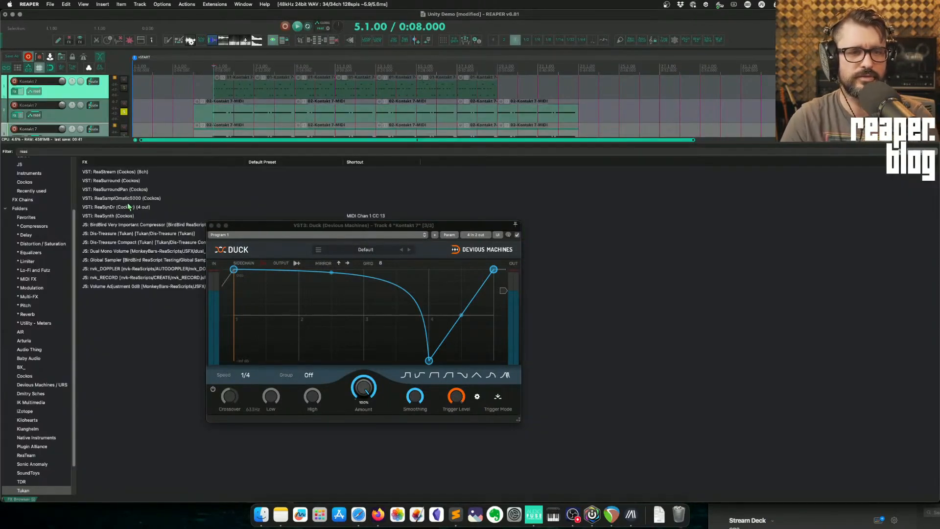
double_click(128, 199)
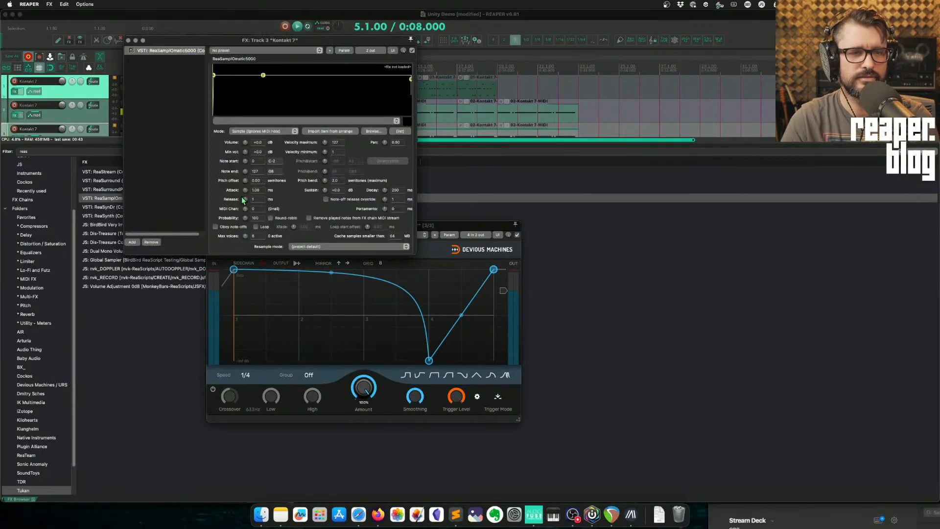
click(97, 118)
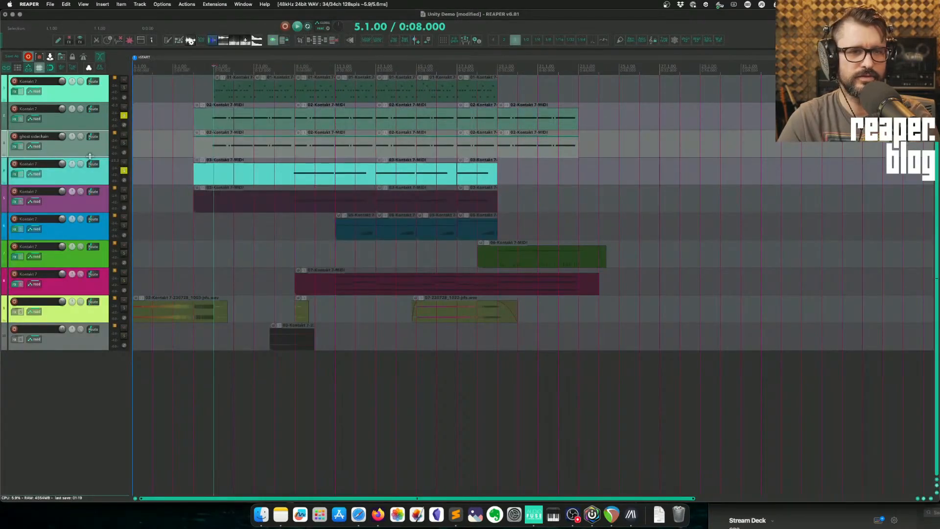
click(93, 137)
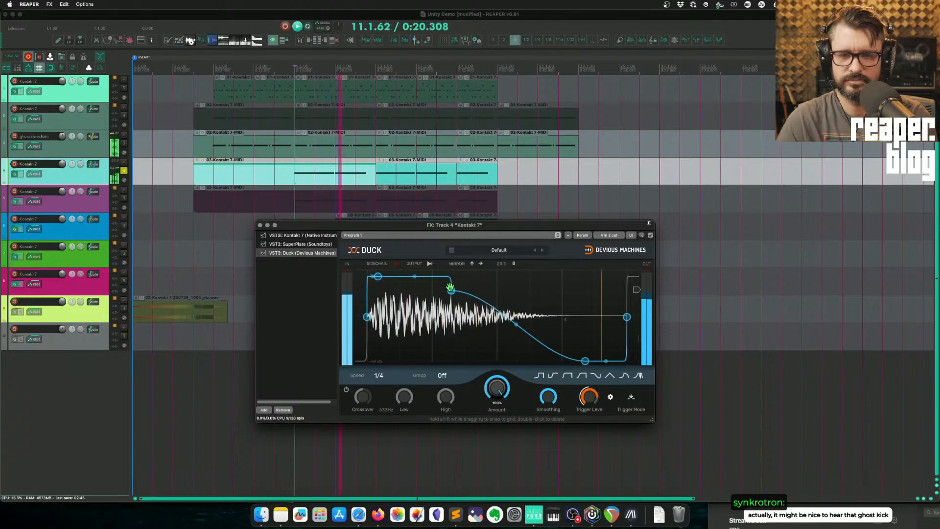
Step: In track 4's Duck curve, move the falling point earlier and raise the low point to about mid level, then stop playback
drag(449, 279, 426, 280)
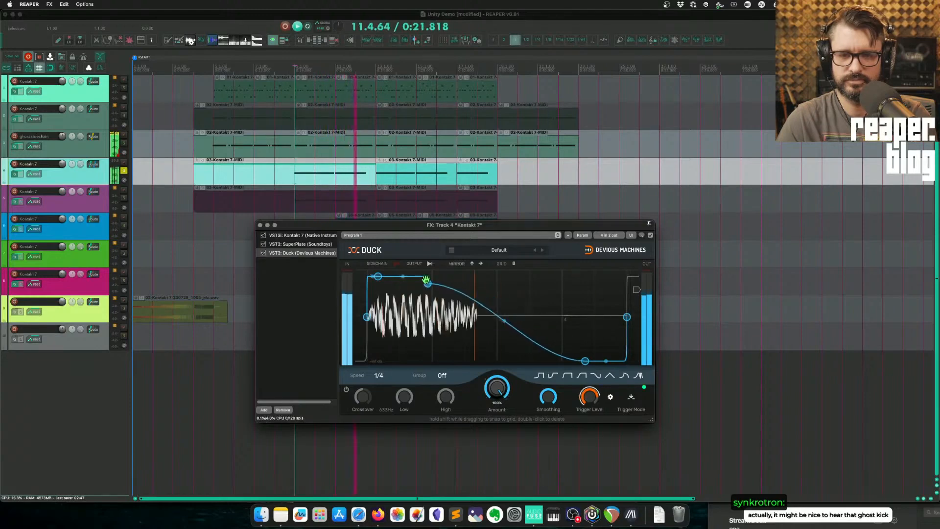
drag(586, 361, 587, 317)
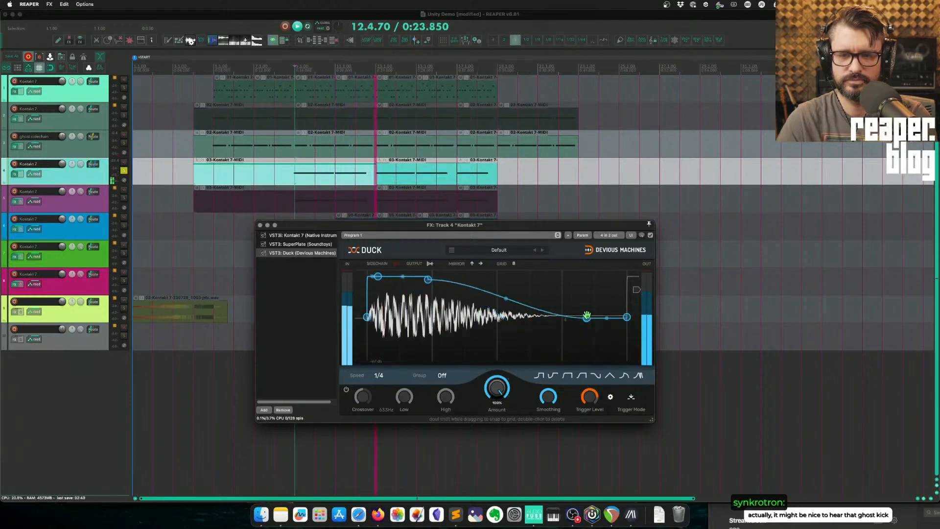
drag(586, 306, 588, 308)
key(space)
Step: Unsolo track 4, play from measure 9 and apply the first preset shape to its Duck curve
click(126, 172)
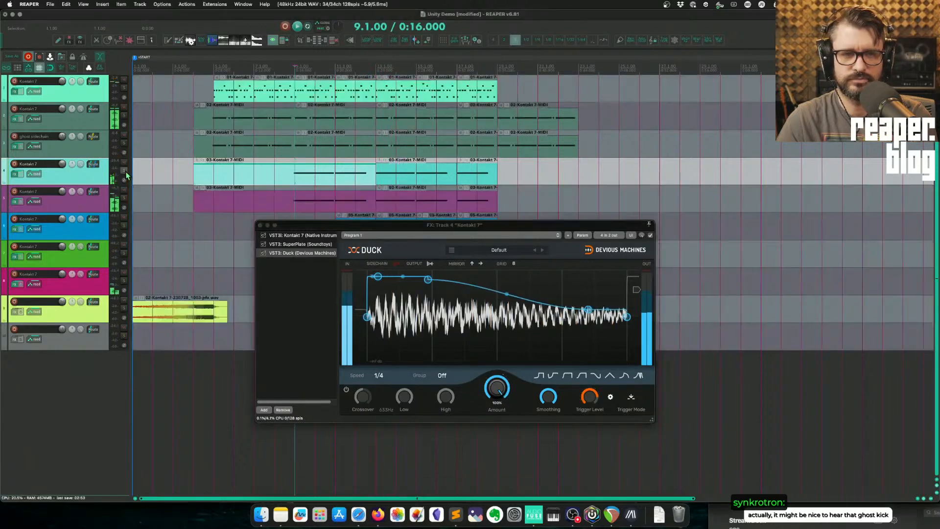
key(space)
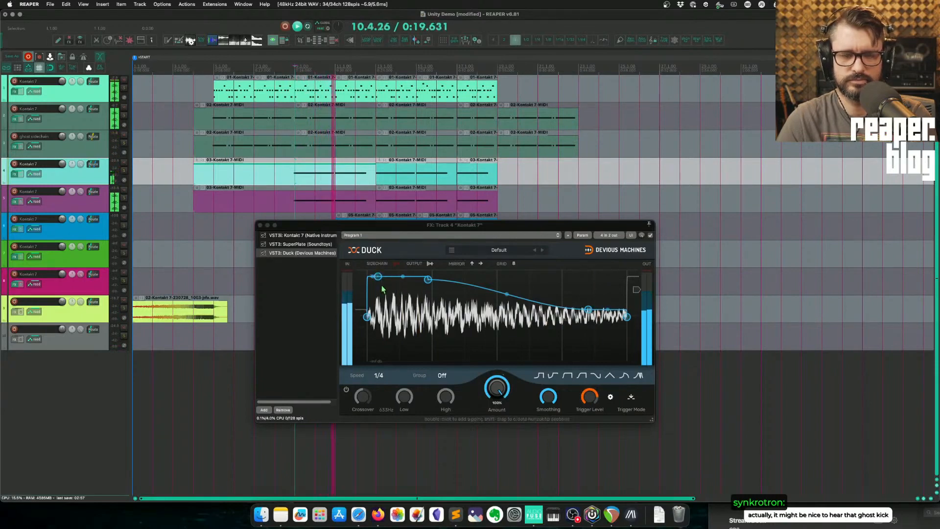
click(539, 377)
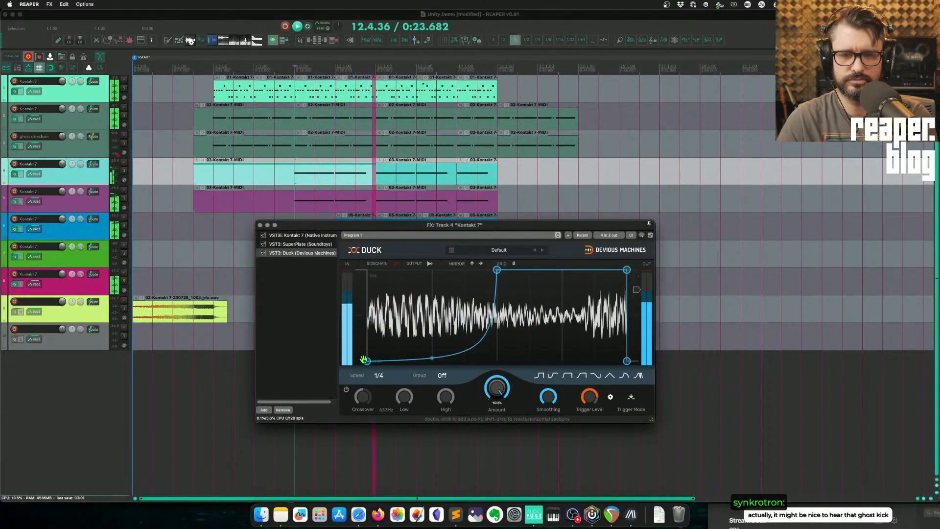
Step: Reshape the Duck curve into a quick rise from a raised start level to an early peak, followed by a gently bowed decay
drag(497, 270, 378, 257)
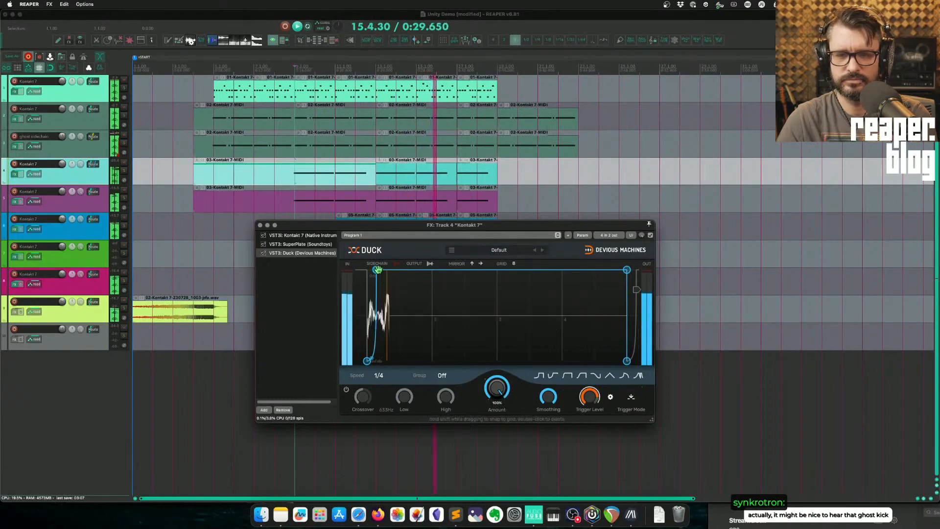
drag(377, 270, 384, 270)
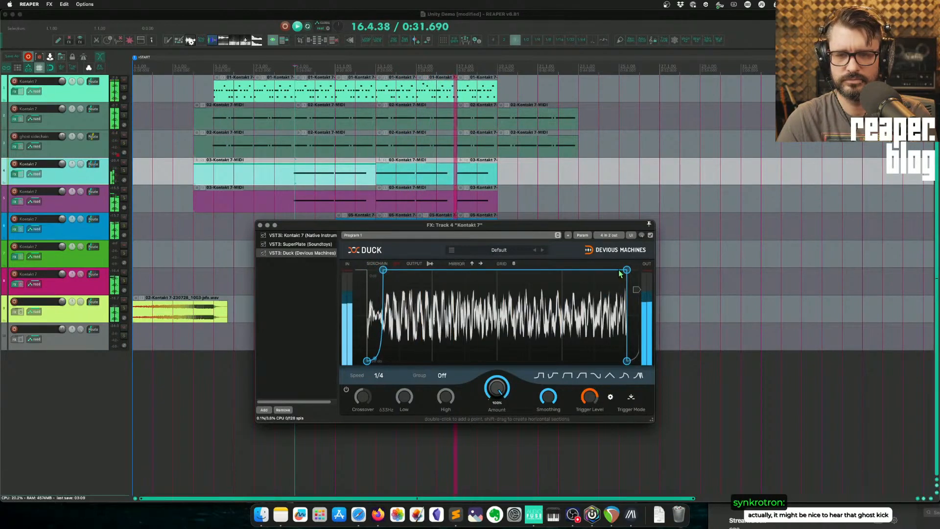
drag(626, 270, 627, 296)
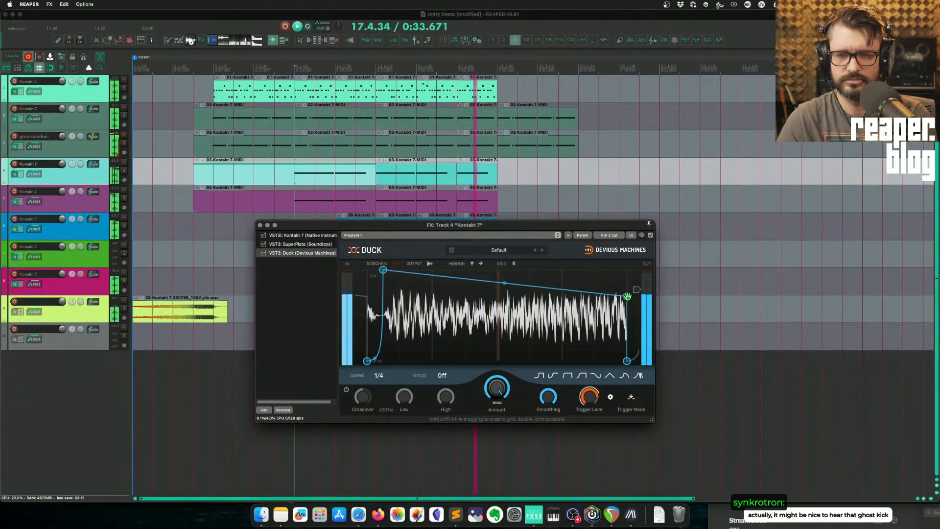
drag(368, 360, 367, 324)
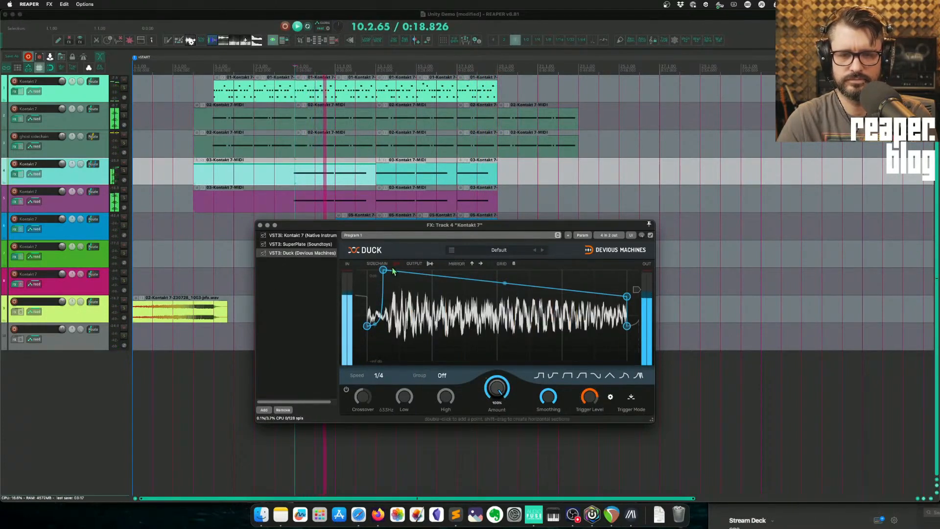
mouse_move(384, 270)
mouse_down()
mouse_move(407, 263)
mouse_move(394, 270)
mouse_up()
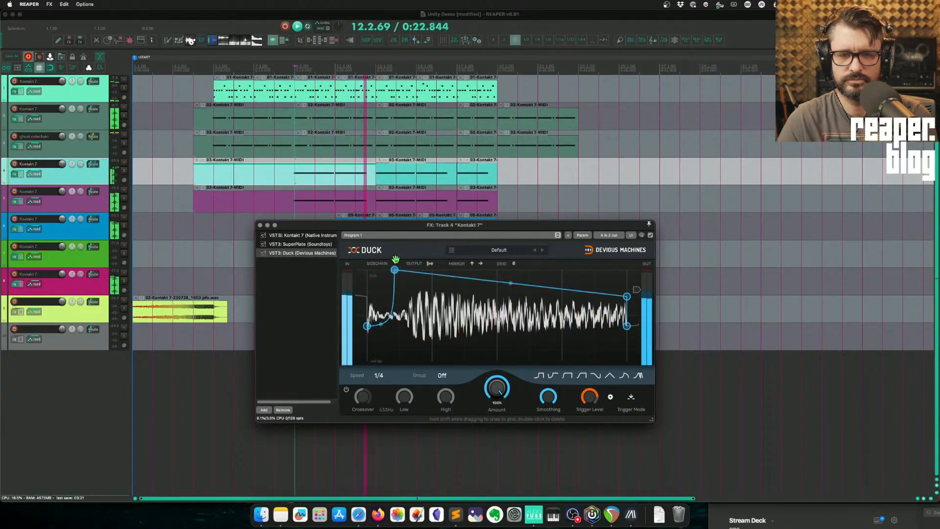
drag(368, 327, 367, 299)
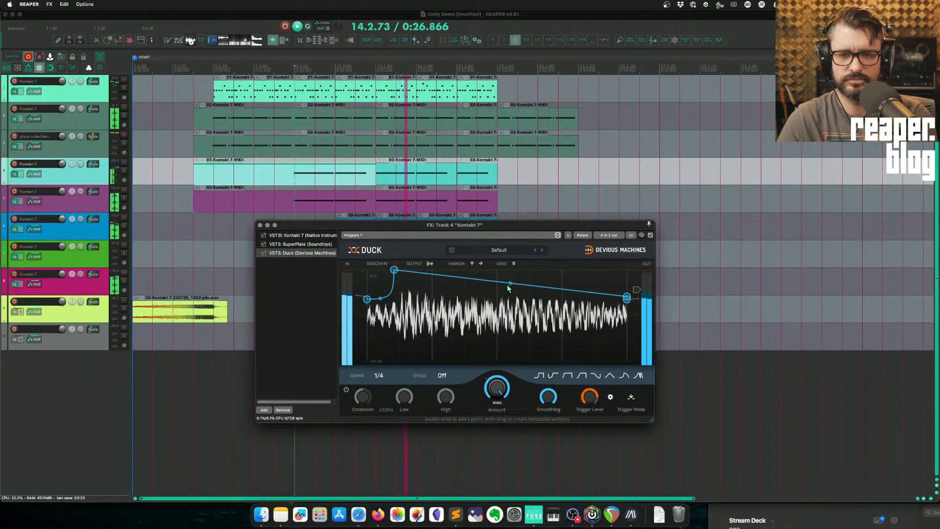
drag(510, 284, 510, 290)
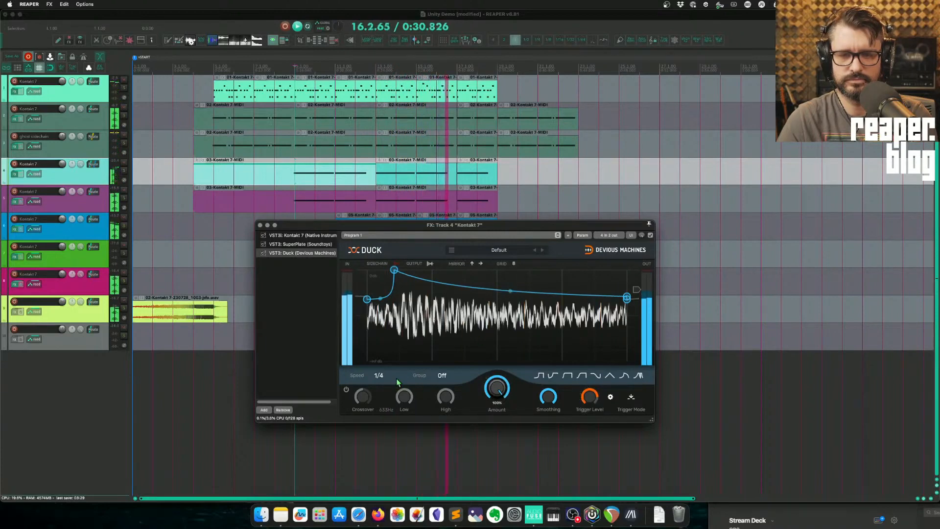
Step: Set Duck's speed to 1/2, move the curve's peak slightly earlier and close the effects window
click(378, 376)
click(413, 306)
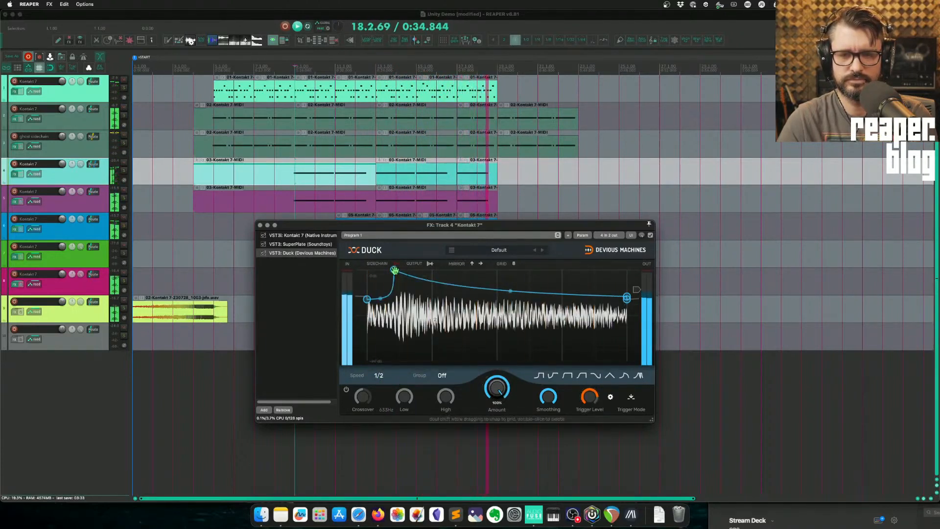
drag(394, 269, 381, 270)
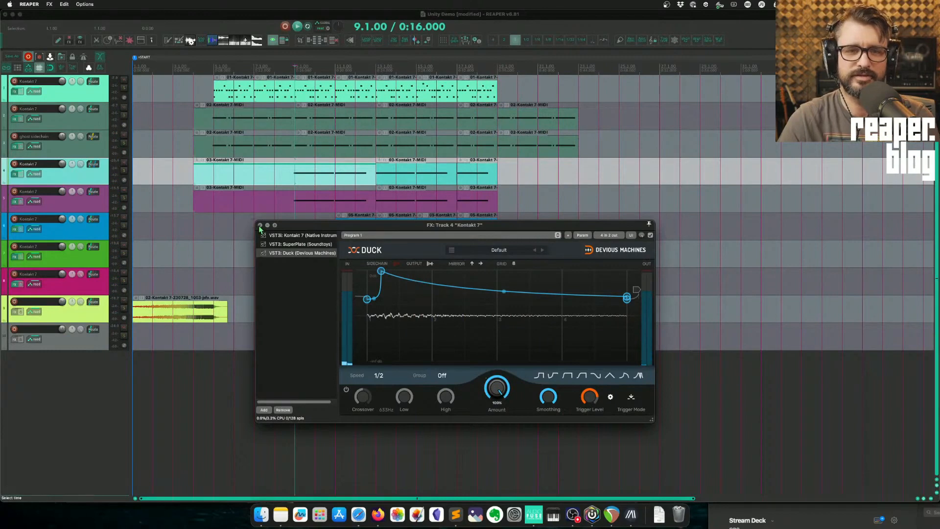
click(260, 226)
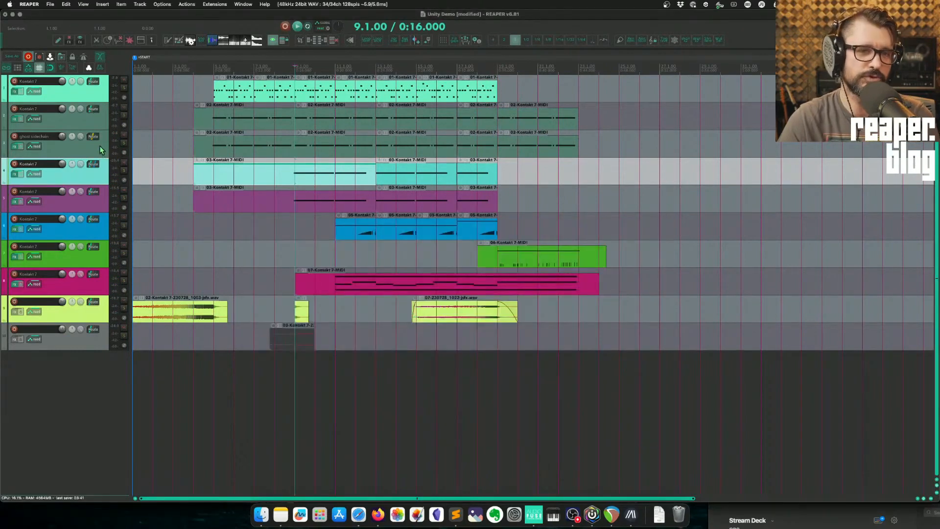
Step: Audition the ghost sidechain track through the master send, lower its volume to about -8.3 dB and disable its master send
click(93, 136)
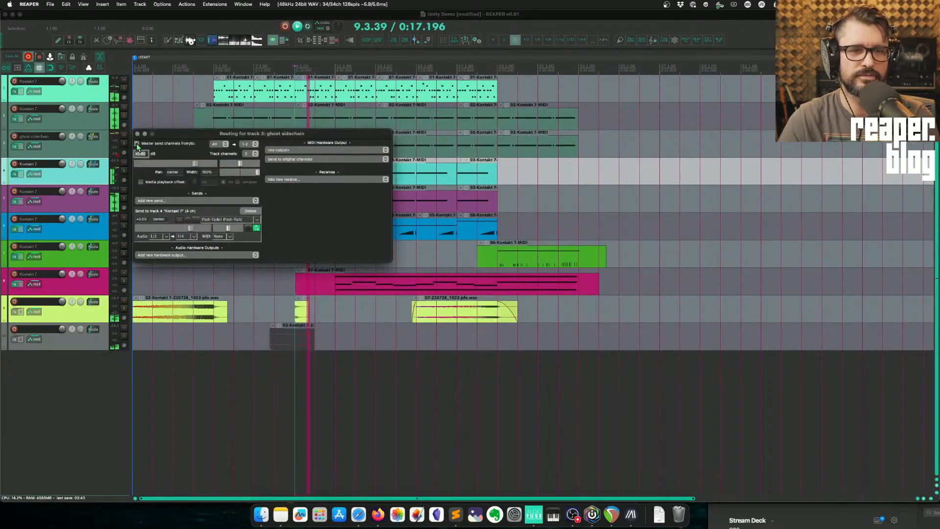
click(104, 154)
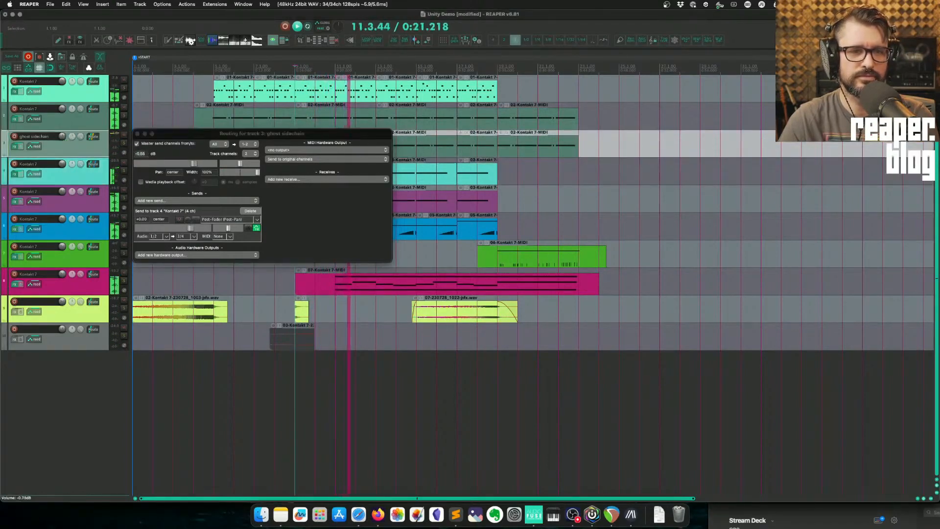
drag(62, 134, 80, 142)
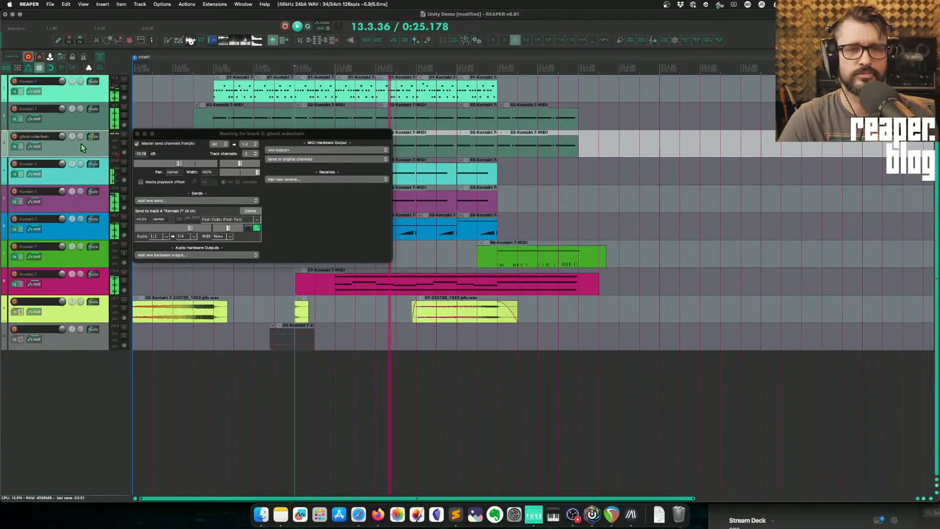
drag(180, 163, 175, 163)
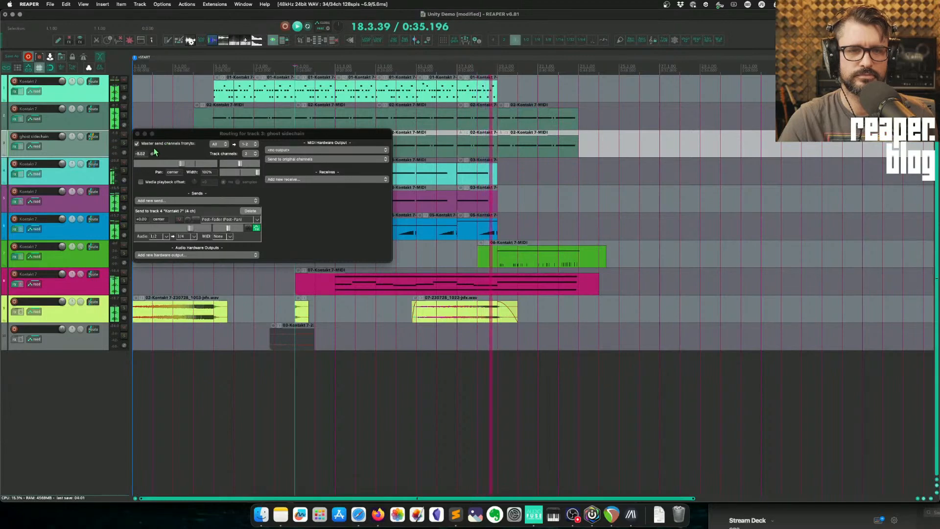
click(137, 144)
click(138, 133)
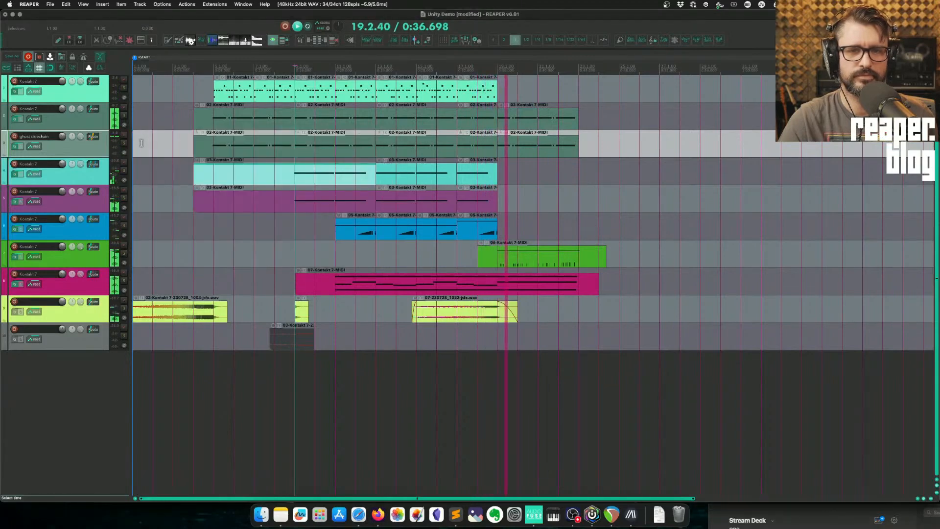
Step: Set the ghost sidechain track's send to track 4 to Pre-Fader (Post-FX) and close the routing window
click(93, 136)
click(230, 219)
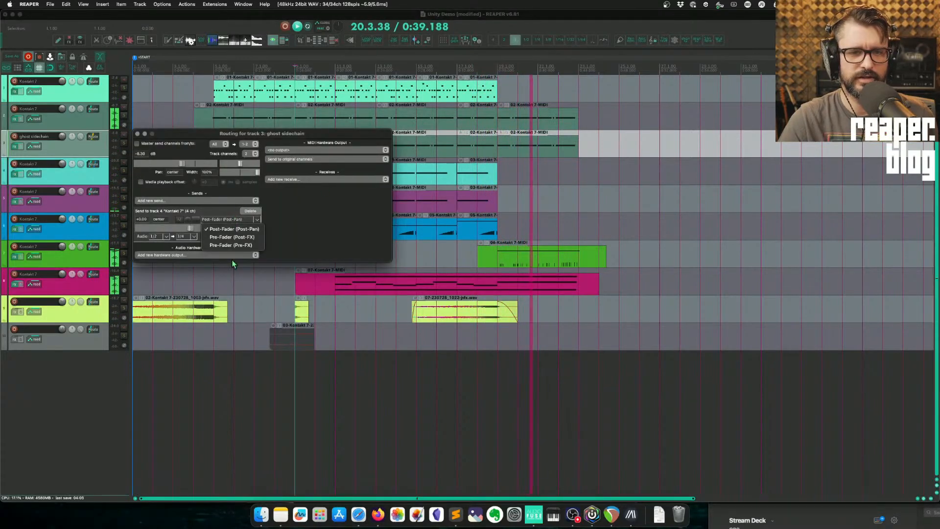
click(248, 238)
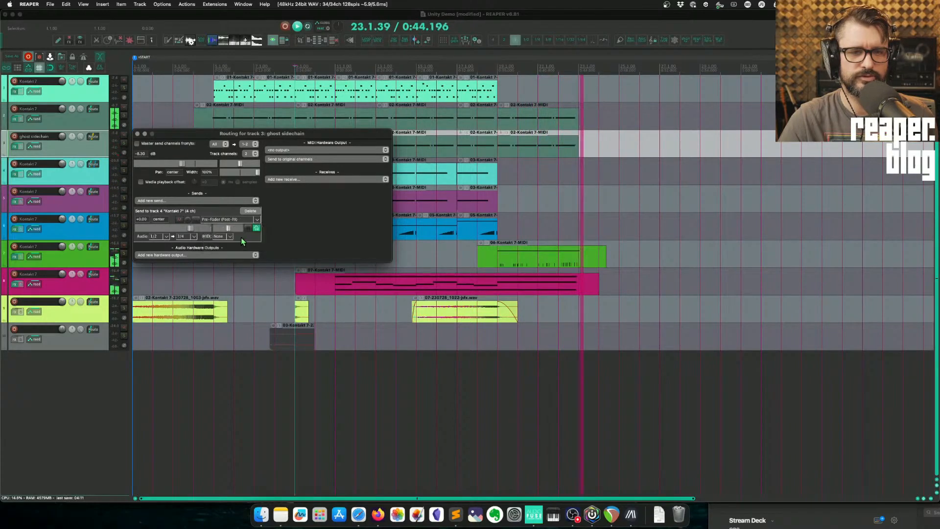
click(138, 134)
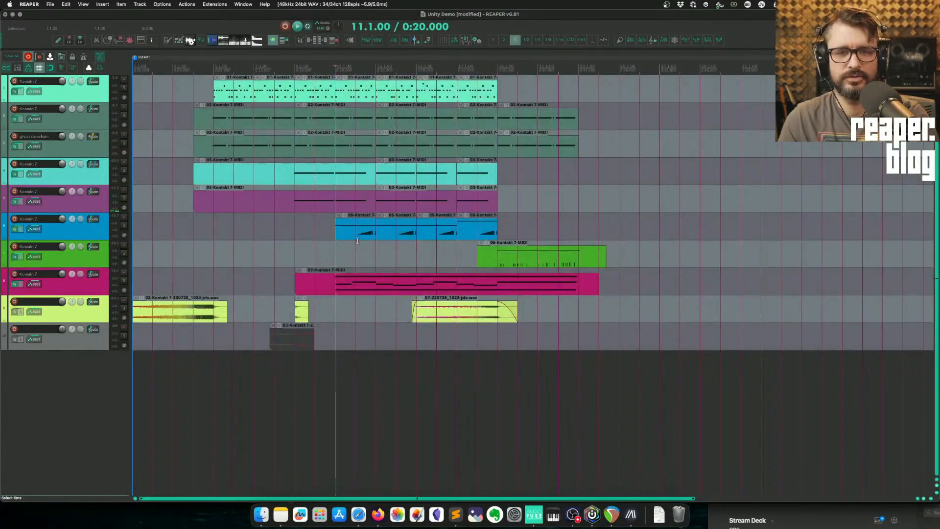
Step: Return to the project start, shrink the track heights and play the whole arrangement through before stopping
key(Home)
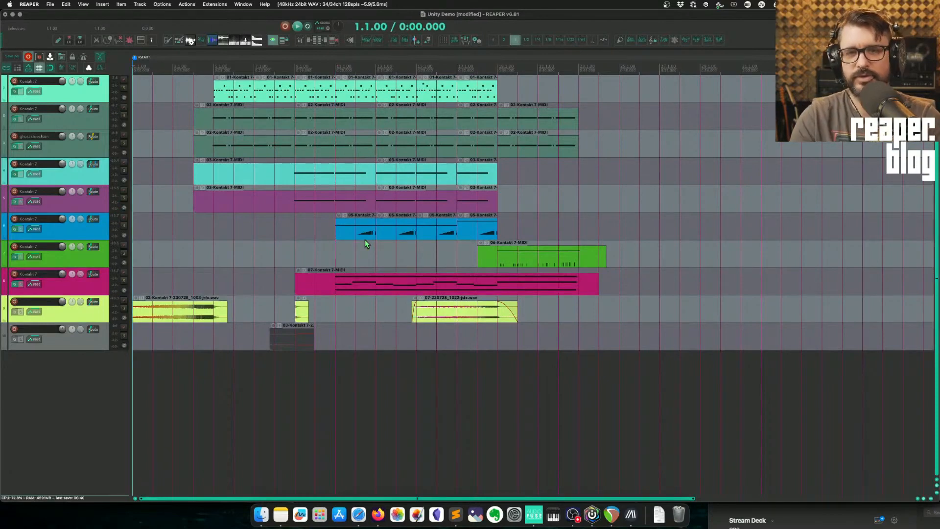
scroll(307, 237, down, 3)
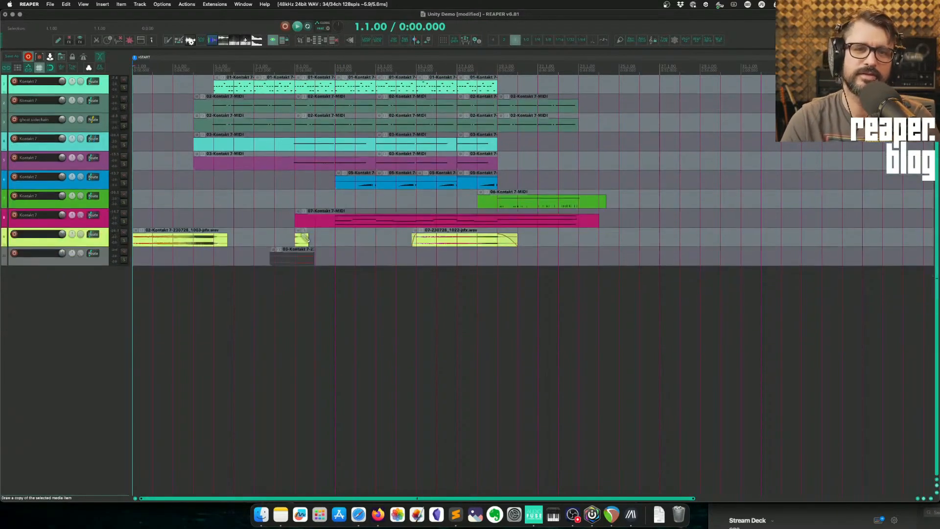
scroll(297, 242, down, 1)
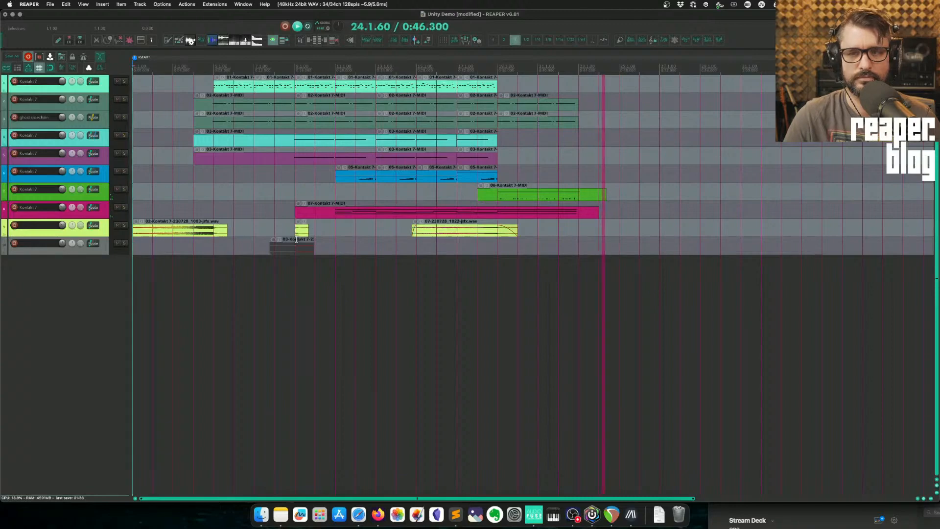
key(space)
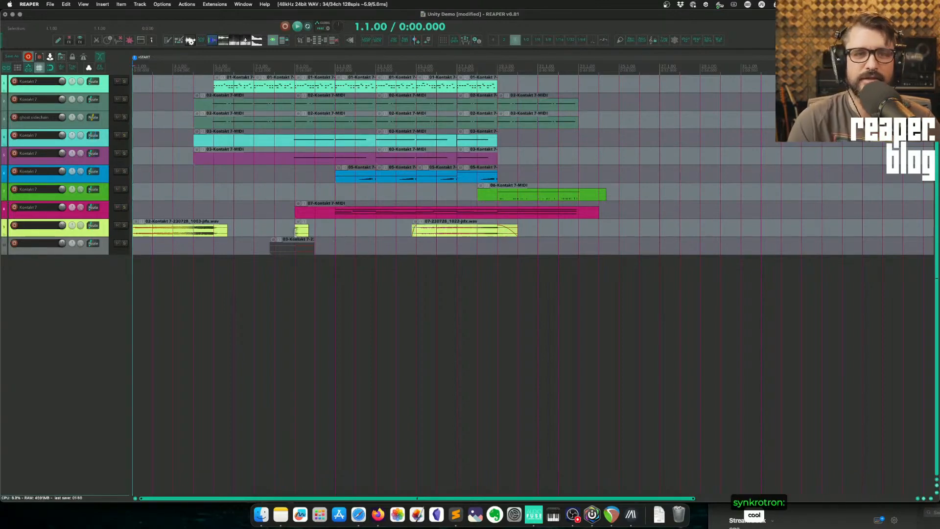
Step: Show the mixer and look at track 1's Kontakt instrument, closing its window again
key(super+m)
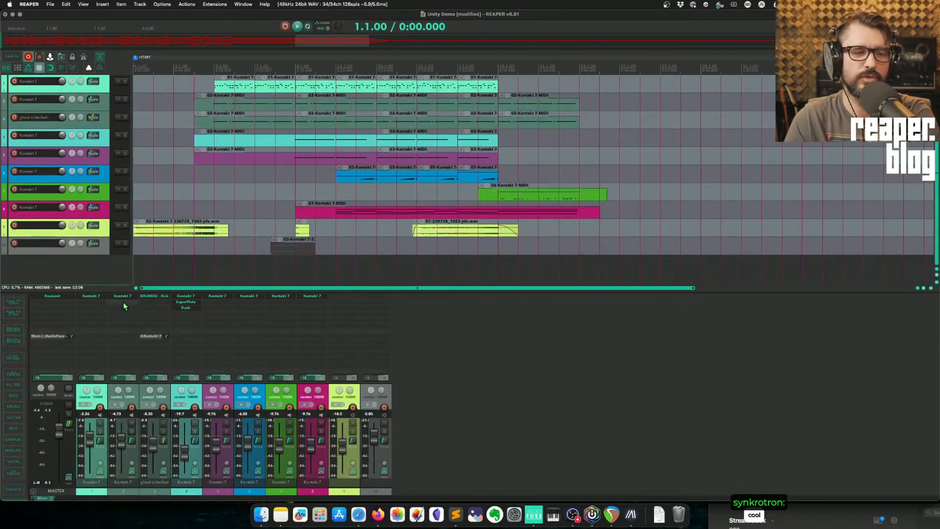
click(100, 297)
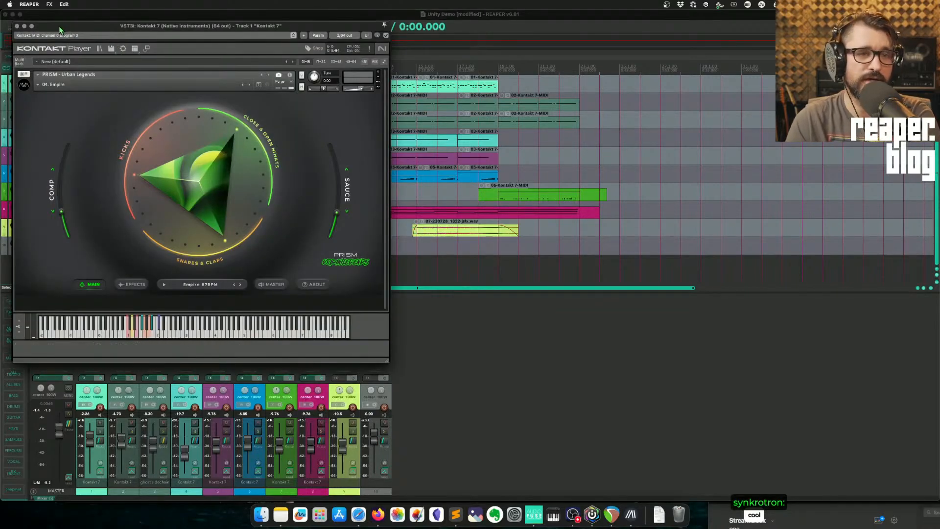
click(18, 26)
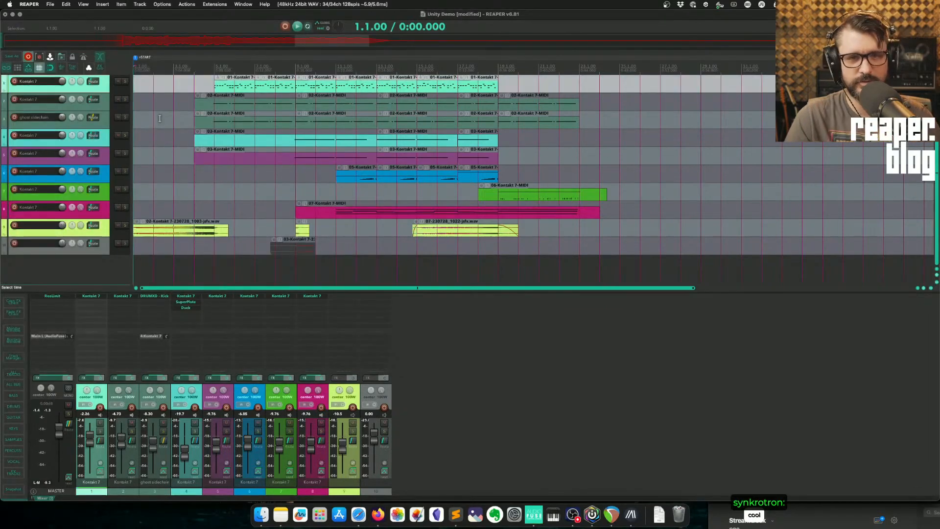